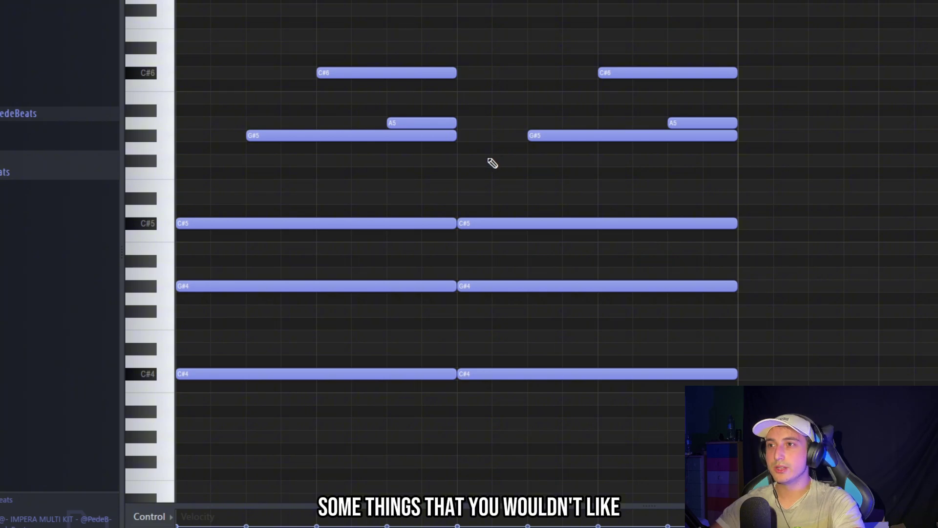
# Add a G#5 note early in the second bar and swap the G#5 and A5 melody notes in both bars
pyautogui.click(507, 161)
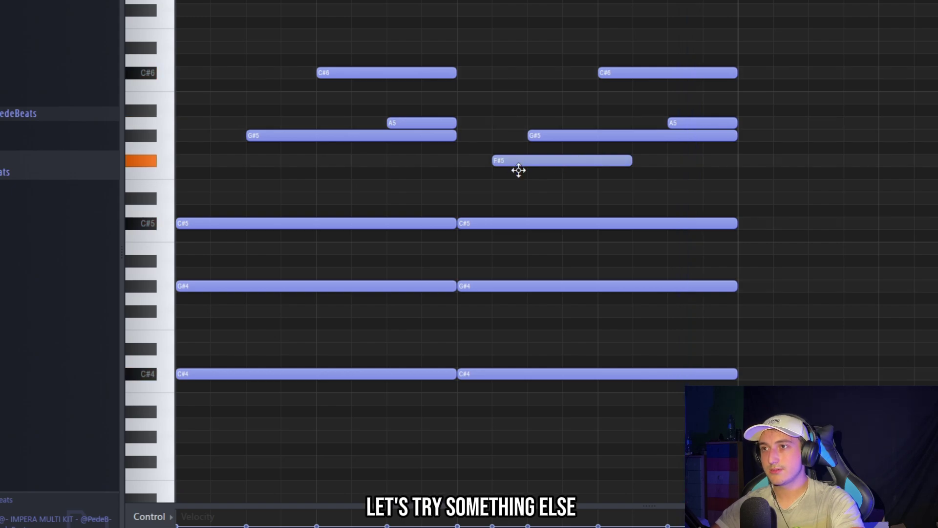
pyautogui.moveTo(562, 136); pyautogui.dragTo(549, 121)
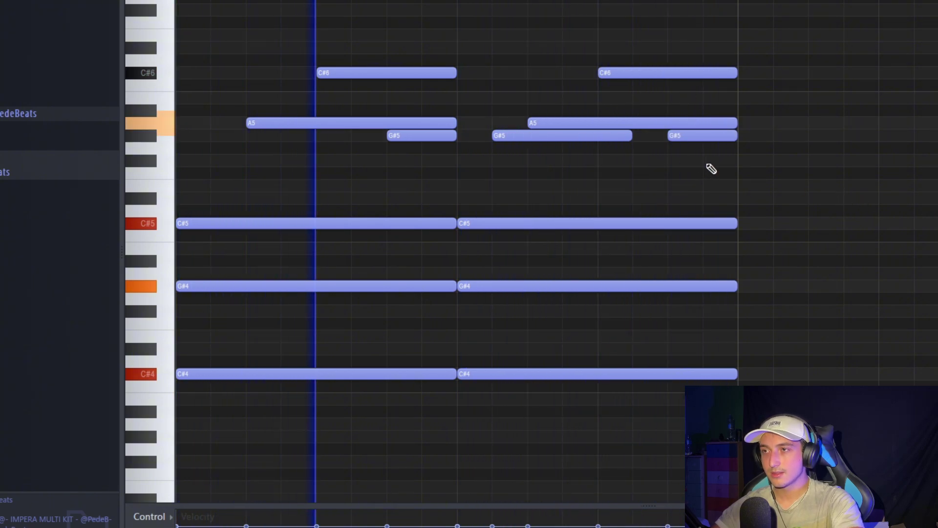
pyautogui.scroll(-2, 903, 149)
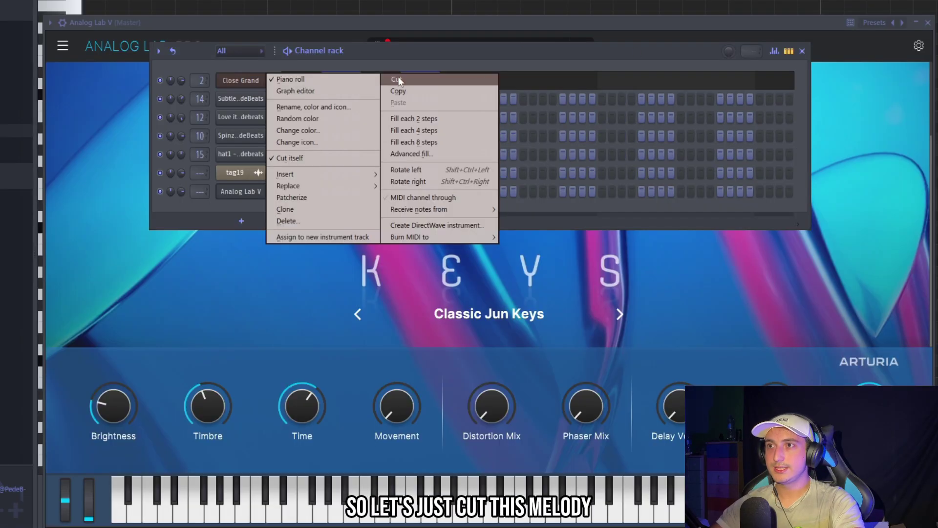
# Cut the melody from the Close Grand channel and paste it into the Analog Lab V channel
pyautogui.click(398, 78)
pyautogui.rightClick(246, 197)
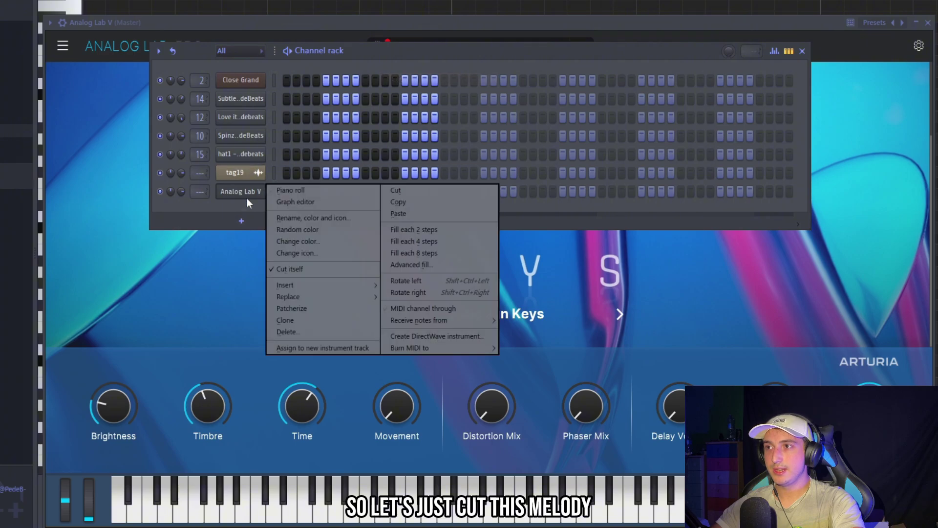
pyautogui.click(426, 213)
pyautogui.press('F6')
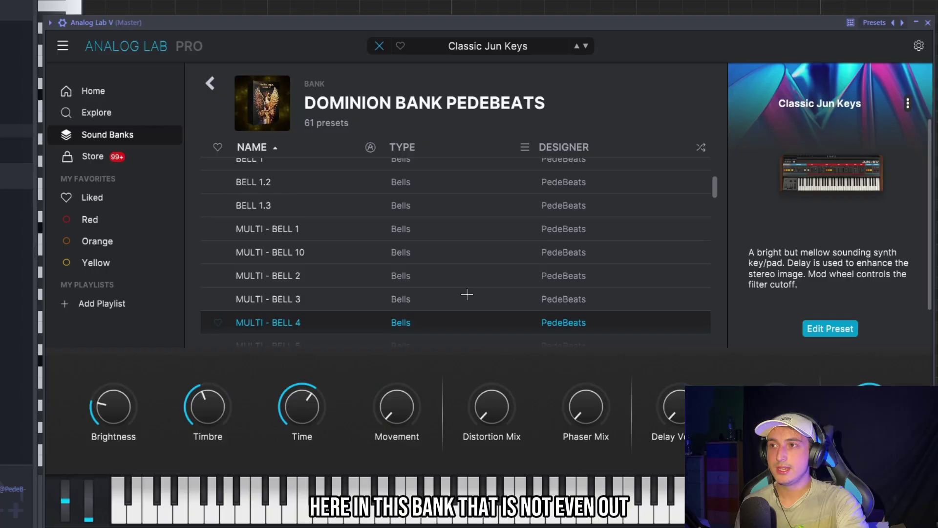
# Load one of the multi presets from the DOMINION BANK PEDEBEATS sound bank in Analog Lab V
pyautogui.scroll(-1, 427, 243)
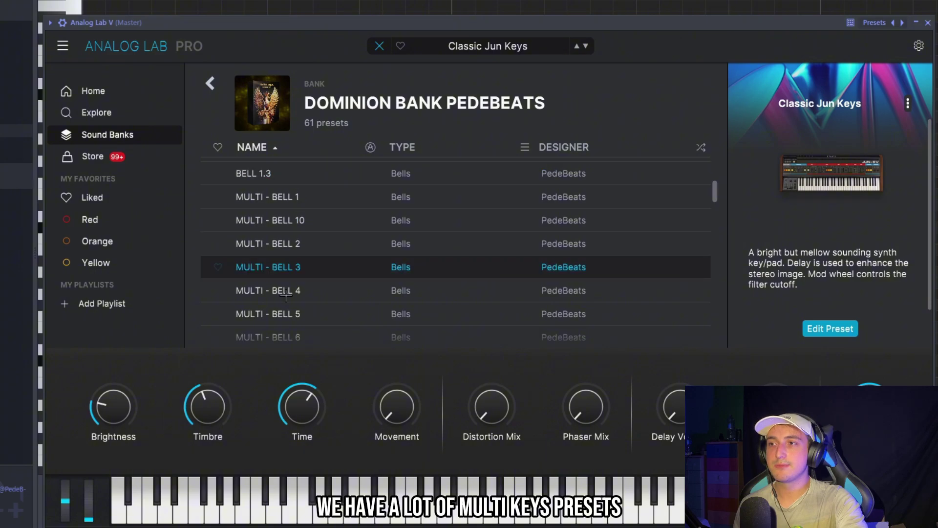
pyautogui.scroll(-2, 339, 236)
pyautogui.click(344, 244)
pyautogui.scroll(-1, 336, 212)
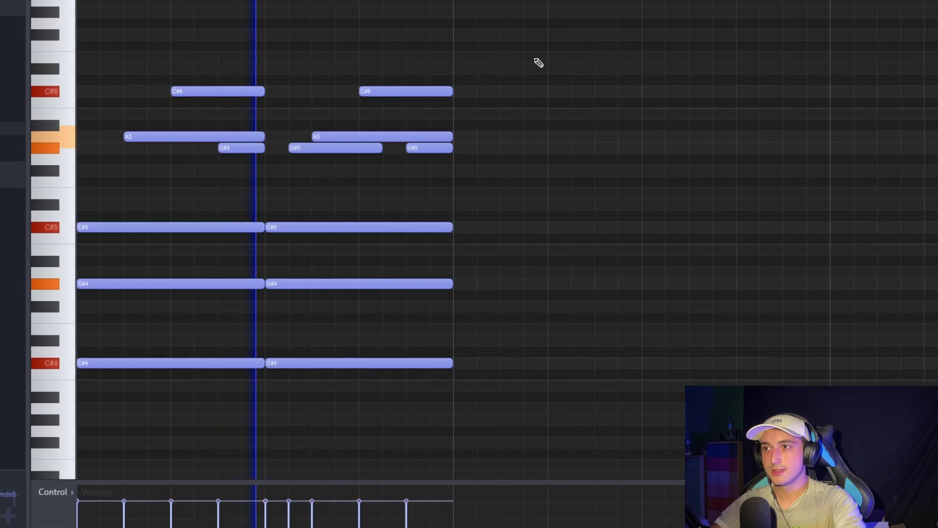
# Transpose the whole melody down one octave and open the Analog Lab V channel from the channel rack
pyautogui.hotkey('ctrl', 'Down')
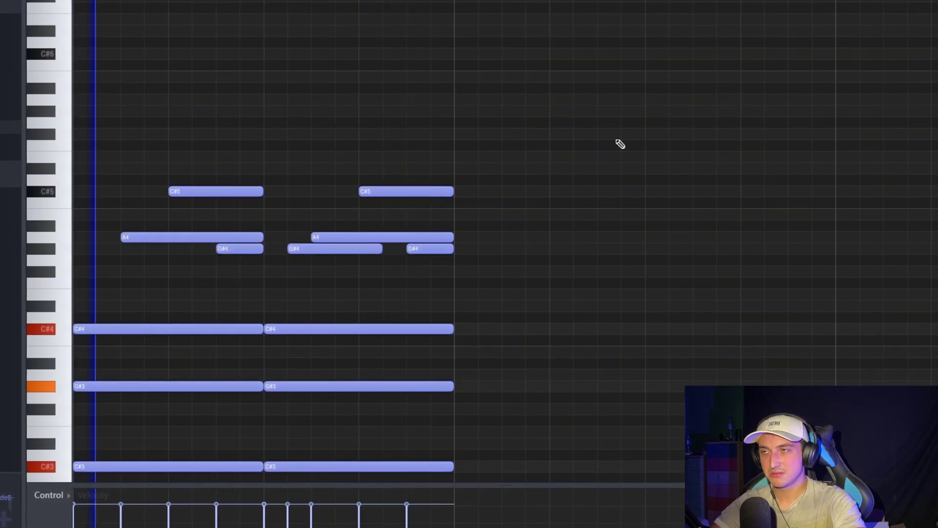
pyautogui.scroll(-5, 620, 139)
pyautogui.scroll(2, 620, 132)
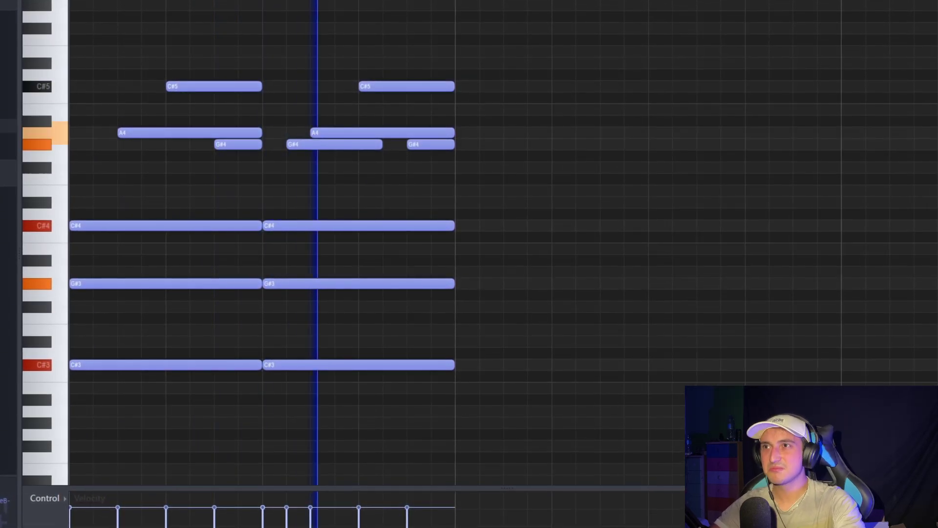
pyautogui.press('F6')
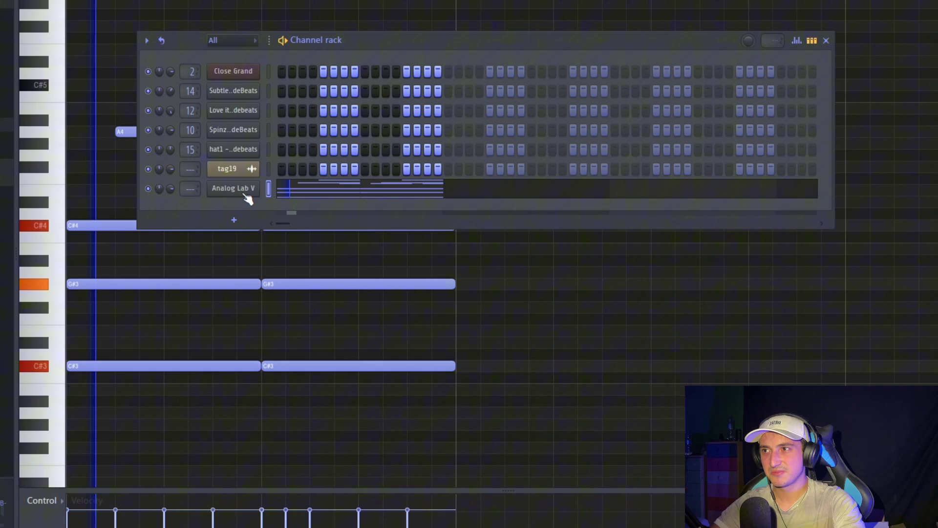
pyautogui.click(233, 188)
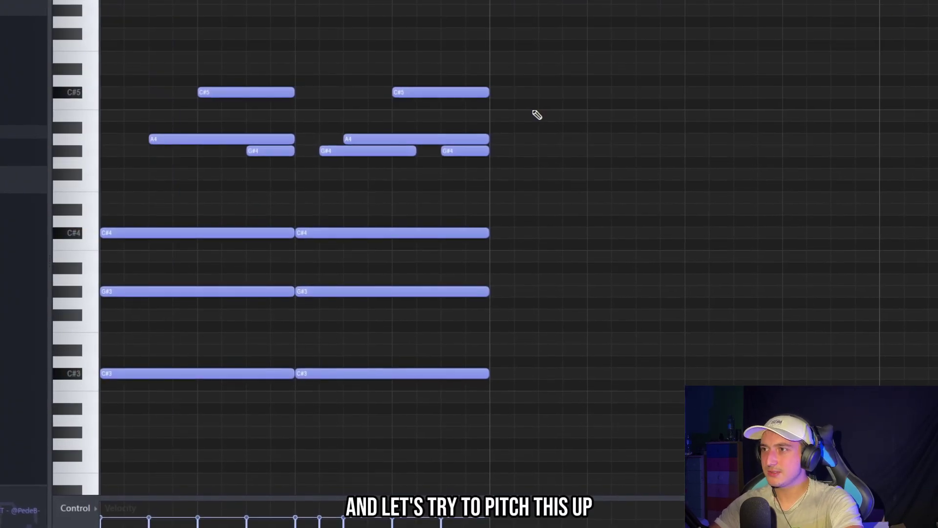
# Transpose all melody notes up seven semitones so the lowest chord note is G#3, and play the pattern
pyautogui.hotkey('shift', 'Up')
pyautogui.hotkey('shift', 'Up')
pyautogui.hotkey('shift', 'Up')
pyautogui.hotkey('shift', 'Up')
pyautogui.hotkey('shift', 'Up')
pyautogui.hotkey('shift', 'Up')
pyautogui.hotkey('shift', 'Up')
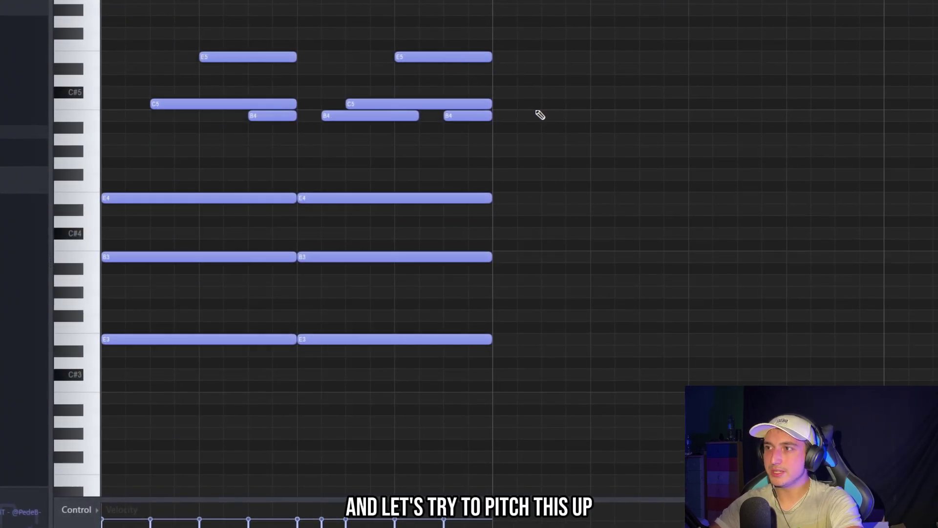
pyautogui.press('space')
pyautogui.moveTo(557, 116); pyautogui.dragTo(650, 222)
pyautogui.scroll(-2, 657, 264)
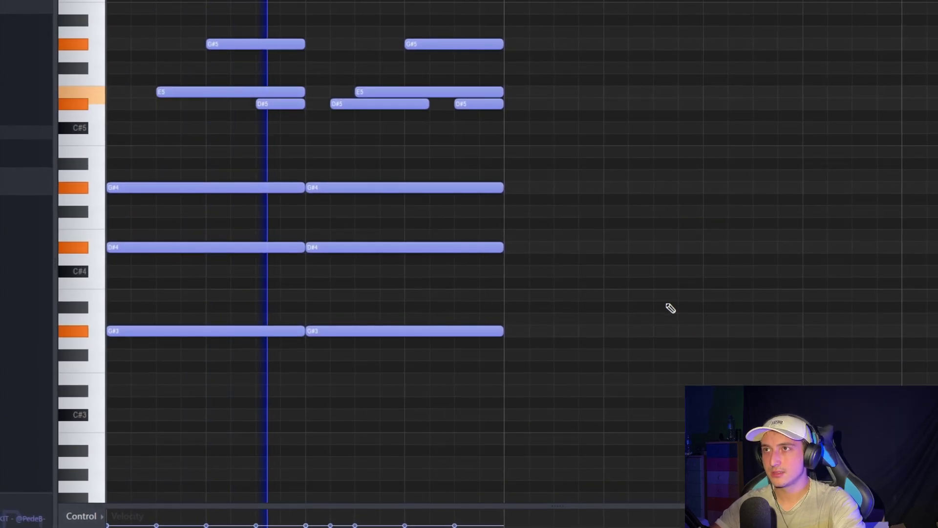
pyautogui.scroll(1, 747, 284)
pyautogui.rightClick(756, 276)
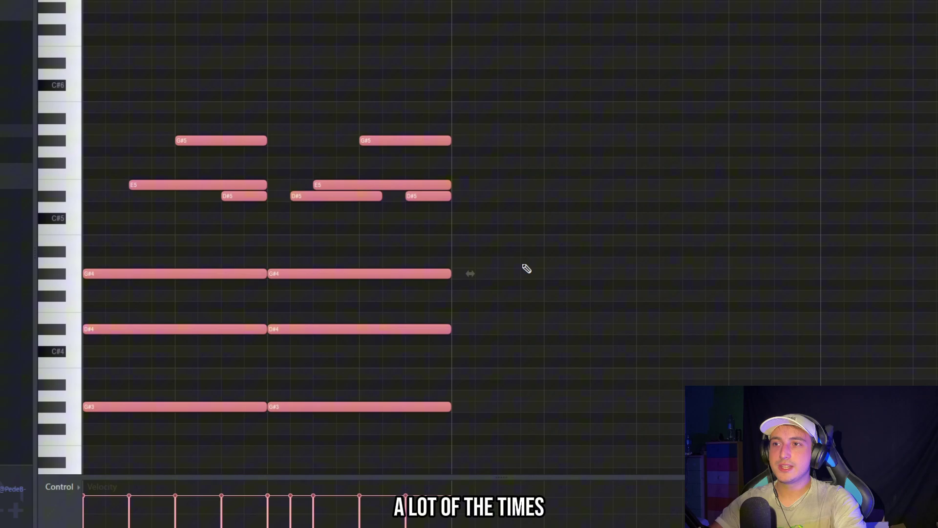
pyautogui.scroll(-1, 526, 269)
pyautogui.moveTo(563, 394); pyautogui.dragTo(167, 1)
pyautogui.scroll(-2, 509, 182)
pyautogui.moveTo(691, 415); pyautogui.dragTo(135, 0)
pyautogui.scroll(-2, 683, 218)
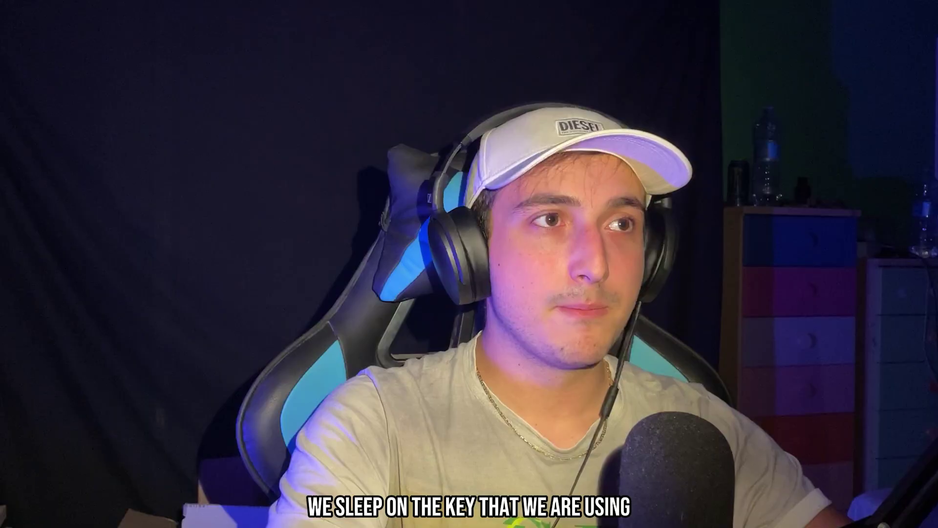
pyautogui.moveTo(622, 377); pyautogui.dragTo(168, 295)
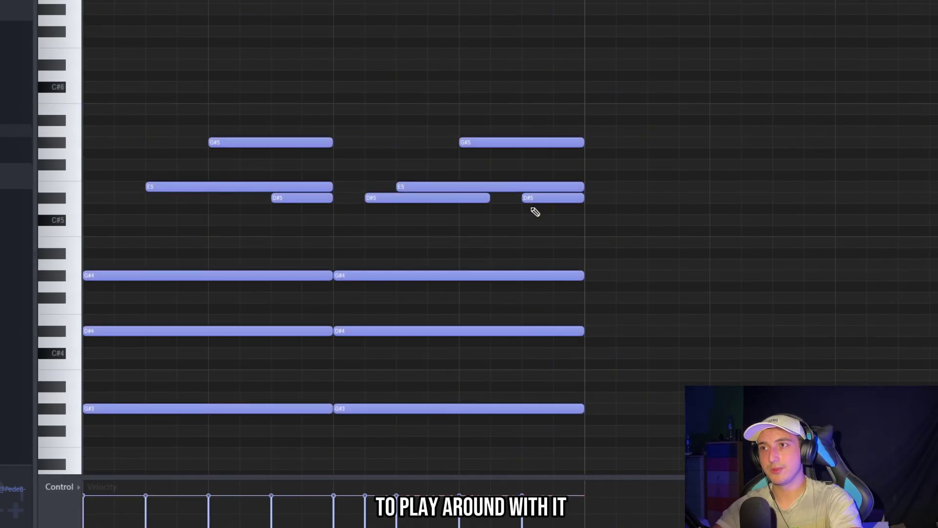
# Duplicate the two-chord pattern end to end until it fills eight chords
pyautogui.press('F6')
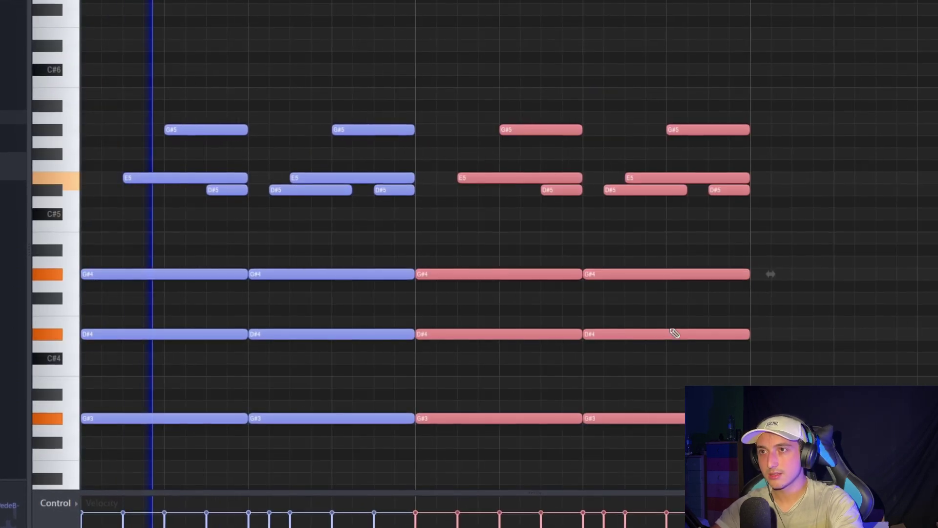
pyautogui.hotkey('ctrl', 'b')
pyautogui.scroll(-2, 681, 350)
pyautogui.hotkey('ctrl', 'b')
pyautogui.scroll(-1, 678, 351)
pyautogui.scroll(-2, 682, 342)
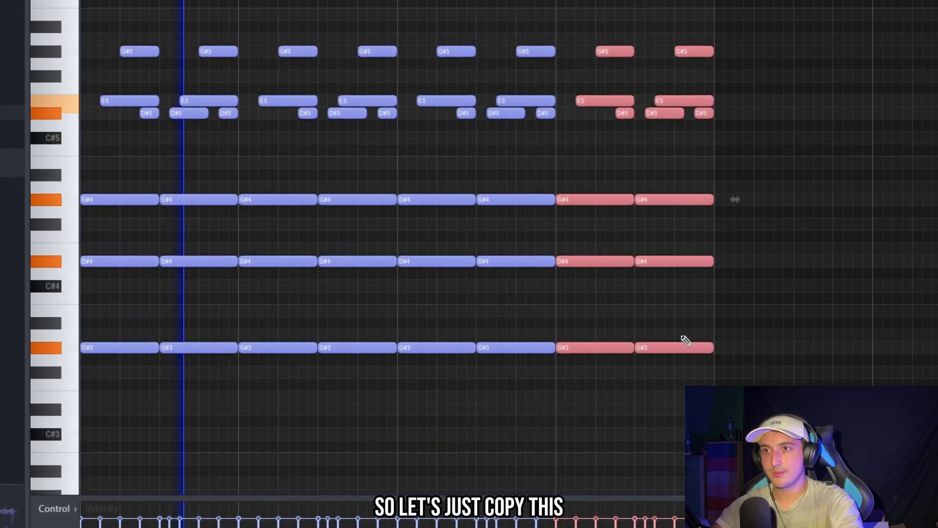
pyautogui.scroll(-1, 674, 342)
pyautogui.keyDown('ctrl'); pyautogui.click(537, 366); pyautogui.keyUp('ctrl')
pyautogui.scroll(2, 196, 272)
pyautogui.scroll(-1, 760, 381)
pyautogui.hotkey('ctrl', 'a')
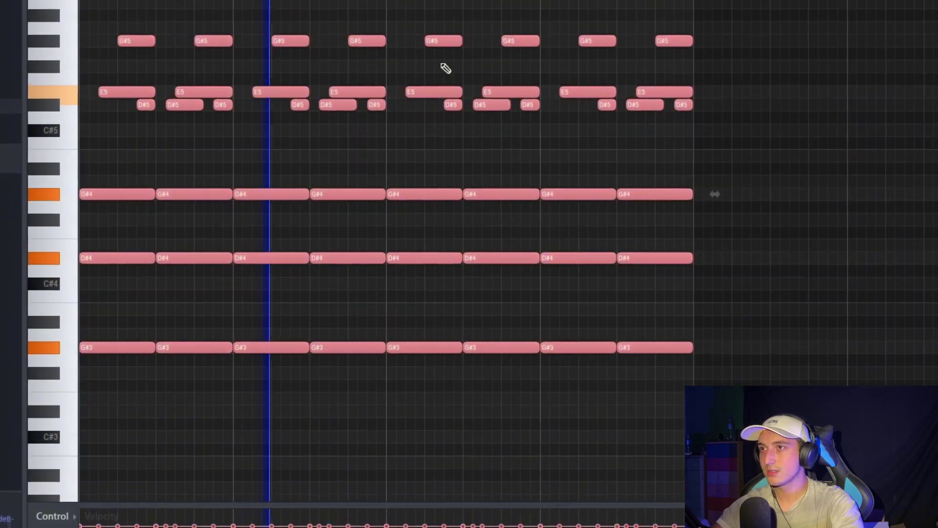
pyautogui.scroll(1, 762, 244)
pyautogui.moveTo(774, 264); pyautogui.dragTo(93, 169)
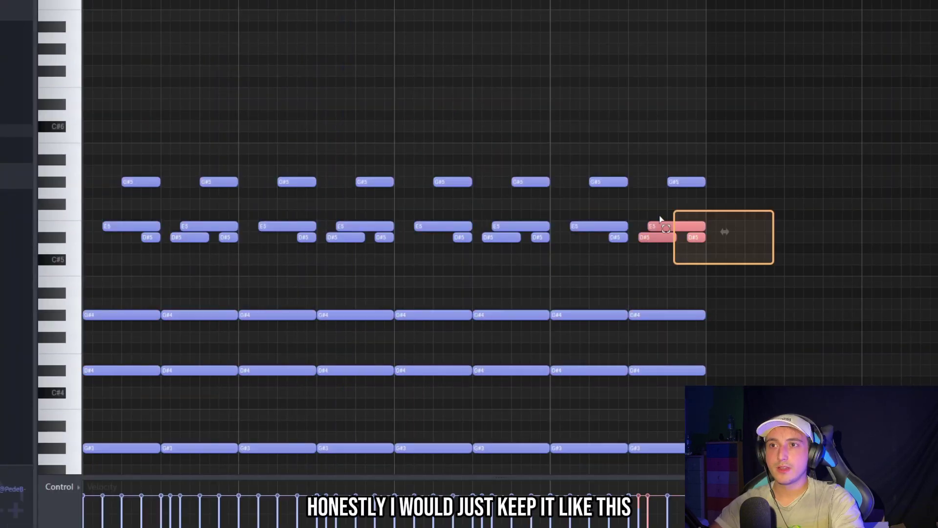
pyautogui.scroll(-3, 862, 297)
pyautogui.hotkey('ctrl', 'a')
pyautogui.scroll(1, 508, 193)
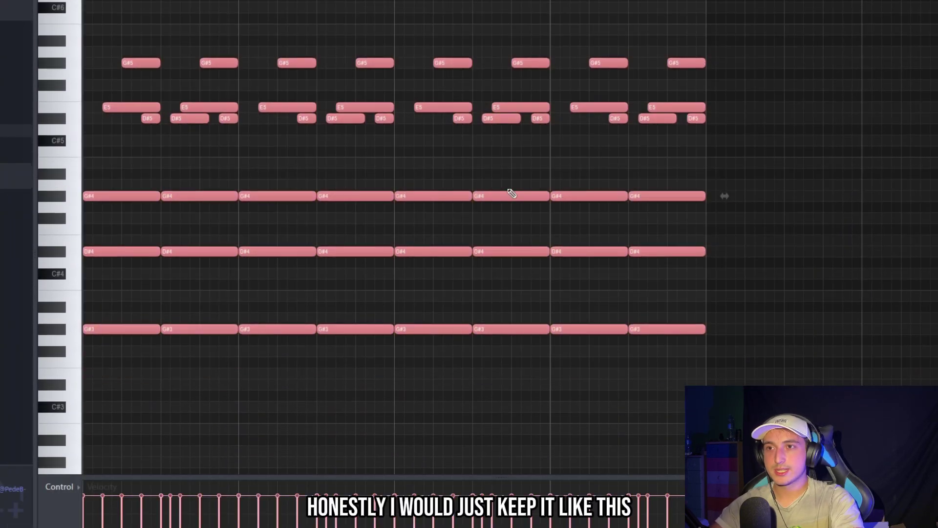
pyautogui.scroll(2, 674, 347)
pyautogui.scroll(-2, 729, 230)
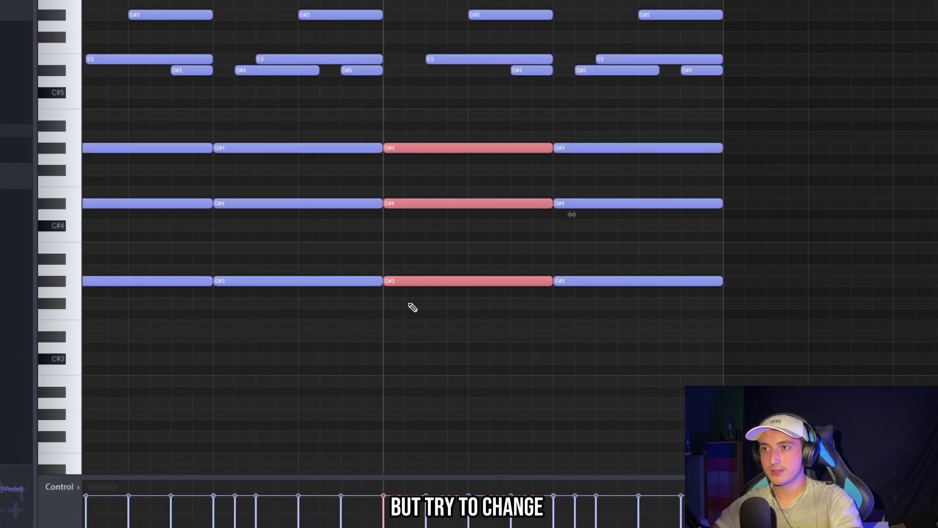
# Rebuild the seventh chord with B3, D#4 and G#4 and remove the melody notes above it
pyautogui.scroll(1, 412, 306)
pyautogui.hotkey('ctrl', 'd')
pyautogui.rightClick(459, 163)
pyautogui.rightClick(463, 219)
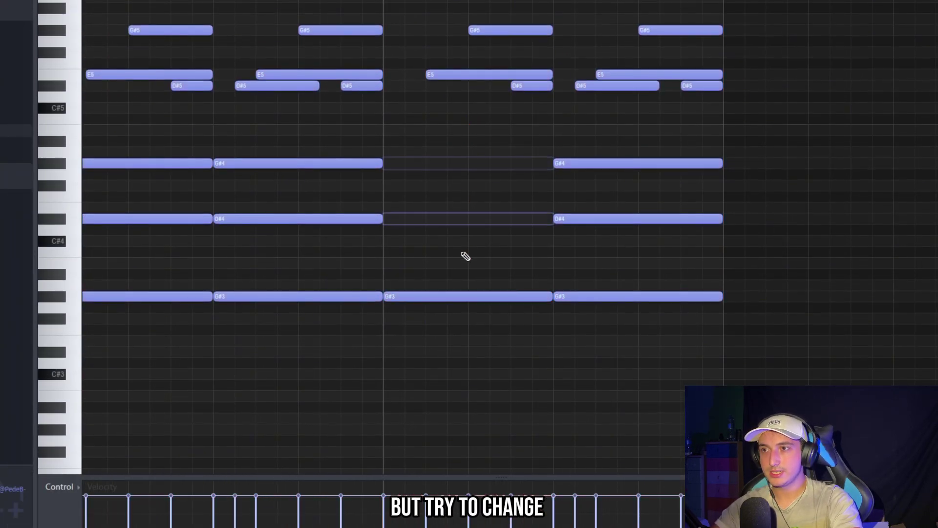
pyautogui.scroll(1, 446, 276)
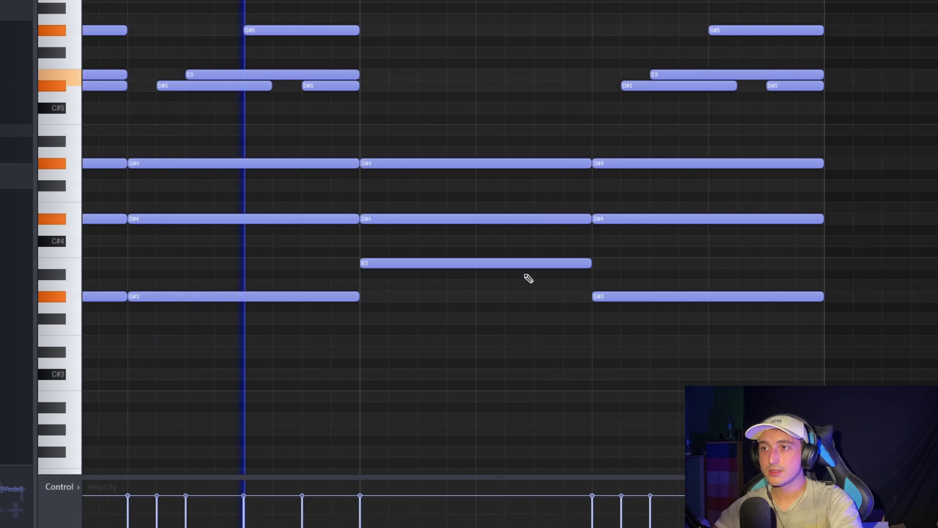
# Delete all notes of the eighth chord and its melody, and build a C#4, E4 and G#4 chord there
pyautogui.rightClick(762, 296)
pyautogui.rightClick(764, 218)
pyautogui.rightClick(767, 163)
pyautogui.rightClick(731, 85)
pyautogui.rightClick(774, 75)
pyautogui.rightClick(777, 30)
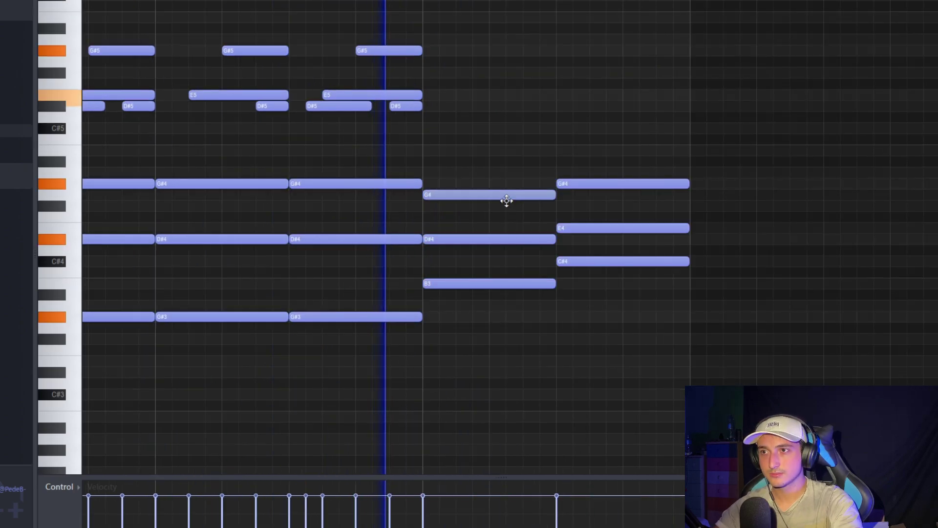
# Lower the top note of the seventh chord to F#4 and listen to the new chord ending
pyautogui.moveTo(505, 199); pyautogui.dragTo(505, 213)
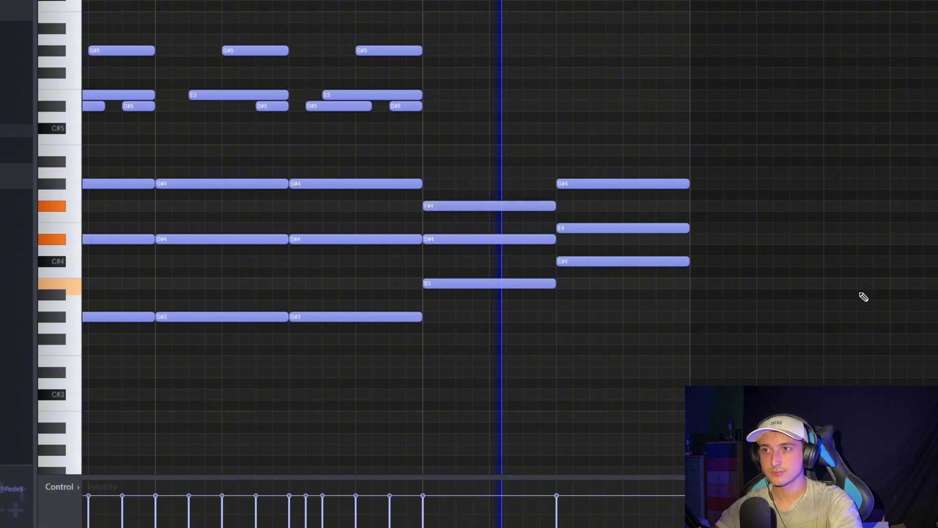
pyautogui.scroll(-2, 870, 325)
pyautogui.hotkey('ctrl', 'a')
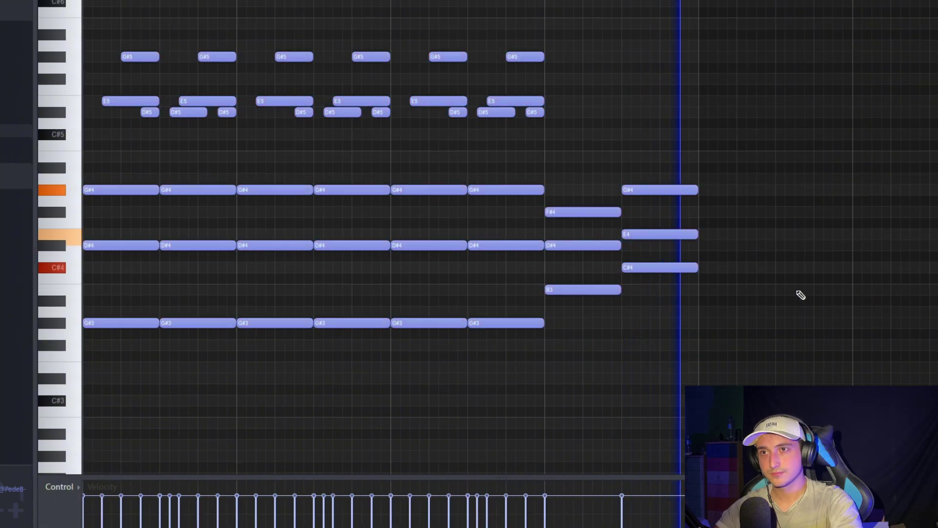
pyautogui.scroll(2, 801, 295)
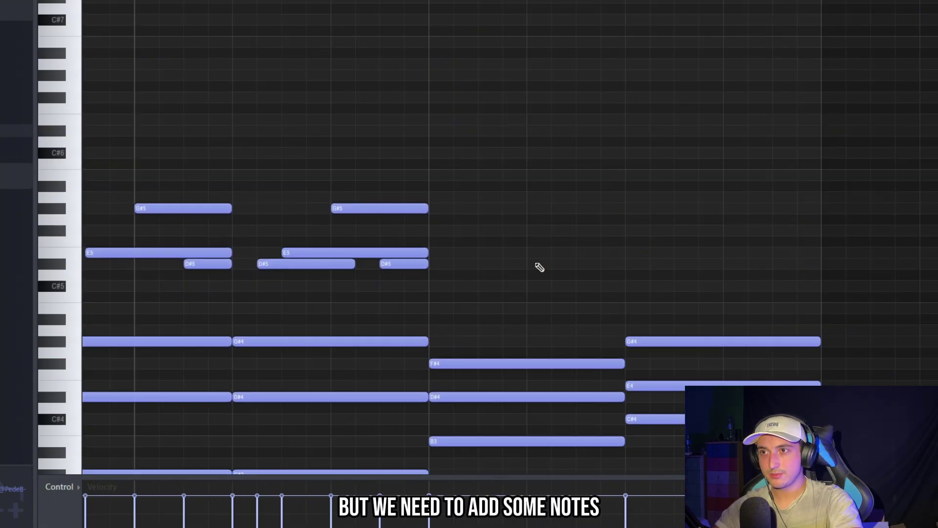
# Add overlapping E5 and D#5 melody notes above the seventh chord and shorten both together
pyautogui.moveTo(571, 259); pyautogui.dragTo(570, 253)
pyautogui.click(615, 275)
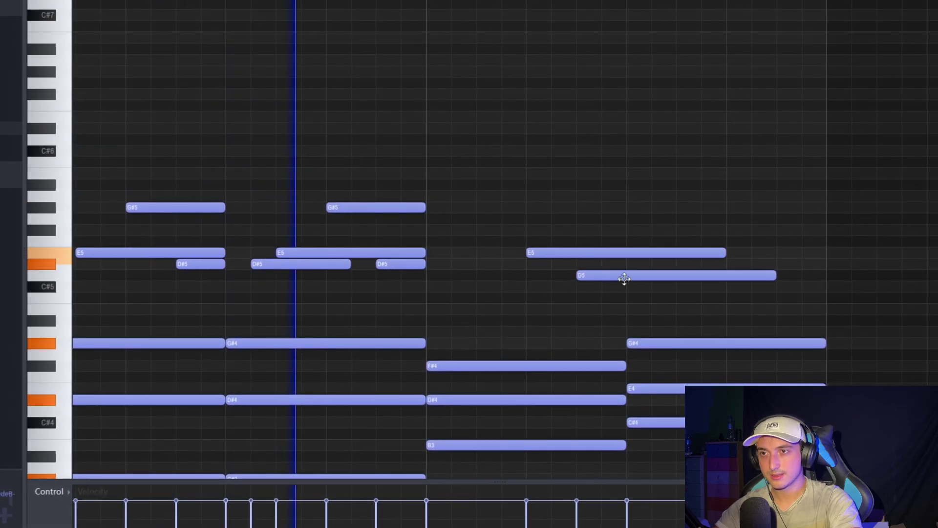
pyautogui.moveTo(624, 276); pyautogui.dragTo(614, 264)
pyautogui.moveTo(538, 213); pyautogui.dragTo(689, 280)
pyautogui.moveTo(727, 252); pyautogui.dragTo(594, 278)
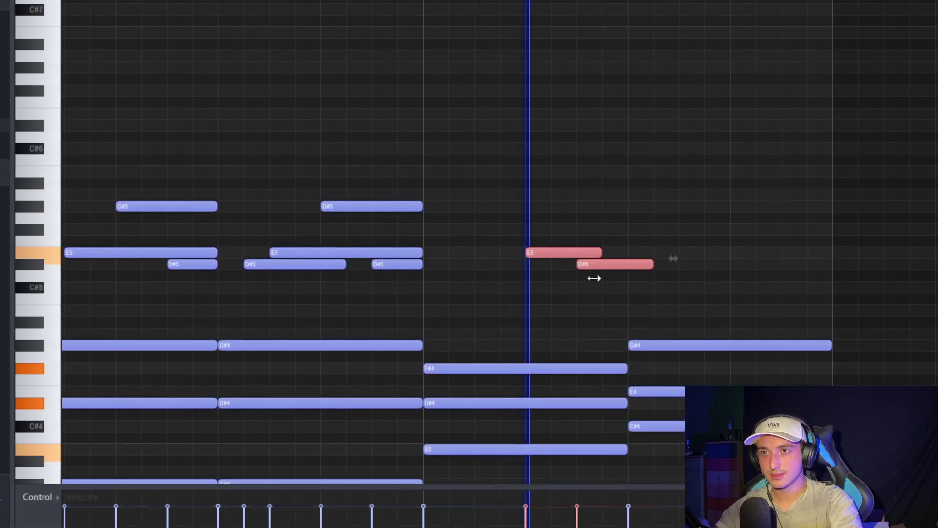
# Copy the short E5 and D#5 melody pair above the last chord and play the pattern
pyautogui.moveTo(536, 252)
pyautogui.mouseDown()
pyautogui.moveTo(777, 259)
pyautogui.moveTo(740, 256)
pyautogui.mouseUp()
pyautogui.keyDown('ctrl'); pyautogui.click(875, 302); pyautogui.keyUp('ctrl')
pyautogui.scroll(-3, 904, 330)
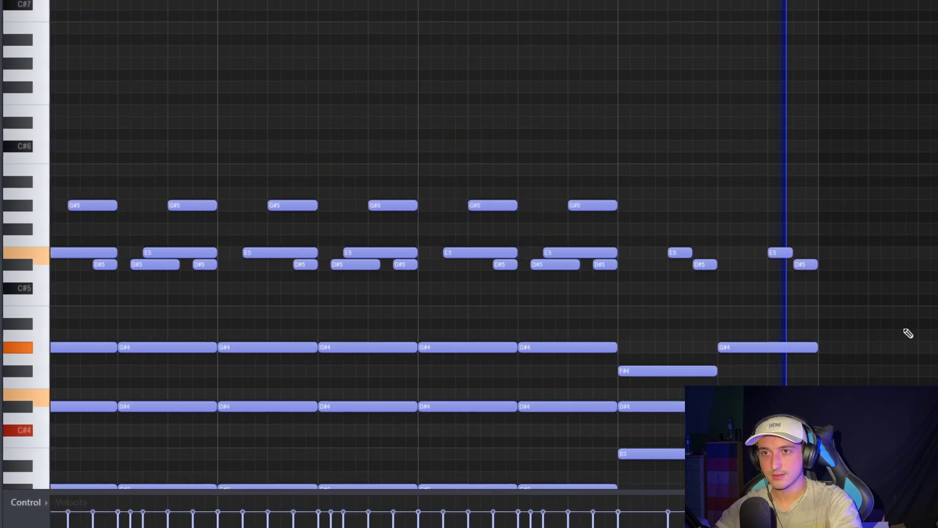
pyautogui.press('space')
pyautogui.scroll(3, 796, 278)
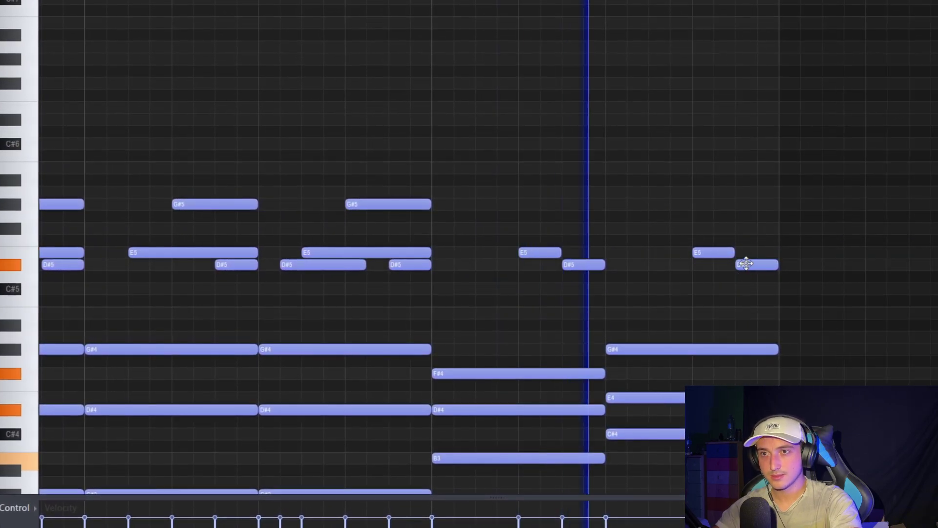
# Lower the final D#5 melody note above the last chord to C#5
pyautogui.moveTo(740, 299); pyautogui.dragTo(741, 300)
pyautogui.scroll(-3, 888, 327)
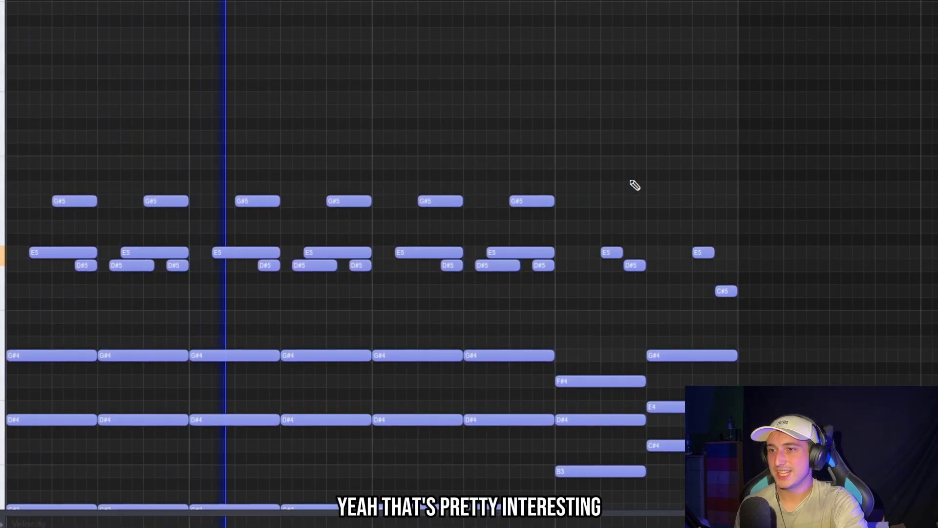
pyautogui.scroll(-4, 616, 207)
pyautogui.scroll(1, 594, 229)
# Load the 20Hz + 18kHz cut preset in the MAIN mixer track's parametric EQ and adjust its low and high cuts
pyautogui.press('F6')
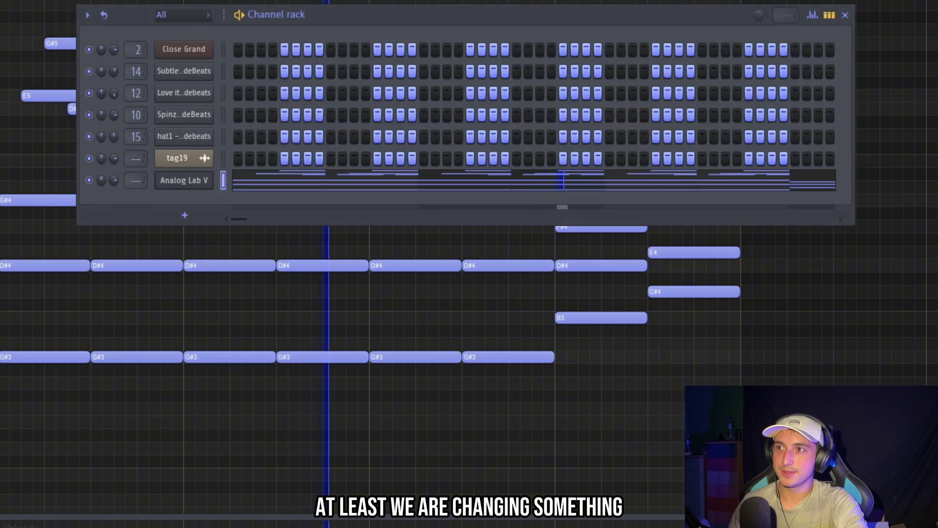
pyautogui.press('F9')
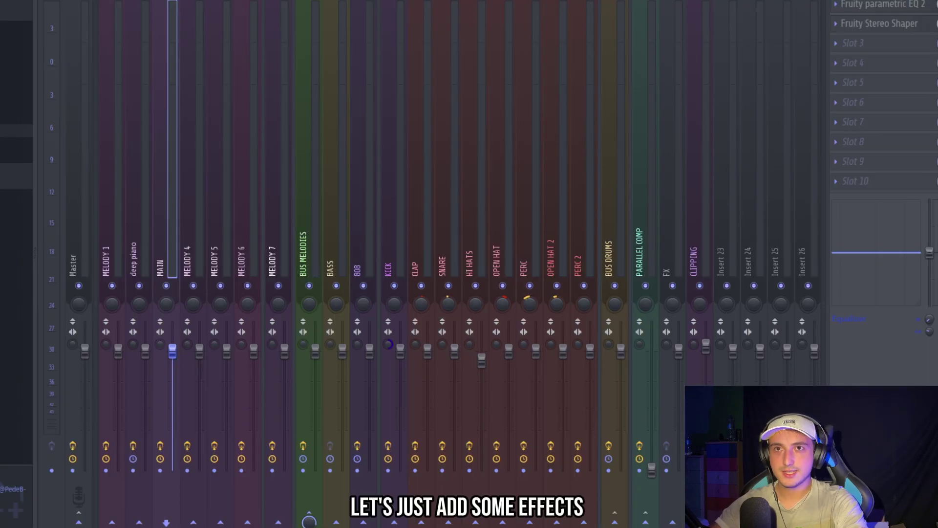
pyautogui.click(901, 6)
pyautogui.click(418, 11)
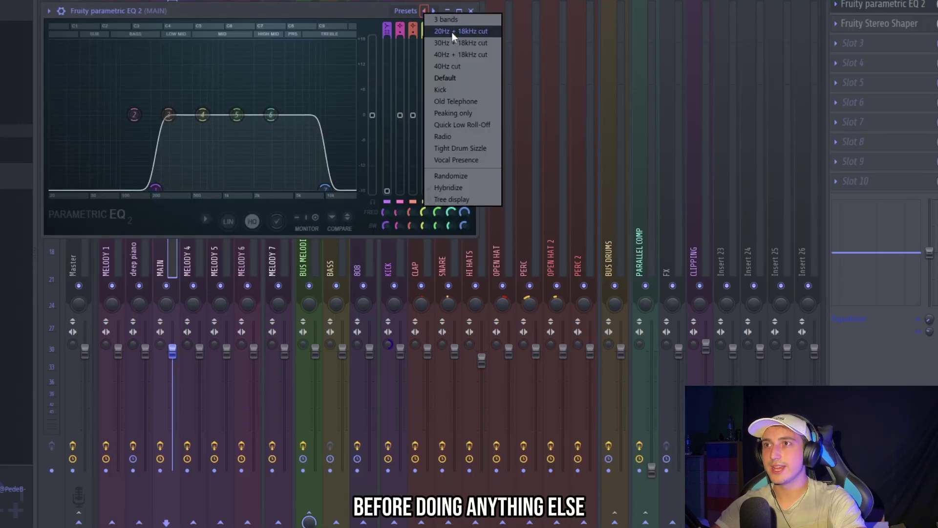
pyautogui.click(452, 32)
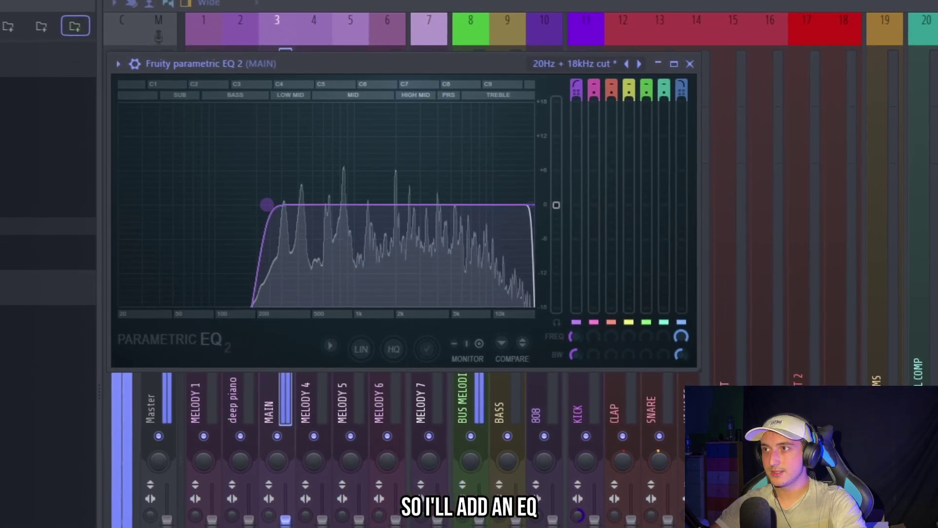
pyautogui.moveTo(267, 205); pyautogui.dragTo(262, 205)
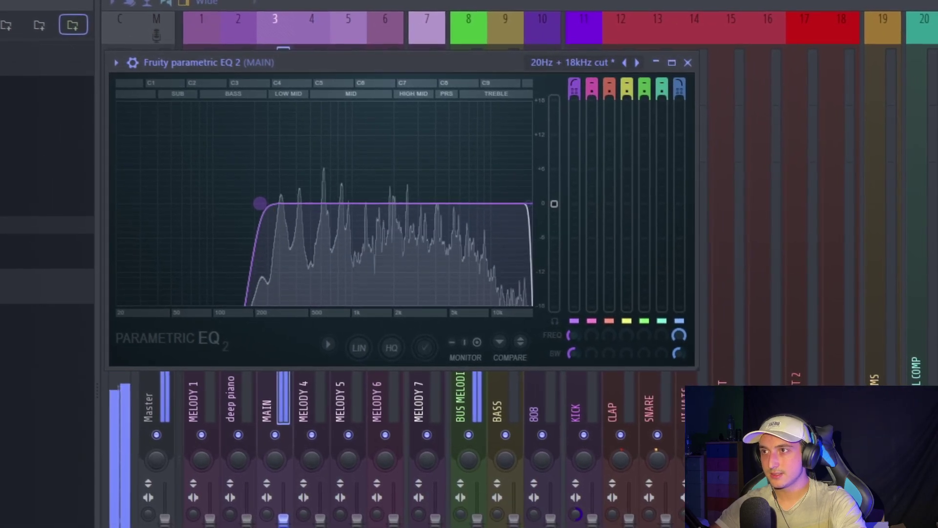
pyautogui.moveTo(530, 205); pyautogui.dragTo(518, 205)
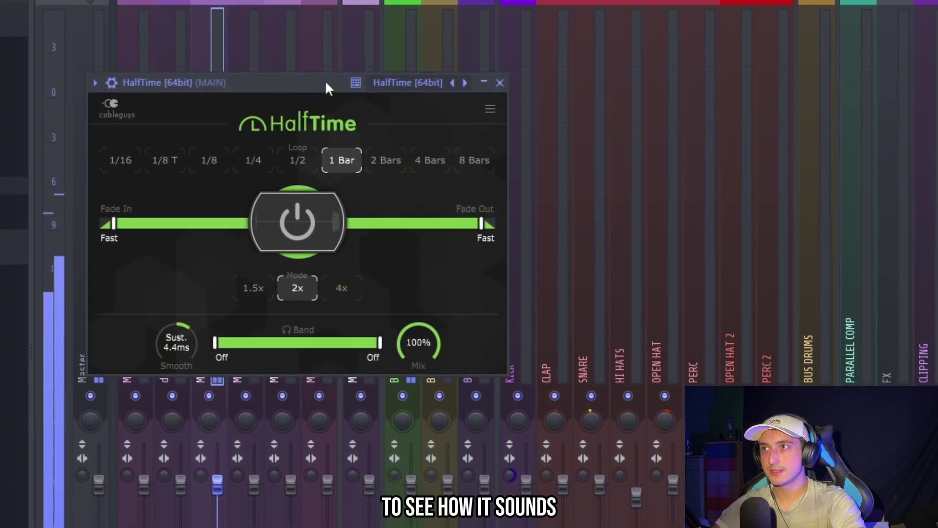
# Try HalfTime on the MAIN track and adjust the low end with another Fruity Parametric EQ 2
pyautogui.moveTo(326, 88); pyautogui.dragTo(458, 128)
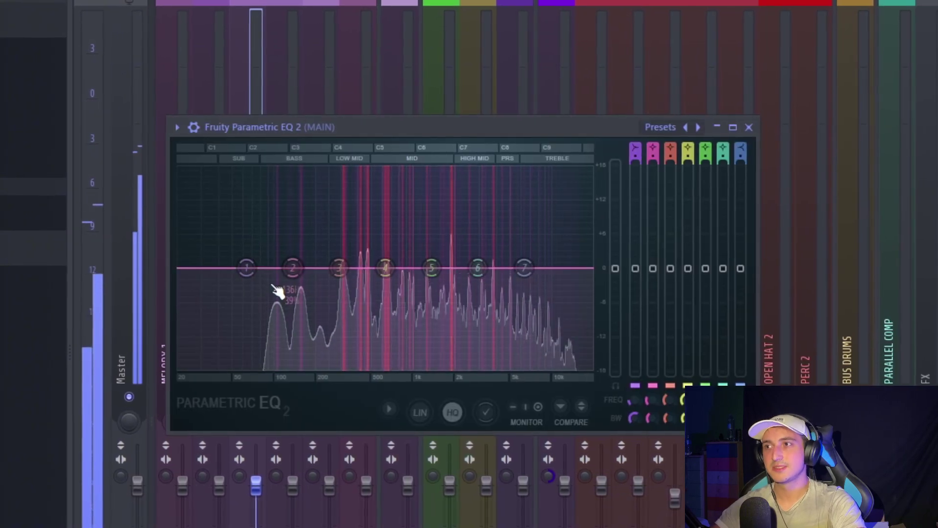
pyautogui.moveTo(274, 293); pyautogui.dragTo(326, 368)
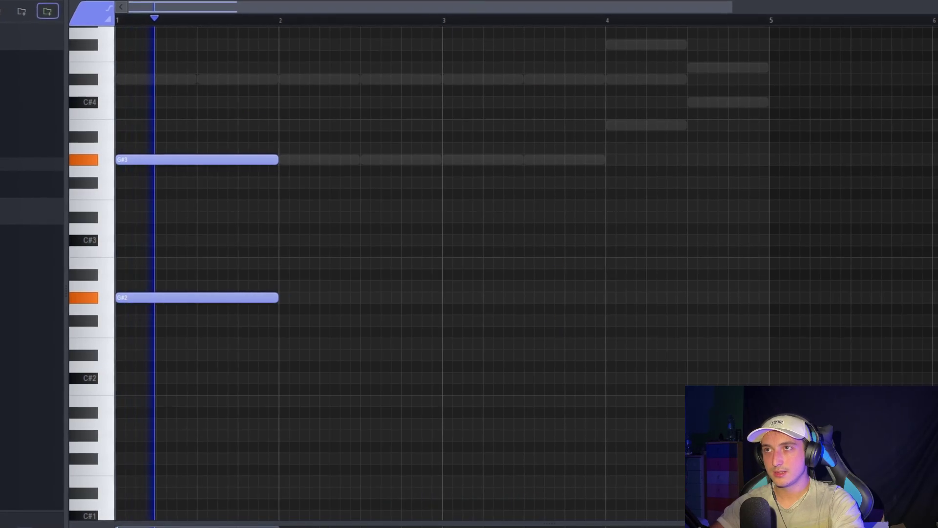
# Copy the Xpand!2 bass notes G#3 and G#2 from bar 1 to bar 3
pyautogui.press('F6')
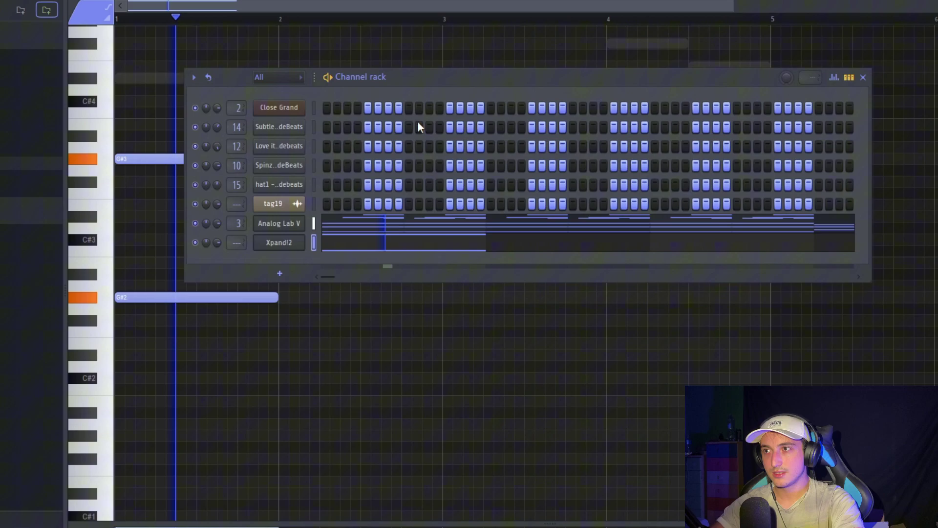
pyautogui.click(293, 246)
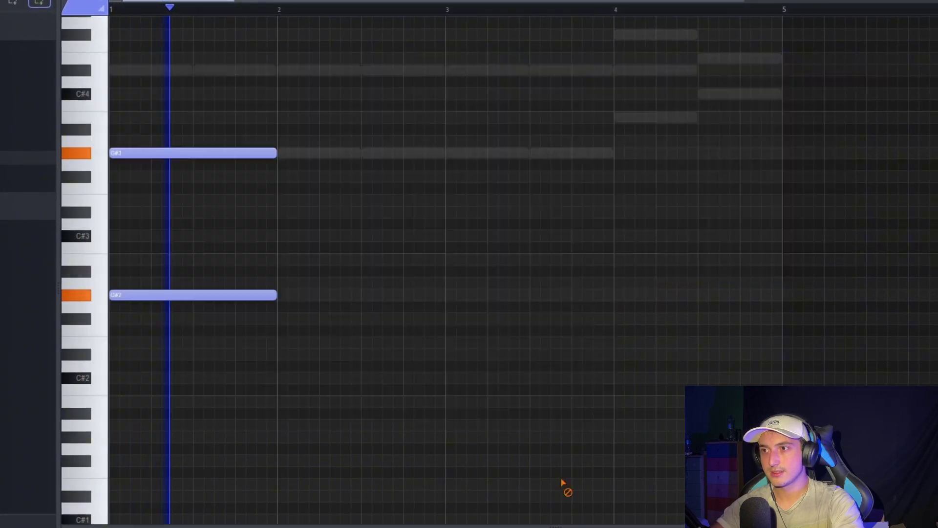
pyautogui.hotkey('ctrl', 'a')
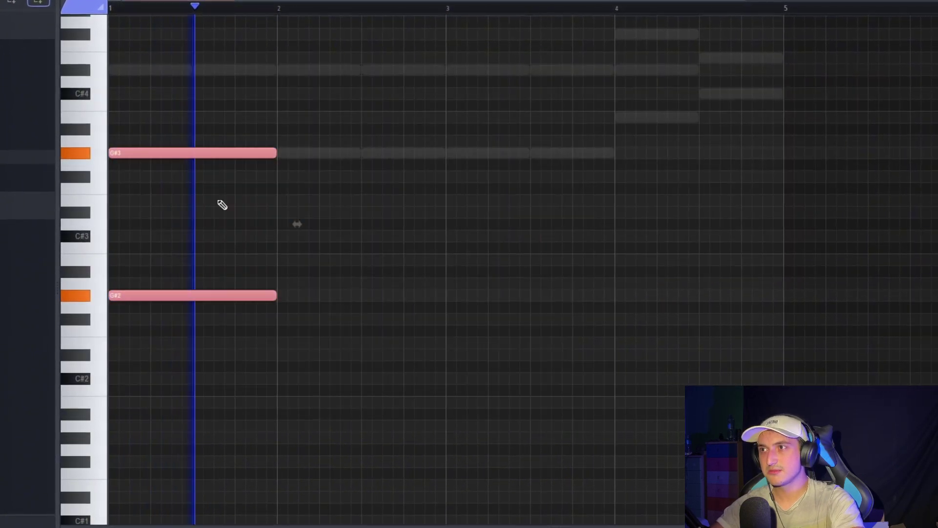
pyautogui.moveTo(132, 157); pyautogui.dragTo(479, 165)
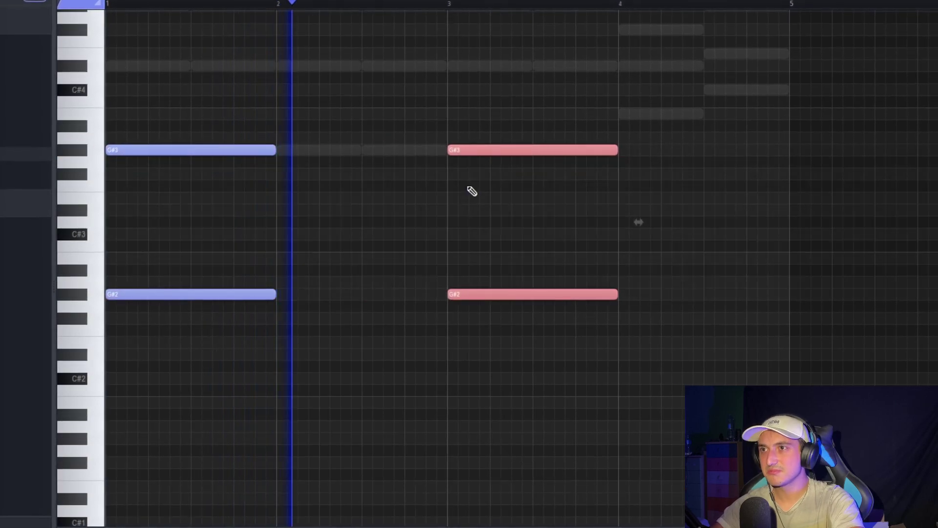
# Copy the bass octave into bar 4 as half-bar pairs, B3 with B2 followed by C#4 with C#3
pyautogui.moveTo(527, 347); pyautogui.dragTo(225, 122)
pyautogui.moveTo(728, 383); pyautogui.dragTo(528, 127)
pyautogui.scroll(3, 594, 301)
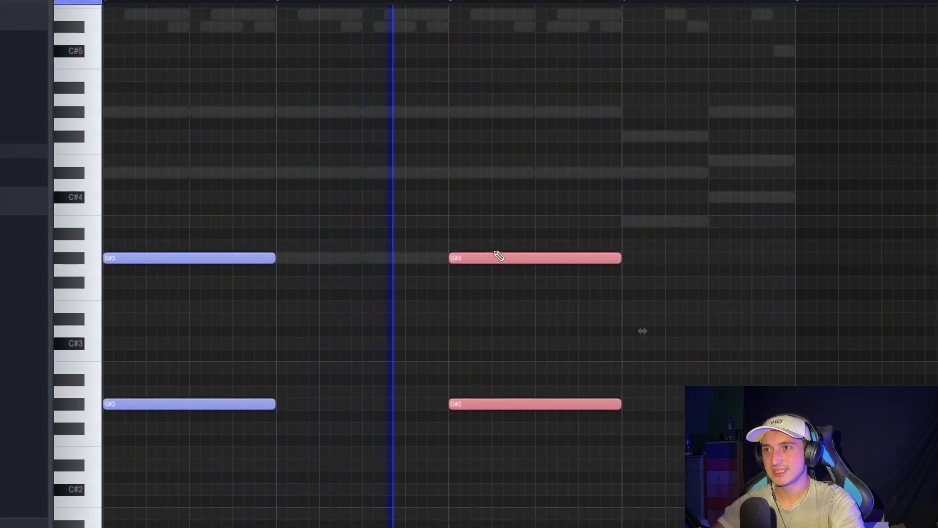
pyautogui.moveTo(498, 256)
pyautogui.mouseDown()
pyautogui.moveTo(781, 289)
pyautogui.moveTo(639, 220)
pyautogui.moveTo(664, 224)
pyautogui.mouseUp()
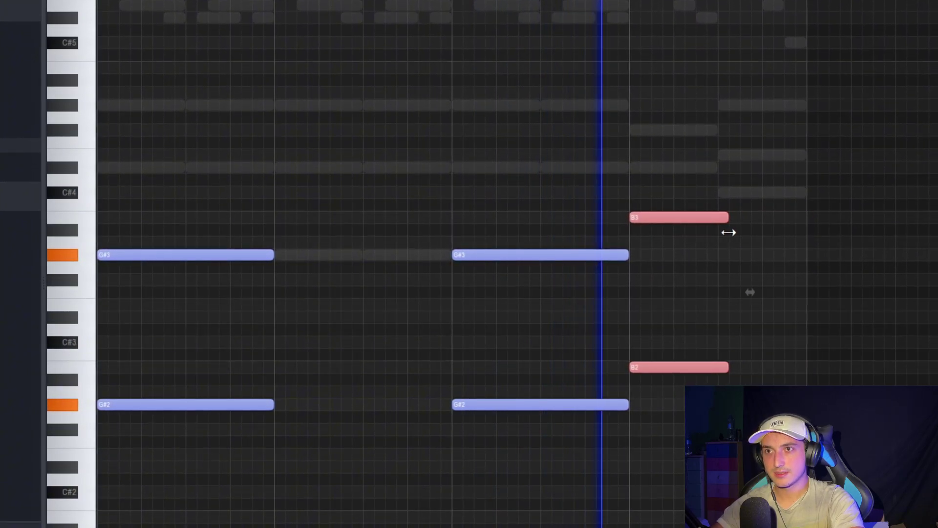
pyautogui.moveTo(751, 207); pyautogui.dragTo(747, 176)
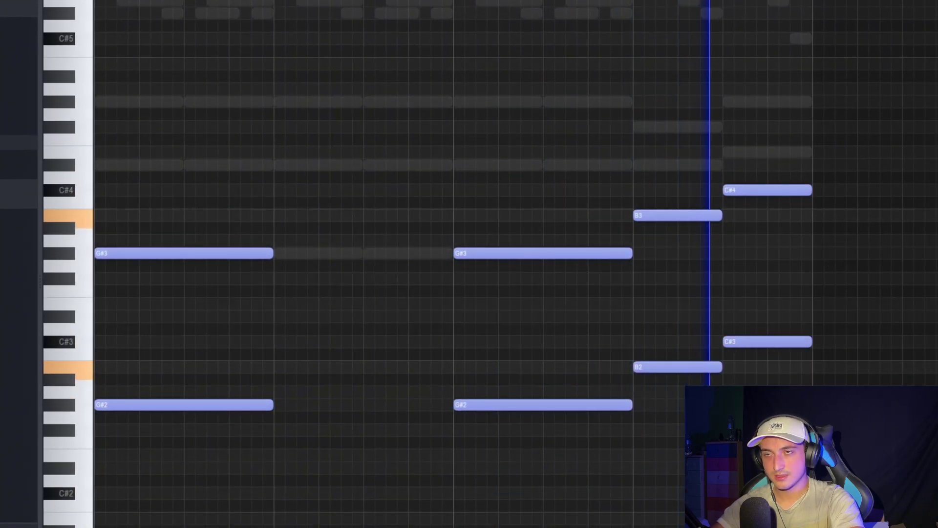
pyautogui.scroll(-1, 515, 264)
pyautogui.scroll(3, 515, 264)
pyautogui.scroll(-5, 867, 375)
pyautogui.scroll(4, 733, 320)
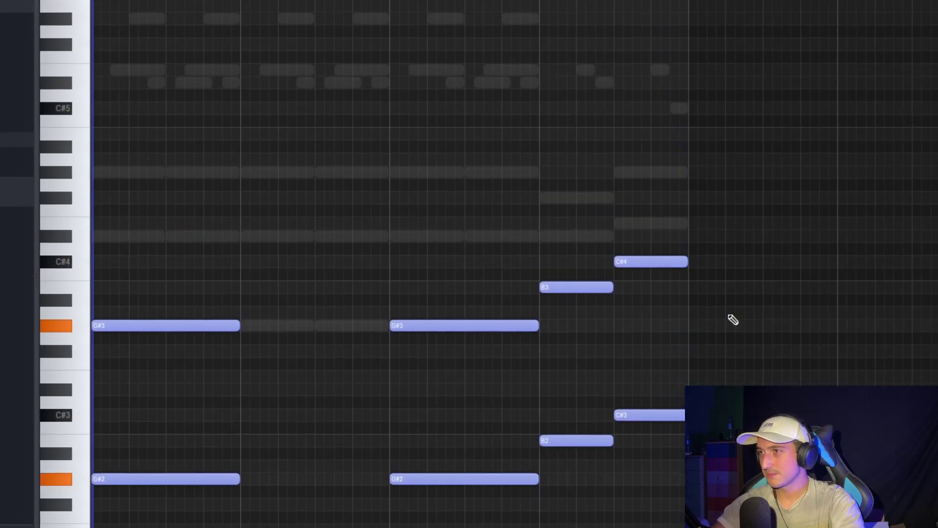
# Try the bass line without the B and C# notes in bar 4, leaving only the G# root notes
pyautogui.press('F6')
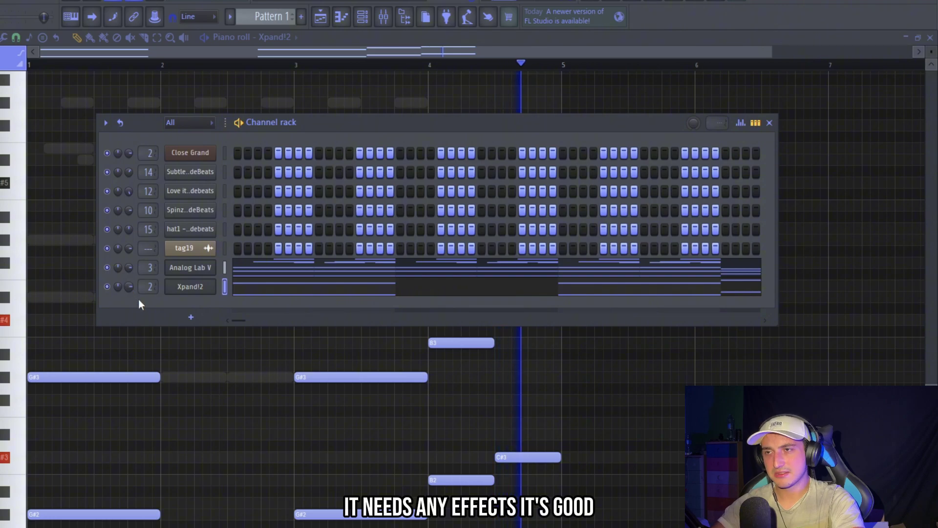
pyautogui.press('F6')
pyautogui.scroll(-4, 139, 299)
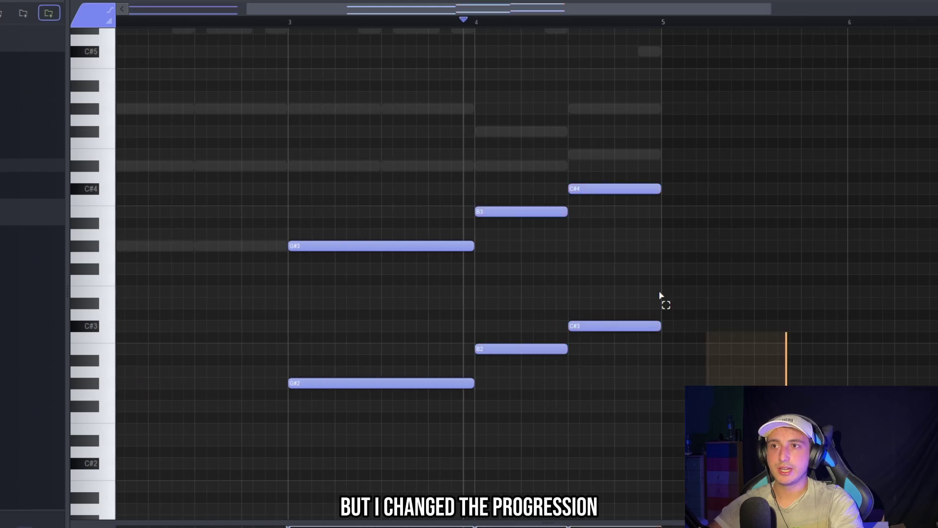
pyautogui.moveTo(716, 399); pyautogui.dragTo(595, 110)
pyautogui.scroll(-1, 595, 110)
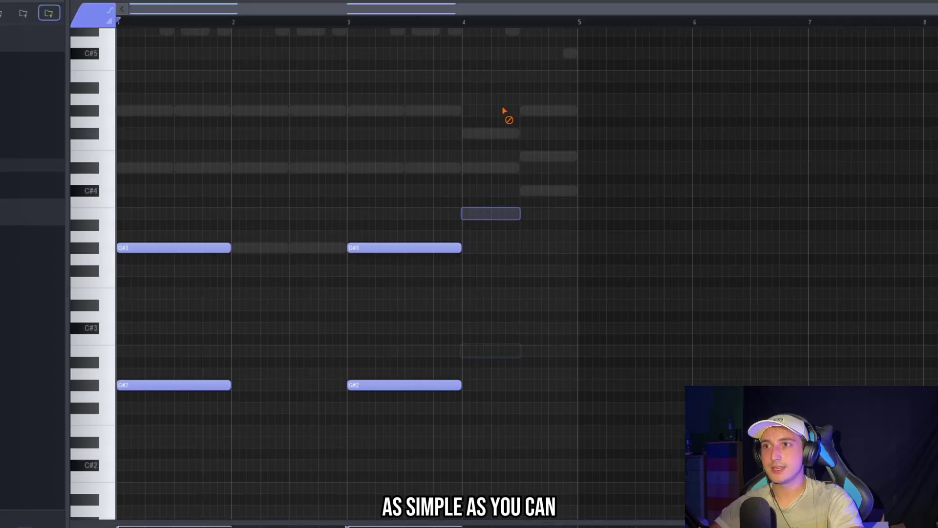
pyautogui.moveTo(547, 423); pyautogui.dragTo(123, 153)
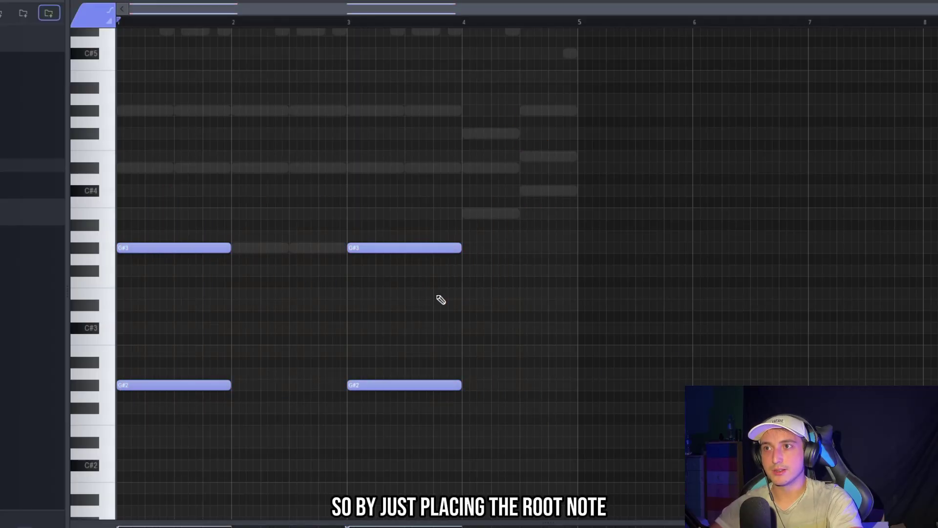
pyautogui.hotkey('ctrl', 'a')
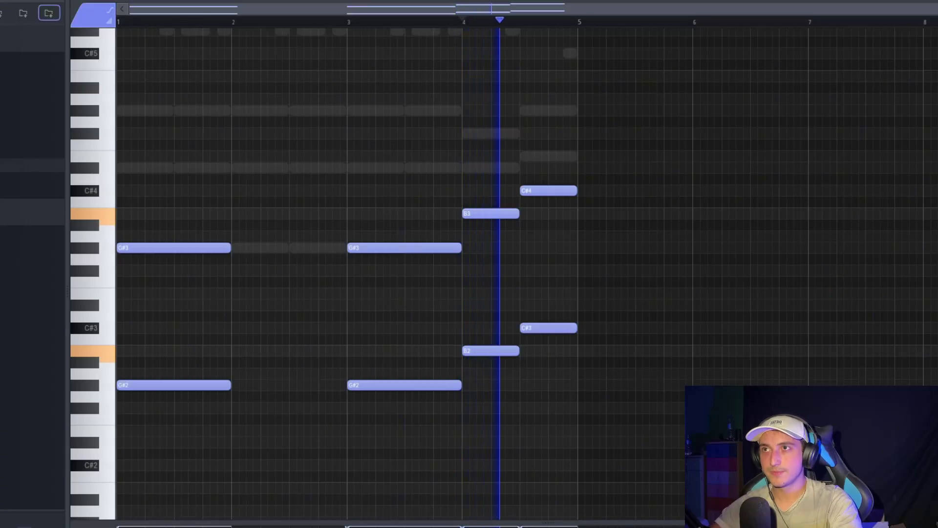
# Add the Memorymode synth as a new channel and load its LoFi Vibe preset
pyautogui.press('F6')
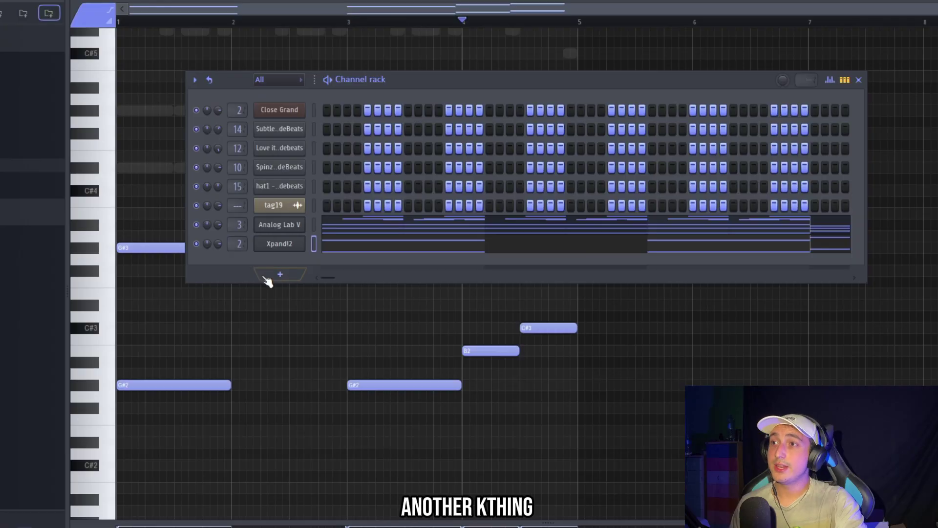
pyautogui.click(267, 279)
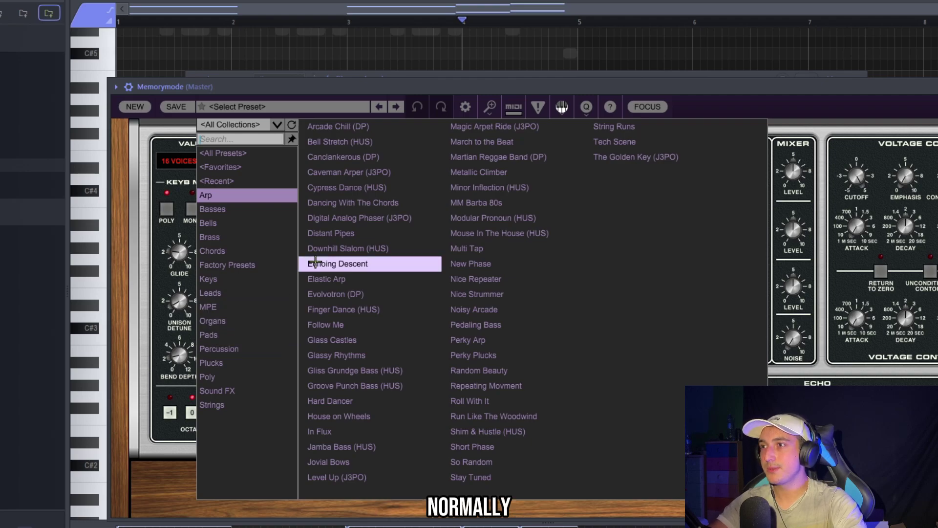
pyautogui.click(396, 106)
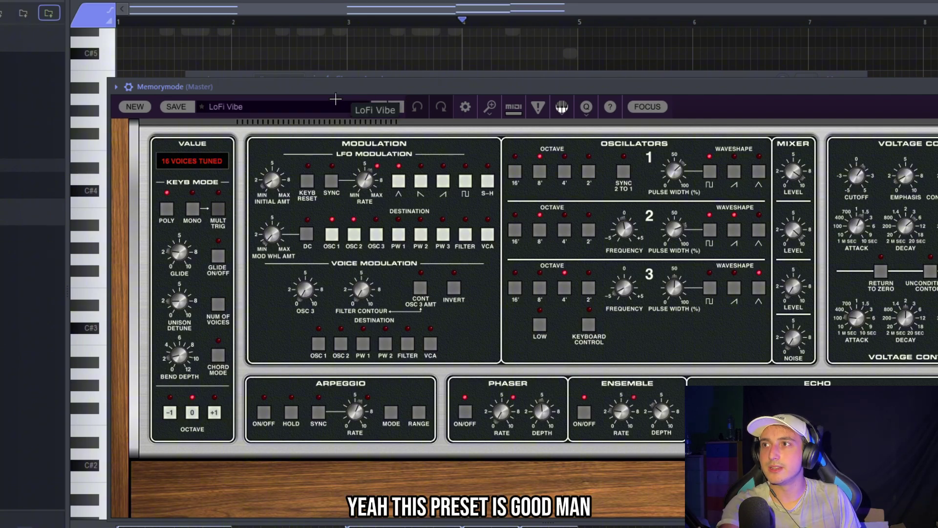
pyautogui.click(335, 99)
pyautogui.click(256, 106)
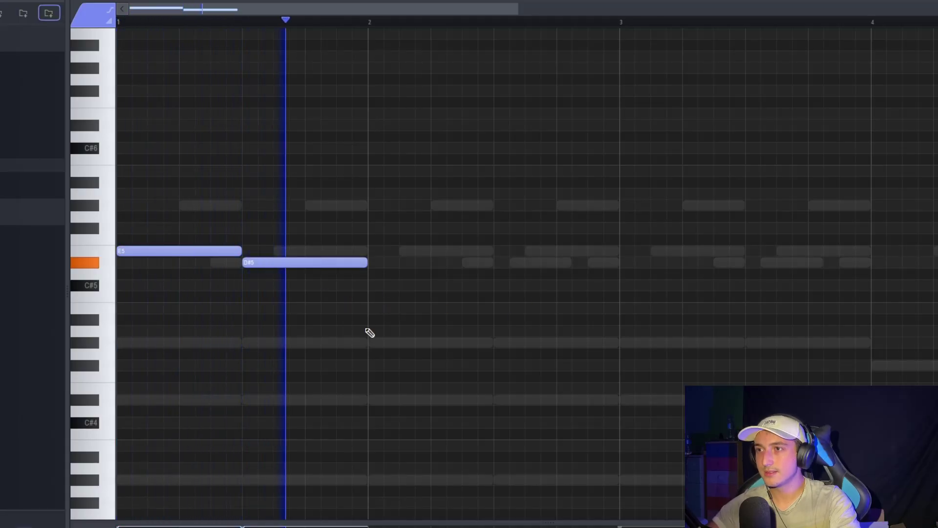
# Continue the Memorymode melody in bar 2 with half-bar notes C#5 and B4
pyautogui.click(371, 310)
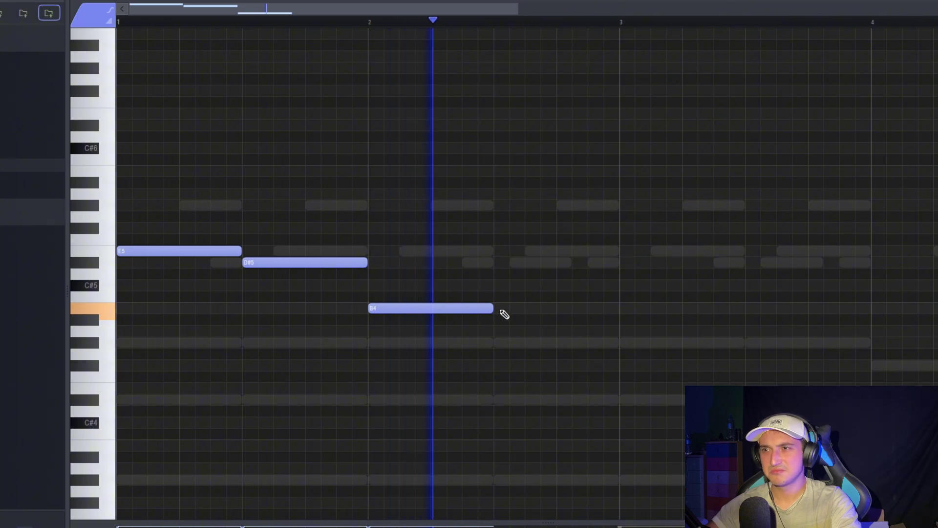
pyautogui.moveTo(469, 310); pyautogui.dragTo(469, 286)
pyautogui.click(532, 320)
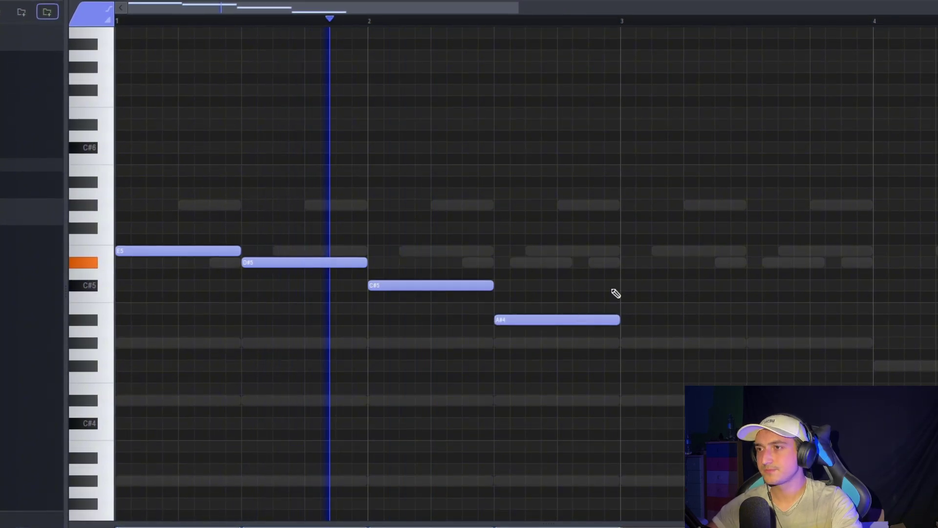
pyautogui.moveTo(553, 319); pyautogui.dragTo(557, 307)
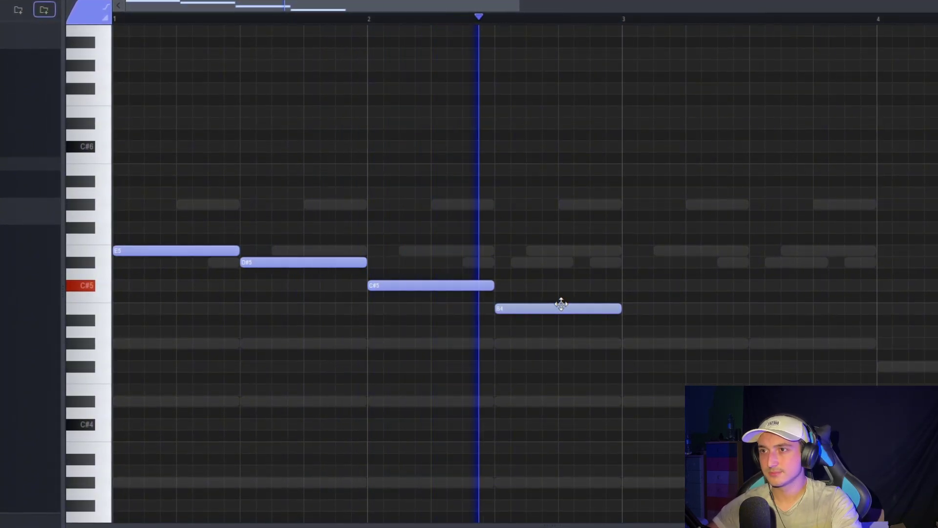
# Duplicate the two-bar phrase into bars 3 and 4, remove its C#5, and raise its final note to F#5
pyautogui.hotkey('ctrl', 'a')
pyautogui.hotkey('ctrl', 'b')
pyautogui.hotkey('ctrl', 'd')
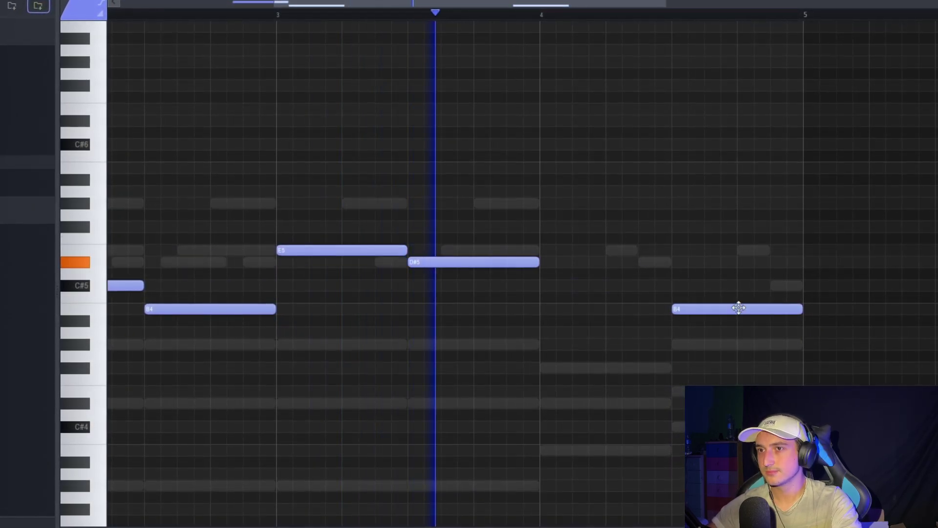
pyautogui.moveTo(719, 309); pyautogui.dragTo(723, 218)
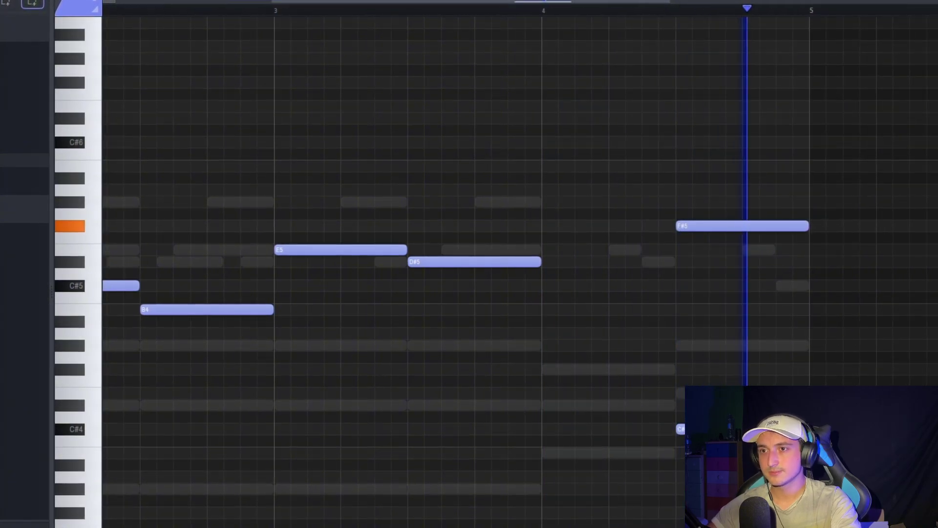
# Add a half-bar B4 at the start of bar 4 and transpose the whole melody up an octave
pyautogui.scroll(-3, 518, 245)
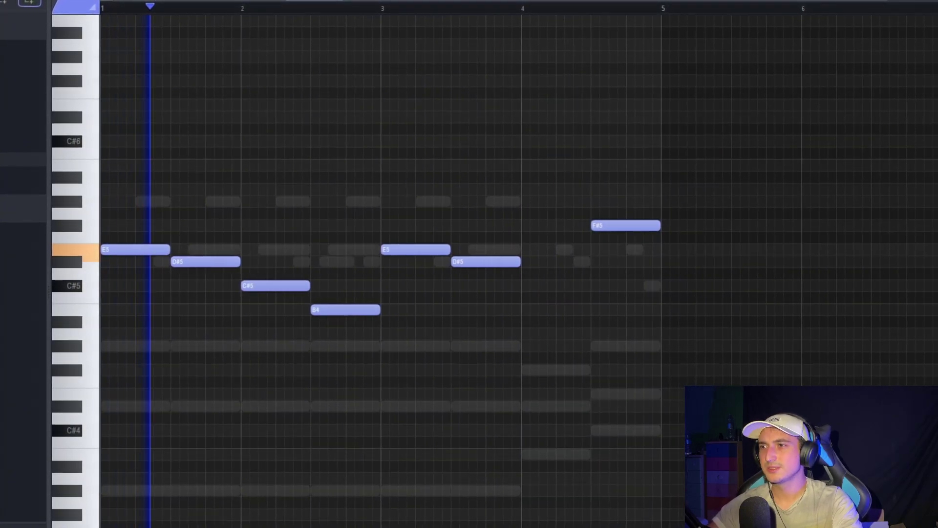
pyautogui.click(525, 455)
pyautogui.hotkey('ctrl', 'Up')
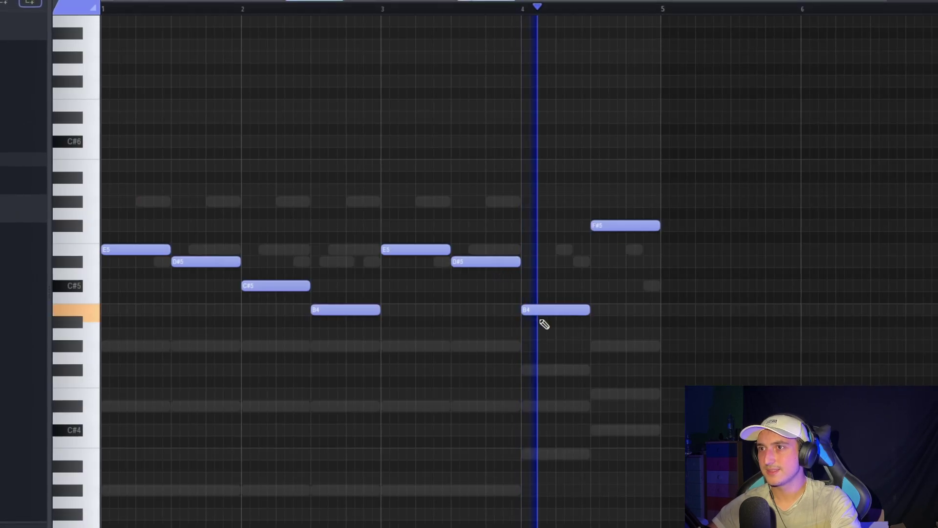
pyautogui.hotkey('ctrl', 'a')
pyautogui.hotkey('ctrl', 'Up')
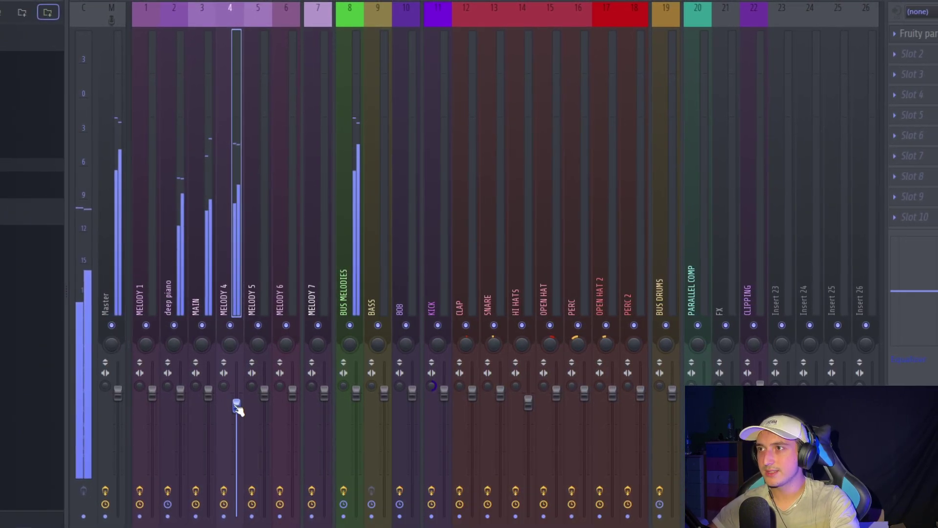
# Load the 20Hz + 18kHz cut preset in the MELODY 4 equalizer, raising its low cut to the mids and lowering its high cut to the presence range
pyautogui.click(919, 33)
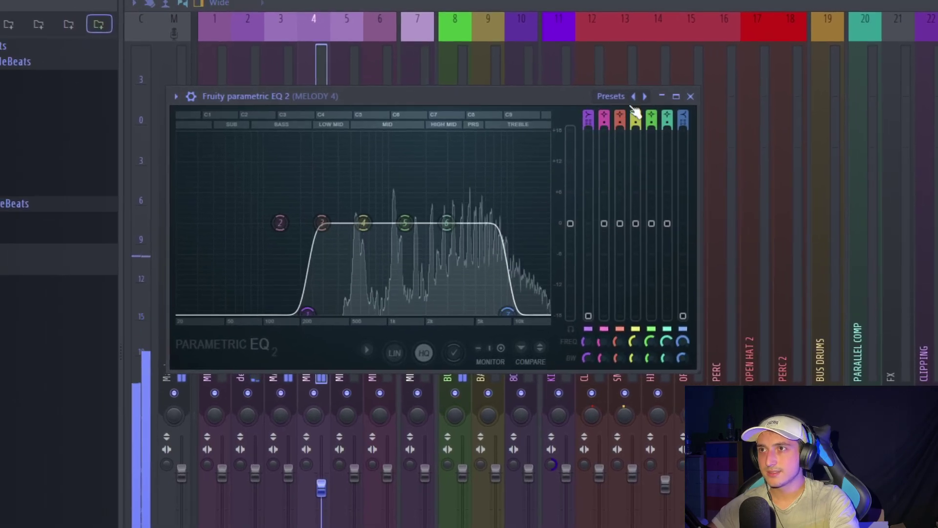
pyautogui.rightClick(644, 96)
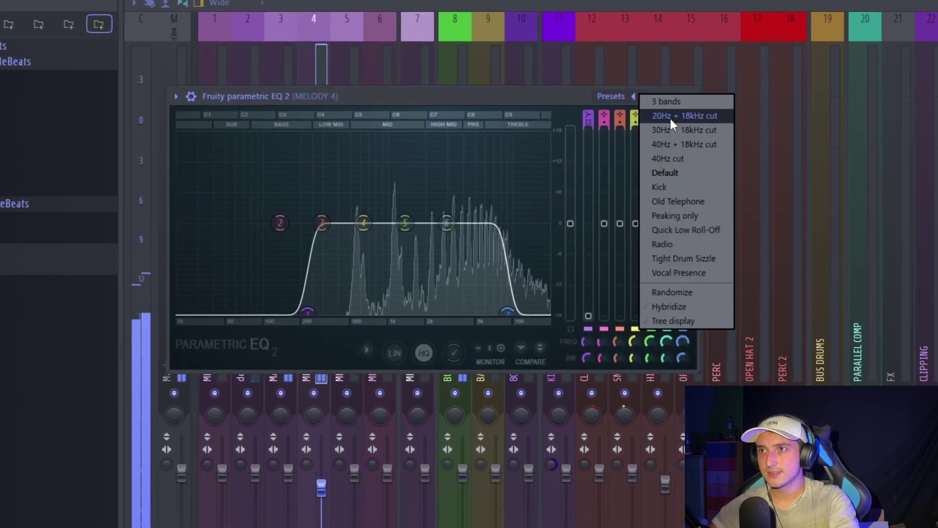
pyautogui.click(672, 117)
pyautogui.moveTo(178, 224); pyautogui.dragTo(352, 224)
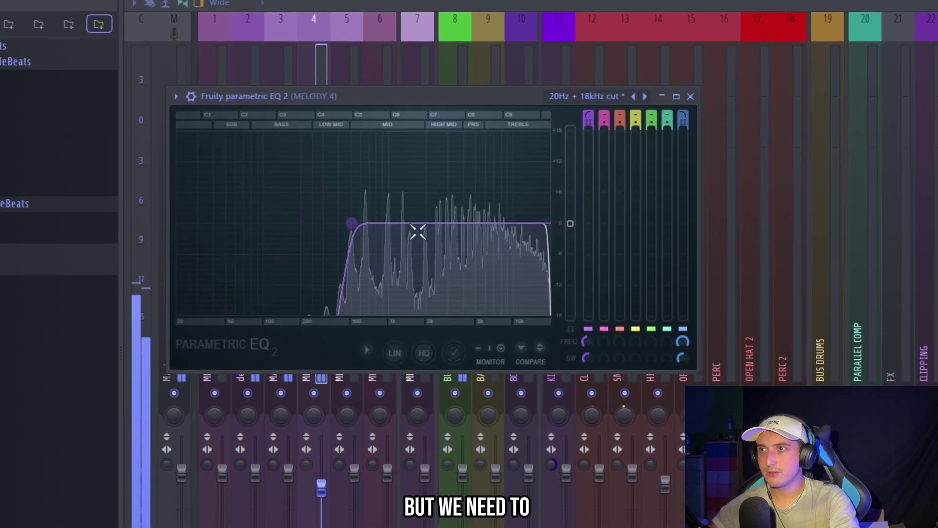
pyautogui.moveTo(552, 233); pyautogui.dragTo(471, 224)
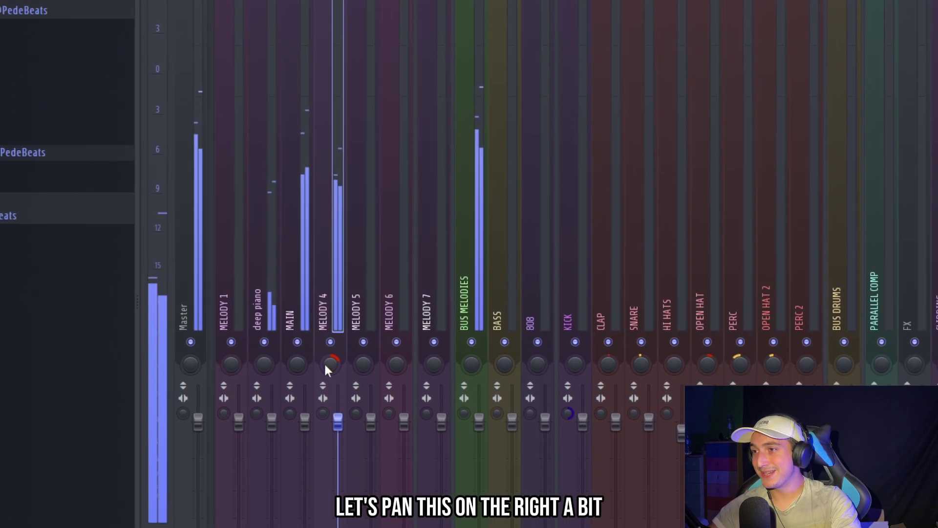
# Clone the Memorymode channel in the channel rack to create another melody layer
pyautogui.press('F6')
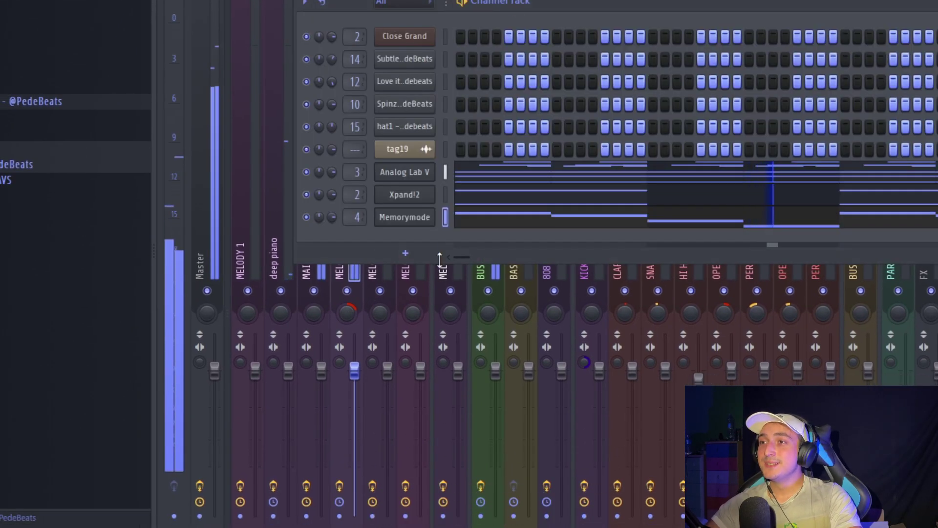
pyautogui.click(394, 259)
pyautogui.click(353, 236)
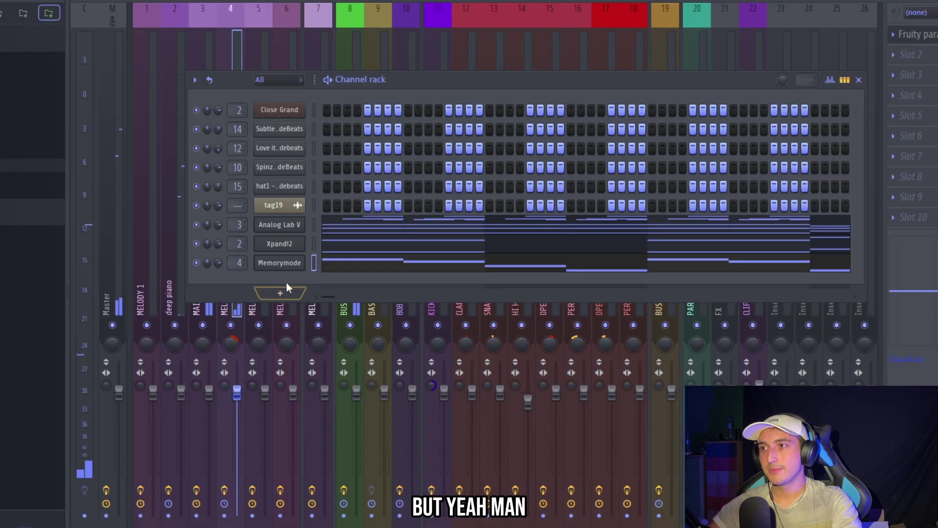
pyautogui.rightClick(280, 263)
pyautogui.click(369, 398)
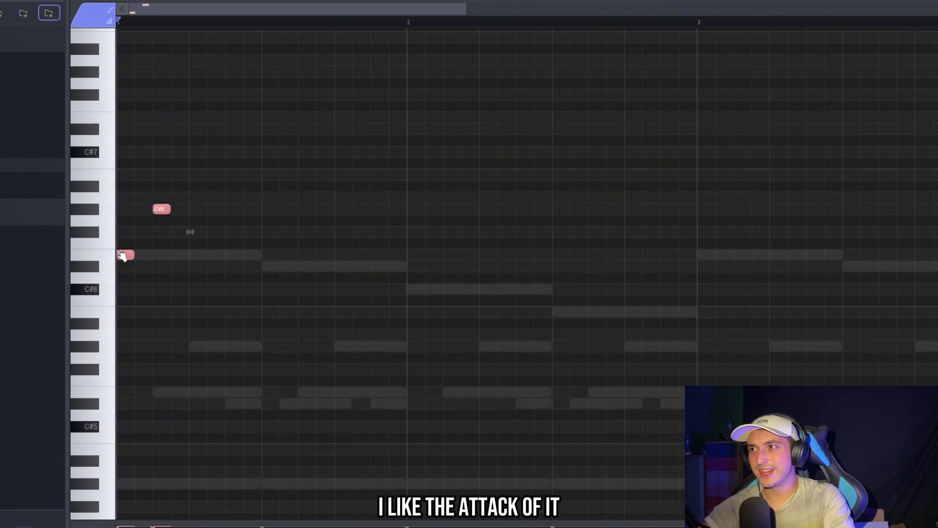
# Fill bars 1 and 2 with short E6–G#6 and D#6–G#6 pairs, ending the second bar on F#6
pyautogui.hotkey('ctrl', 'a')
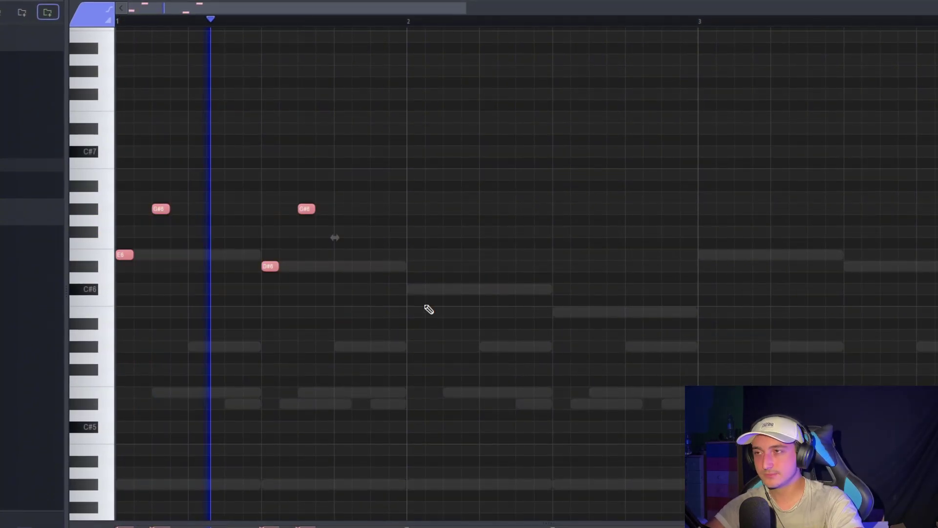
pyautogui.moveTo(405, 325); pyautogui.dragTo(76, 120)
pyautogui.press('space')
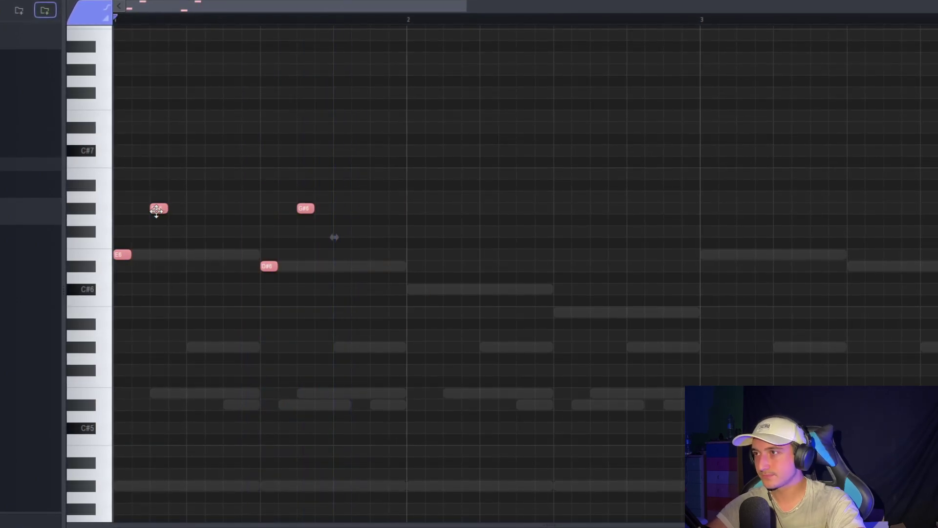
pyautogui.moveTo(483, 249); pyautogui.dragTo(451, 251)
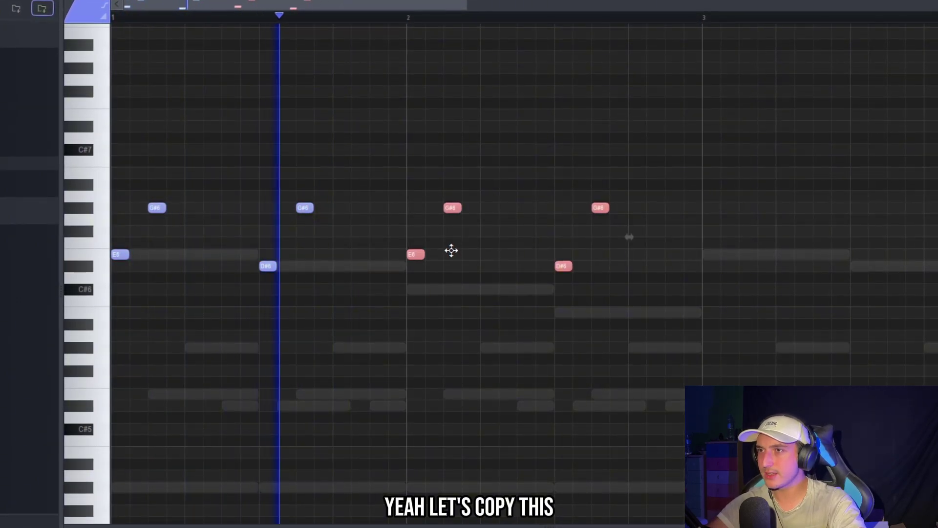
pyautogui.hotkey('ctrl', 'a')
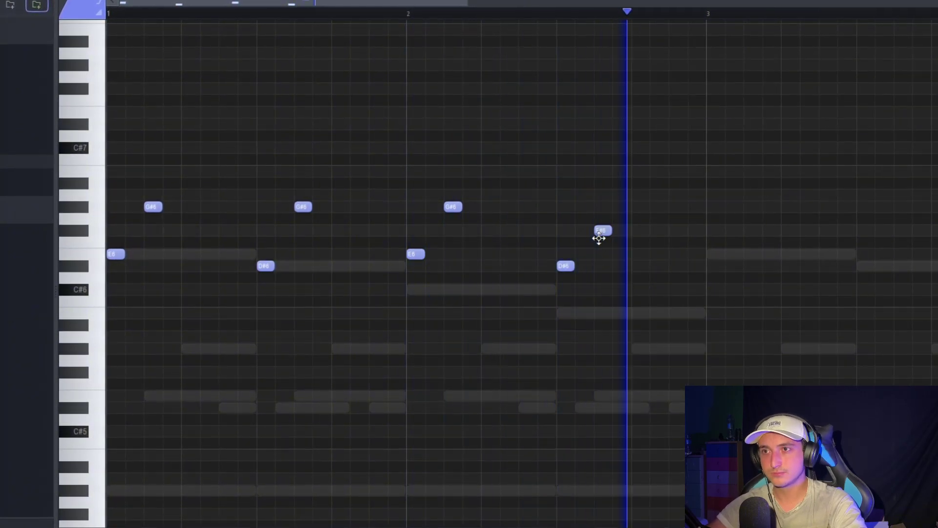
# Duplicate the two-bar phrase of short notes into bars 3 and 4
pyautogui.moveTo(708, 16); pyautogui.dragTo(107, 16)
pyautogui.hotkey('ctrl', 'b')
pyautogui.scroll(-3, 618, 216)
pyautogui.keyDown('ctrl'); pyautogui.click(538, 16); pyautogui.keyUp('ctrl')
pyautogui.moveTo(744, 295); pyautogui.dragTo(373, 195)
pyautogui.keyDown('ctrl'); pyautogui.click(912, 276); pyautogui.keyUp('ctrl')
# Layer a copy of the entire four-bar phrase one octave higher
pyautogui.hotkey('ctrl', 'a')
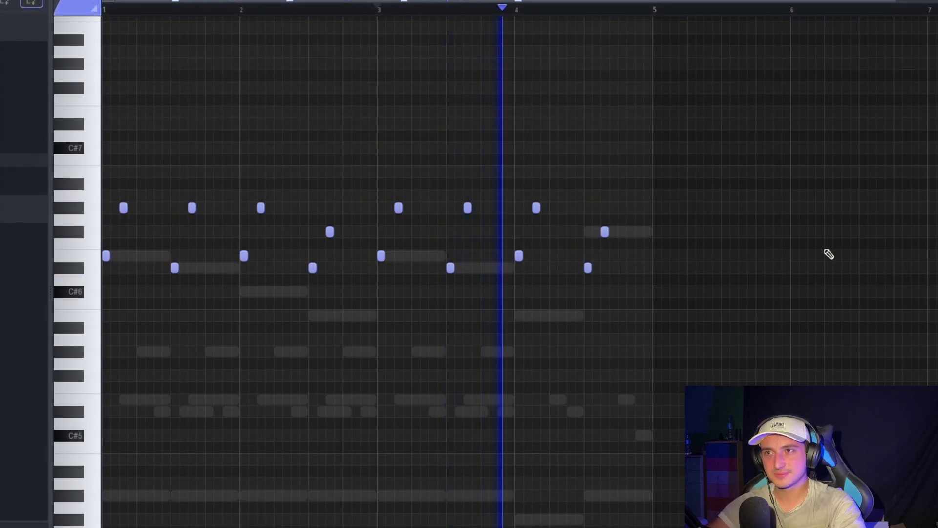
pyautogui.hotkey('ctrl', 'a')
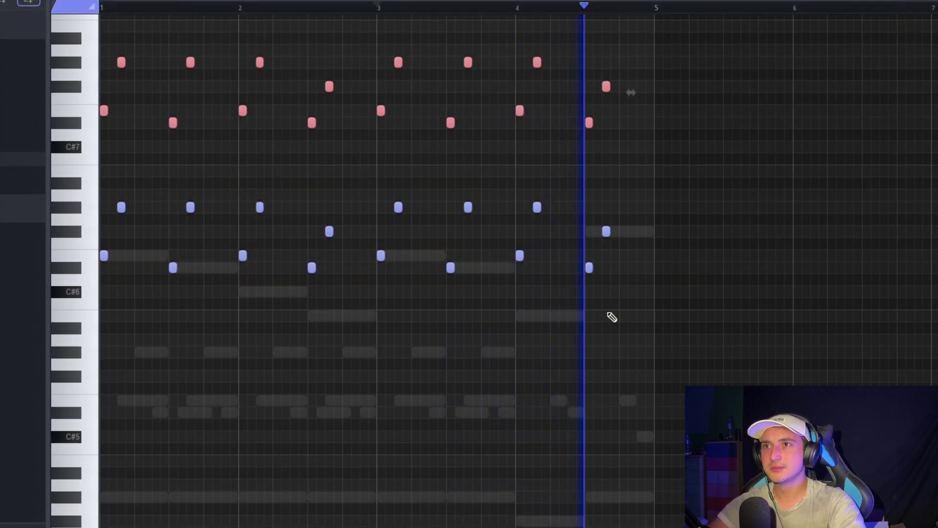
pyautogui.scroll(3, 612, 317)
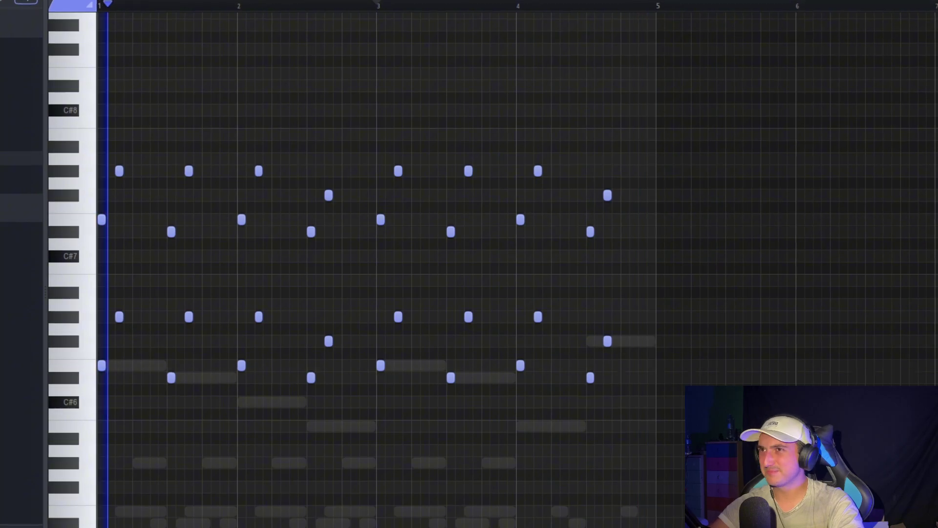
# Lower the volume of the MELODY 5 mixer track slightly and select the MAIN track
pyautogui.press('F9')
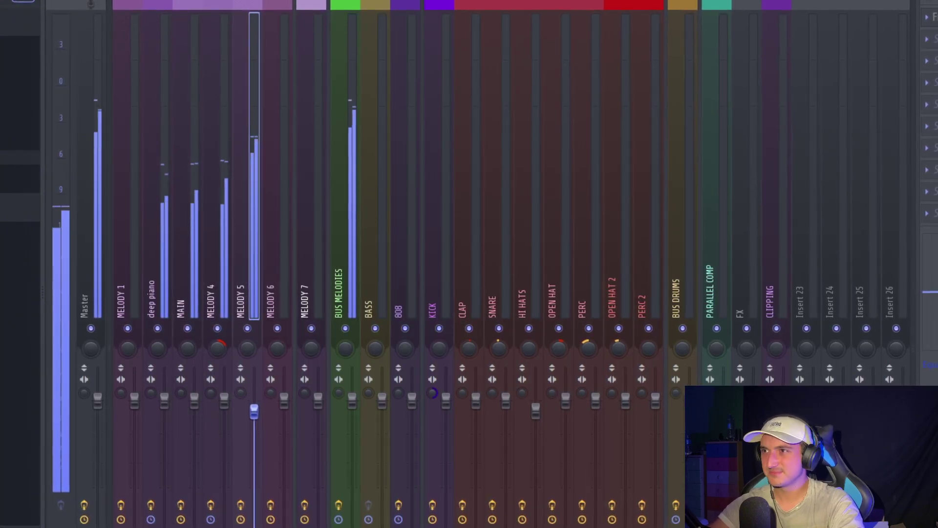
pyautogui.click(631, 266)
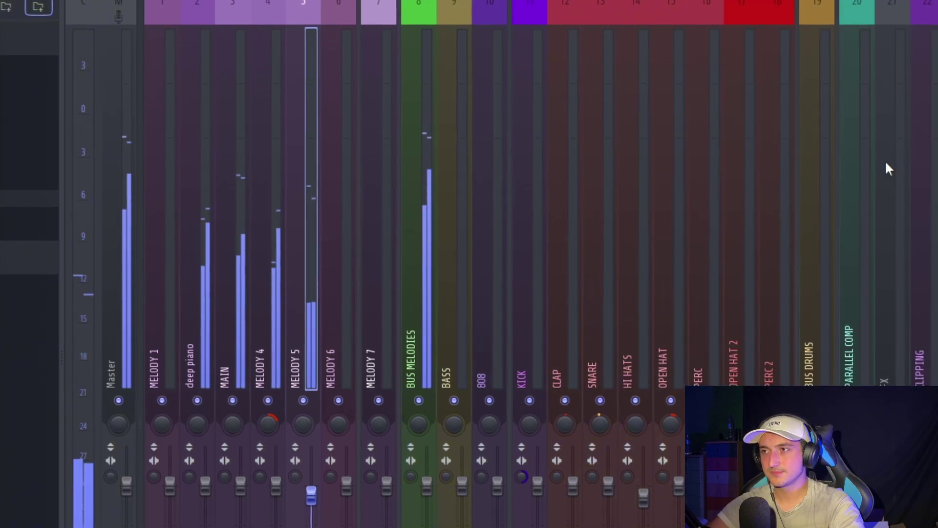
pyautogui.click(195, 364)
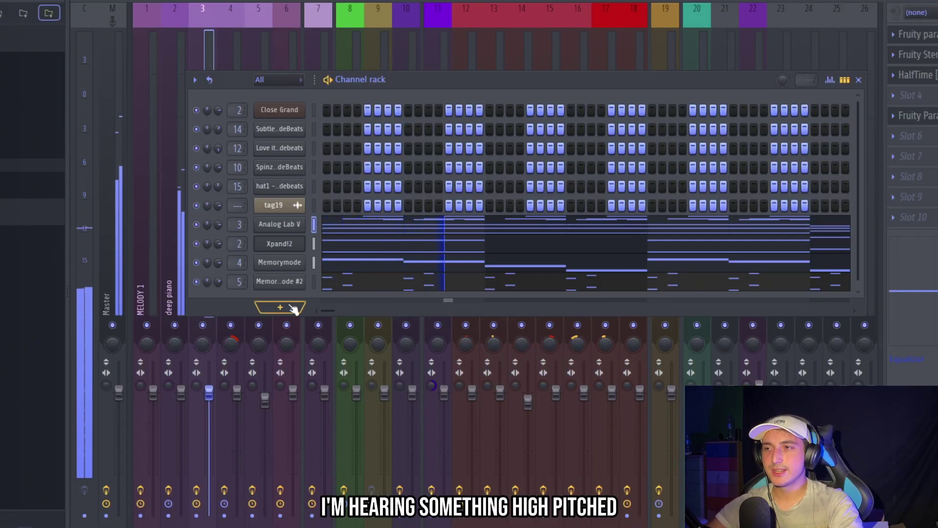
# Add another instrument channel for a high counter-melody and open its empty piano roll
pyautogui.click(291, 306)
pyautogui.click(231, 301)
pyautogui.press('space')
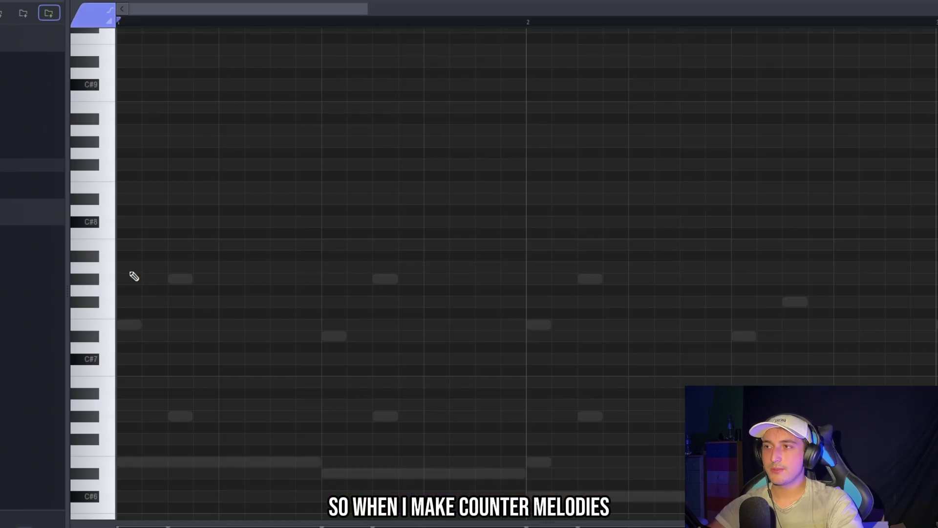
pyautogui.scroll(-3, 126, 230)
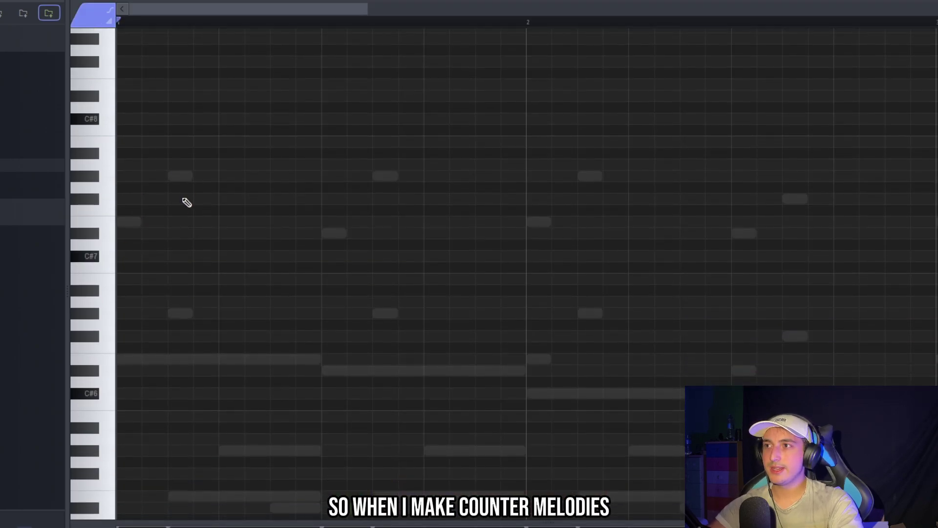
pyautogui.scroll(-4, 125, 224)
pyautogui.scroll(-2, 215, 357)
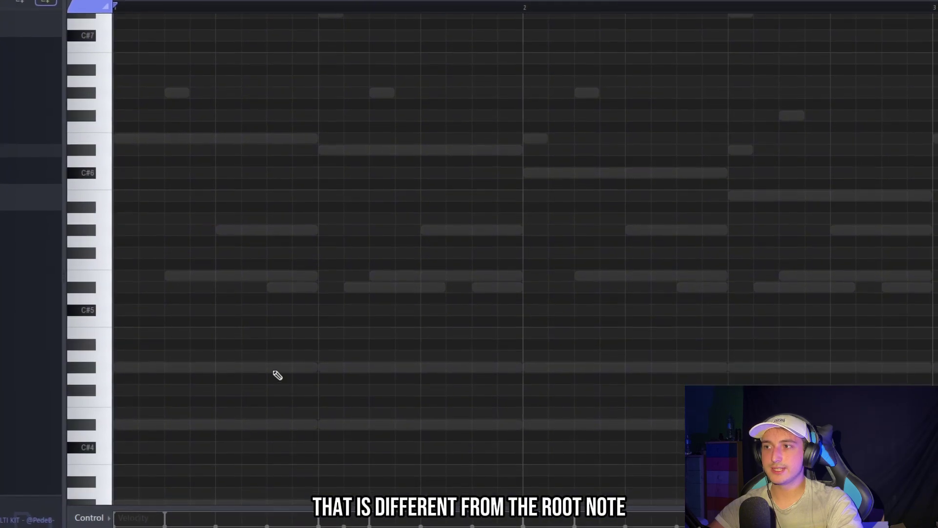
# Discard the trial D#4 and start a descending phrase two octaves above B5 and A#5, with short notes B7, A#7 and G#7
pyautogui.click(128, 439)
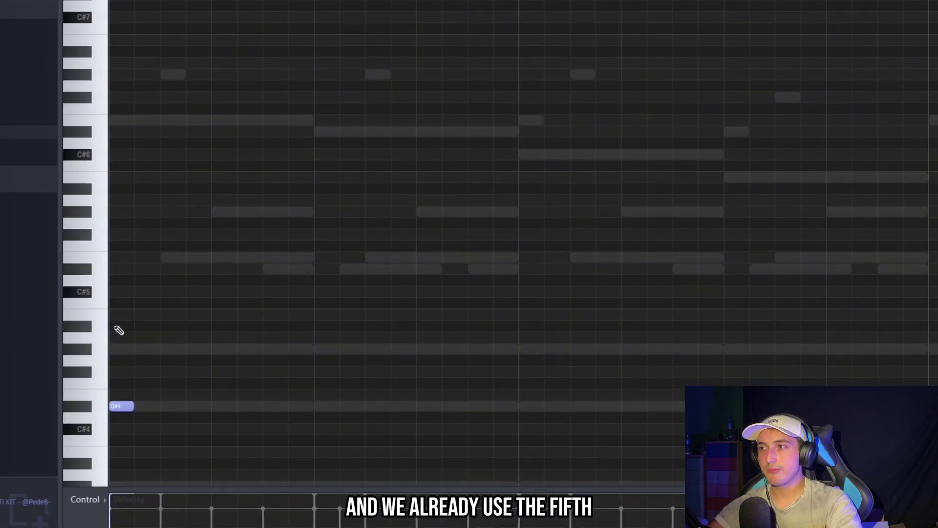
pyautogui.hotkey('ctrl', 'z')
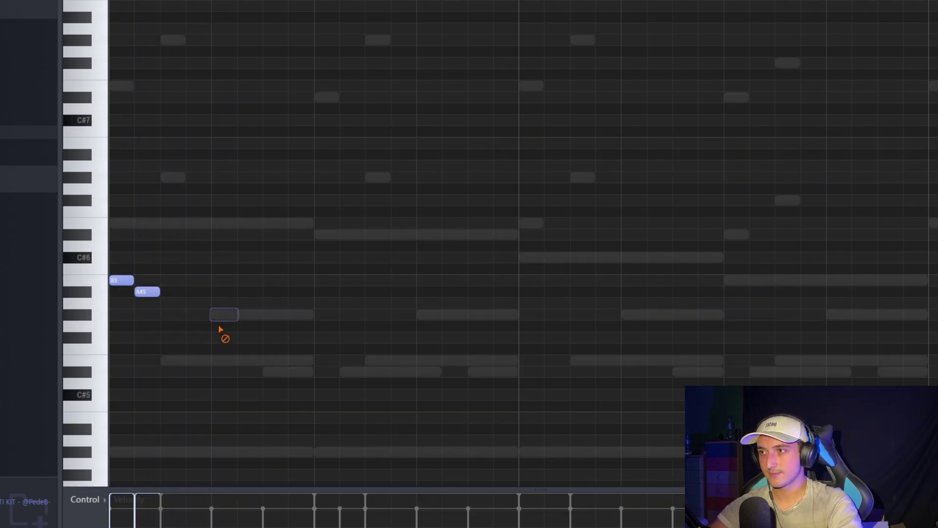
pyautogui.hotkey('ctrl', 'Up')
pyautogui.hotkey('ctrl', 'Up')
pyautogui.press('space')
pyautogui.scroll(3, 278, 384)
pyautogui.press('space')
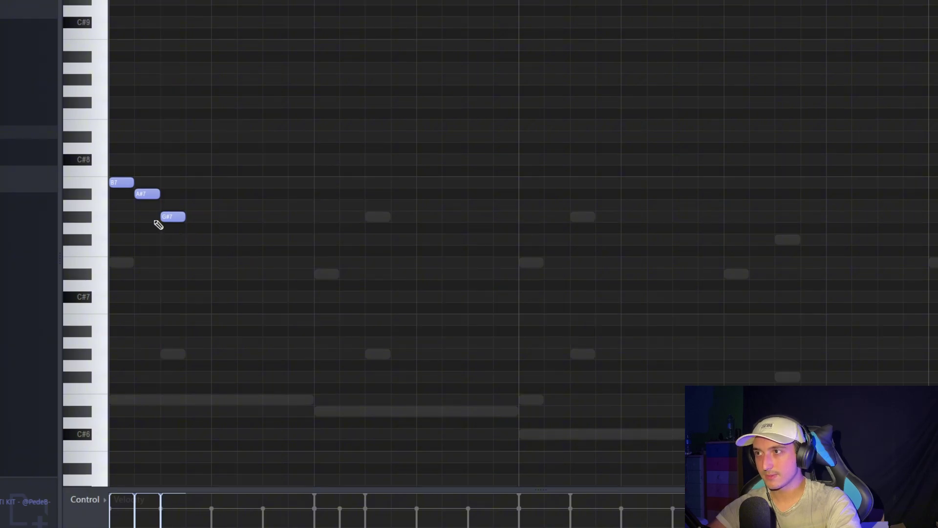
# Rework the opening into three fast B7–A#7–G#7 figures with A#7 overlapping B7
pyautogui.rightClick(164, 218)
pyautogui.scroll(3, 91, 234)
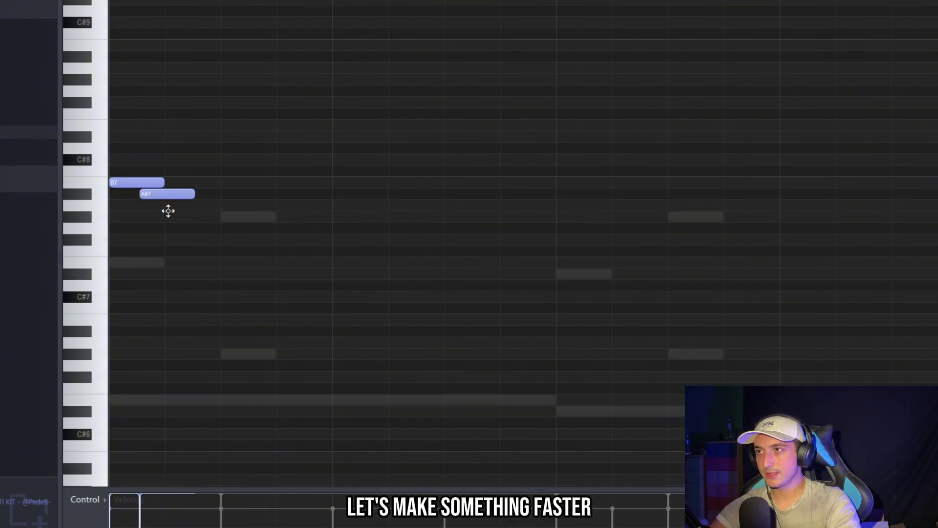
pyautogui.hotkey('ctrl', 'a')
pyautogui.press('space')
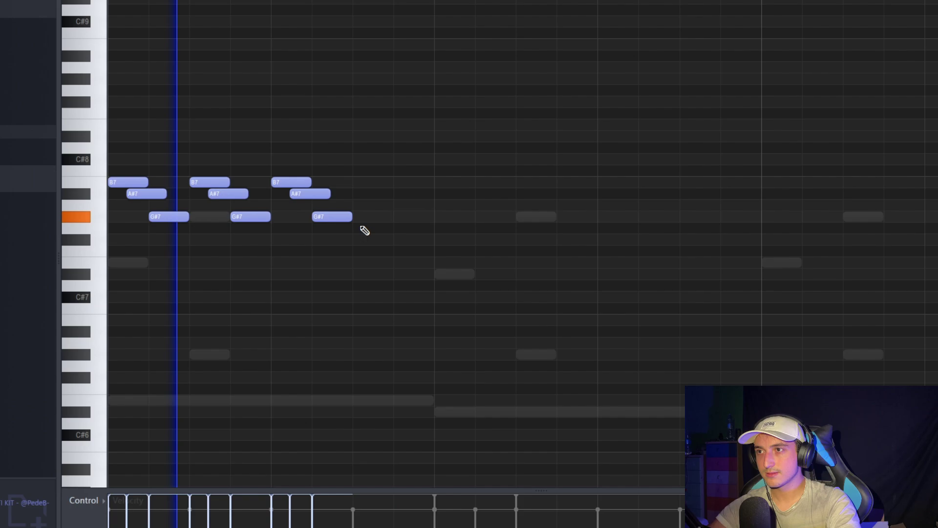
# Add a fourth G#7 at the end of the phrase and apply legato to all of its notes
pyautogui.click(365, 206)
pyautogui.rightClick(367, 206)
pyautogui.press('space')
pyautogui.press('space')
pyautogui.click(363, 215)
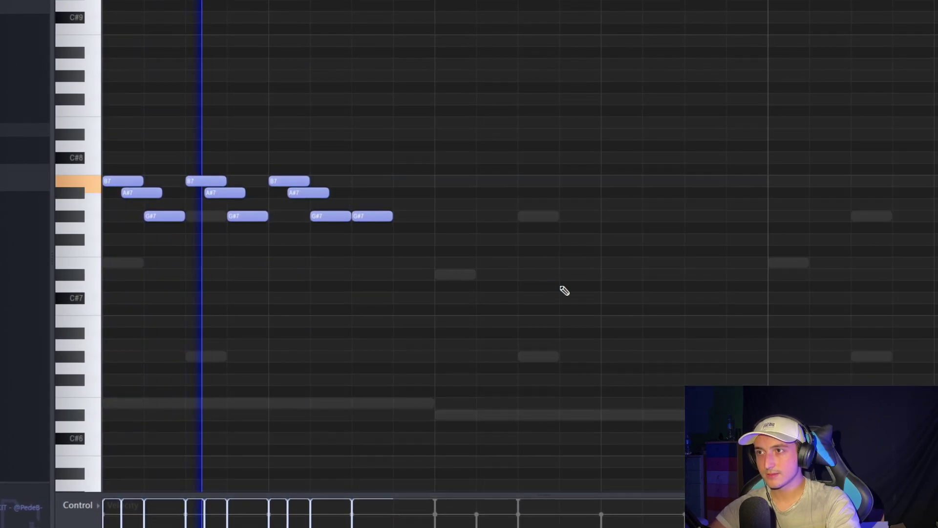
pyautogui.press('space')
pyautogui.hotkey('ctrl', 'a')
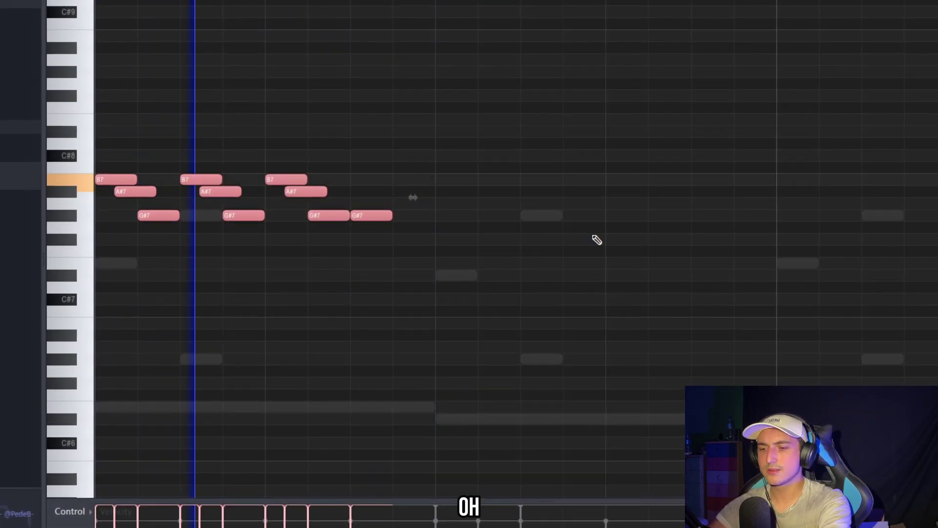
pyautogui.hotkey('ctrl', 'l')
pyautogui.press('space')
# Duplicate the half-bar phrase five times in a row from the middle of bar 1 onward
pyautogui.keyDown('ctrl'); pyautogui.click(901, 273); pyautogui.keyUp('ctrl')
pyautogui.moveTo(781, 214); pyautogui.dragTo(6, 140)
pyautogui.press('space')
pyautogui.scroll(-5, 561, 300)
pyautogui.hotkey('ctrl', 'b')
pyautogui.hotkey('ctrl', 'b')
pyautogui.hotkey('ctrl', 'b')
pyautogui.hotkey('ctrl', 'b')
pyautogui.hotkey('ctrl', 'b')
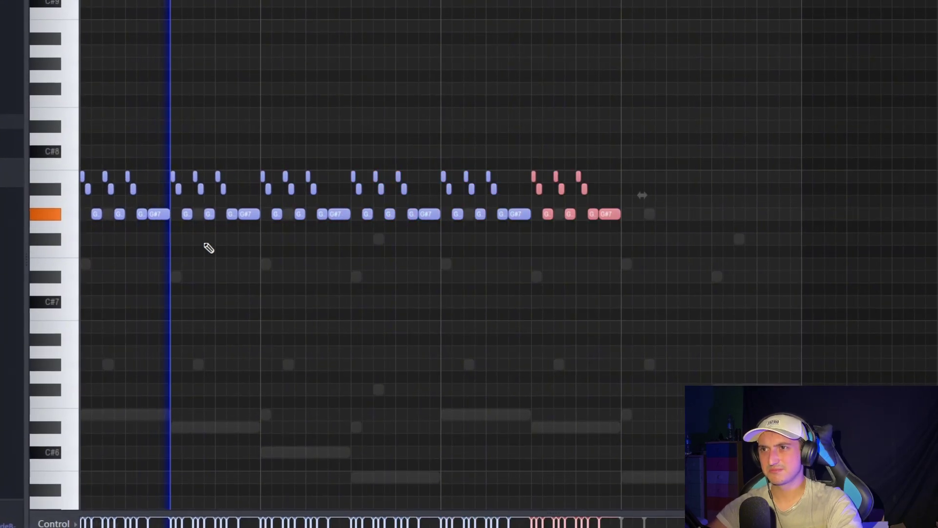
# Undo the last two phrase copies and duplicate the remaining two-bar block into bars 3 and 4
pyautogui.hotkey('ctrl', 'z')
pyautogui.hotkey('ctrl', 'z')
pyautogui.hotkey('ctrl', 'a')
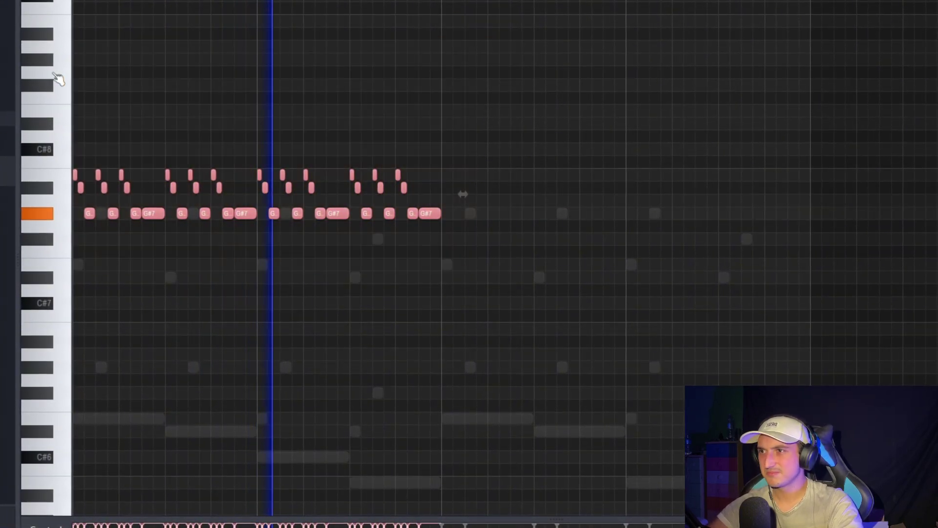
pyautogui.hotkey('ctrl', 'b')
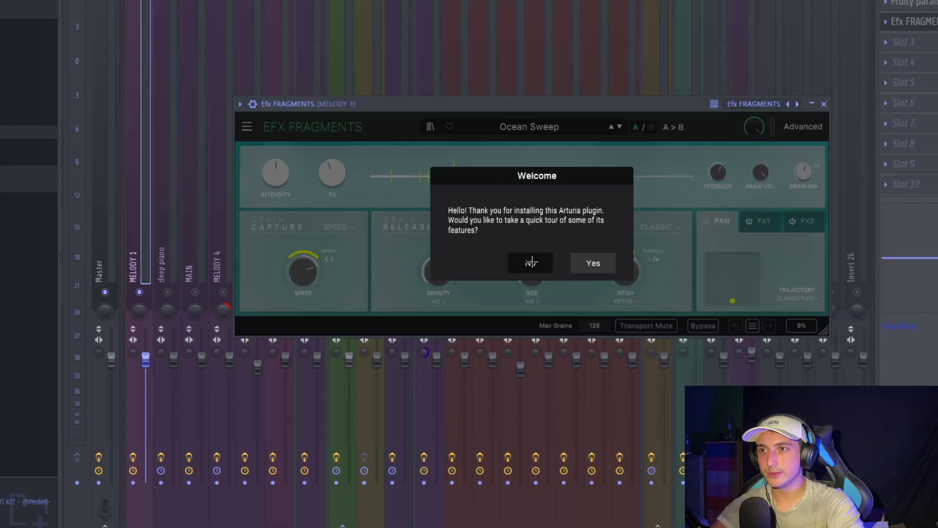
# Decline the Efx FRAGMENTS tour on MELODY 1 and step through its presets from Ocean Sweep past 1 Bar Glimmers
pyautogui.click(531, 262)
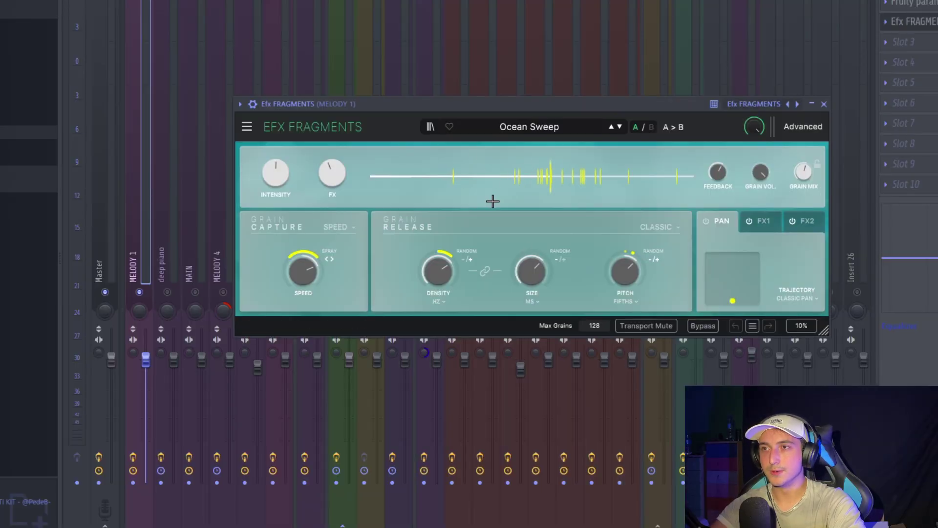
pyautogui.click(619, 127)
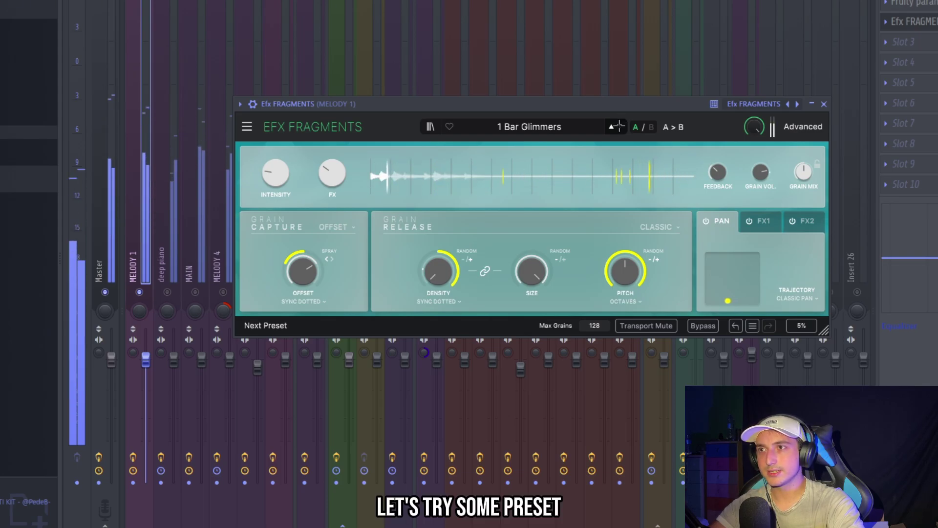
pyautogui.click(619, 127)
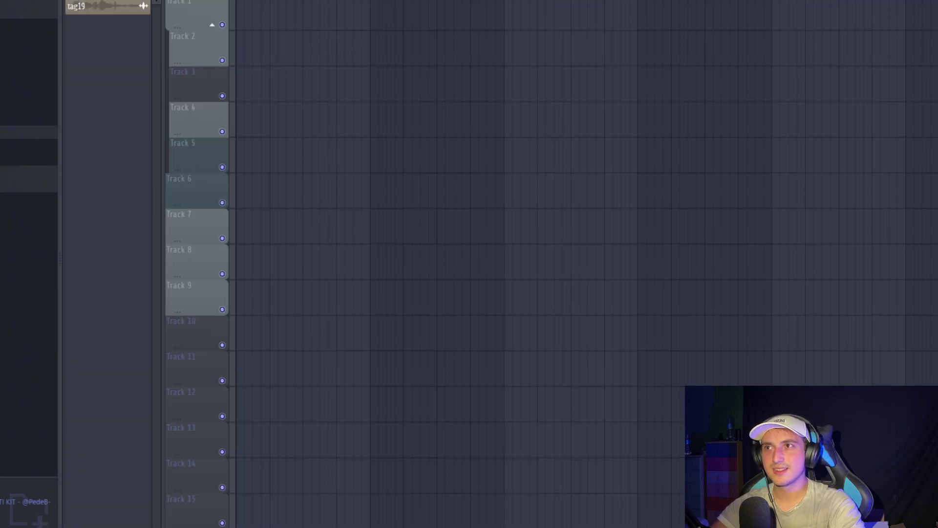
# Place Pattern 1 at the start of Track 1 in the playlist and consolidate it to audio
pyautogui.click(212, 149)
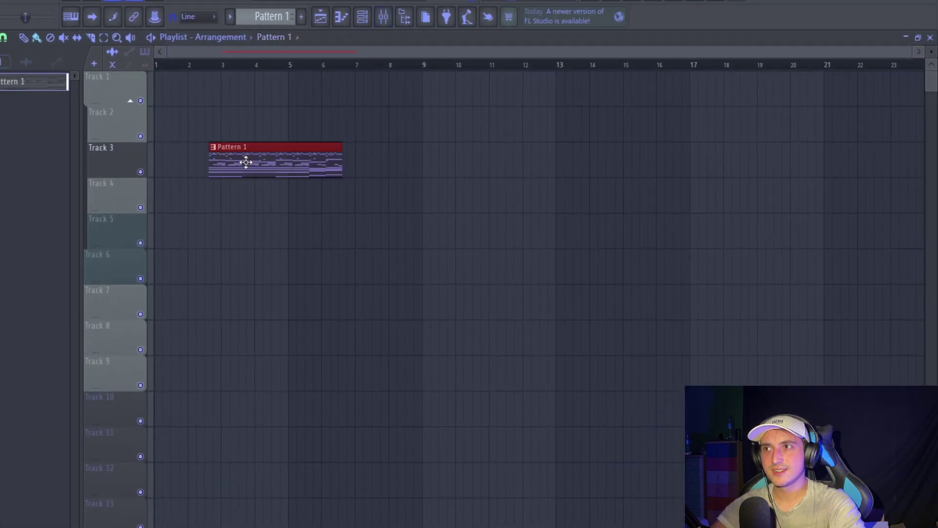
pyautogui.moveTo(246, 161); pyautogui.dragTo(192, 90)
pyautogui.moveTo(296, 173); pyautogui.dragTo(210, 83)
pyautogui.hotkey('ctrl', 'alt', 'c')
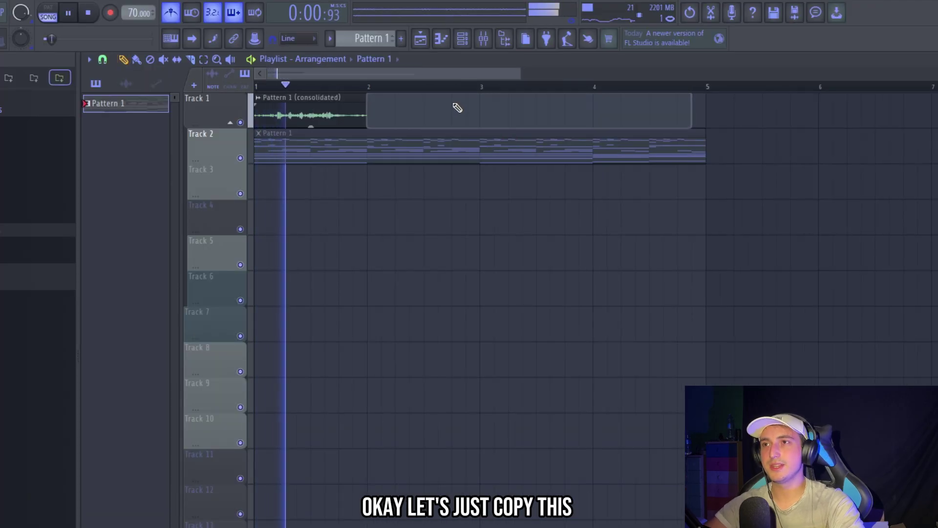
# Duplicate the consolidated Pattern 1 clip three times on Track 1 to fill bars 2 to 4 and play it
pyautogui.hotkey('ctrl', 'b')
pyautogui.hotkey('ctrl', 'b')
pyautogui.hotkey('ctrl', 'b')
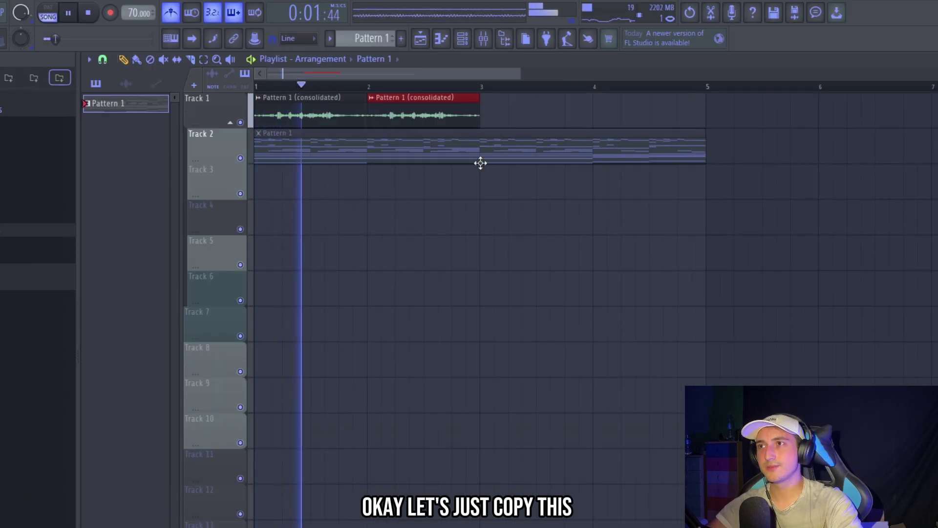
pyautogui.press('space')
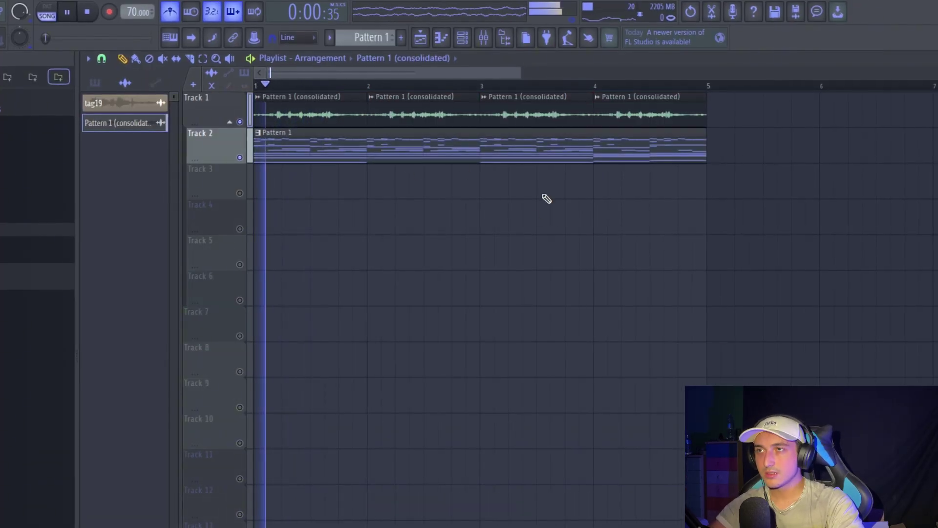
# Route the consolidated Pattern 1 audio channel to mixer track 6 and select the deep piano mixer track
pyautogui.click(483, 39)
pyautogui.click(461, 39)
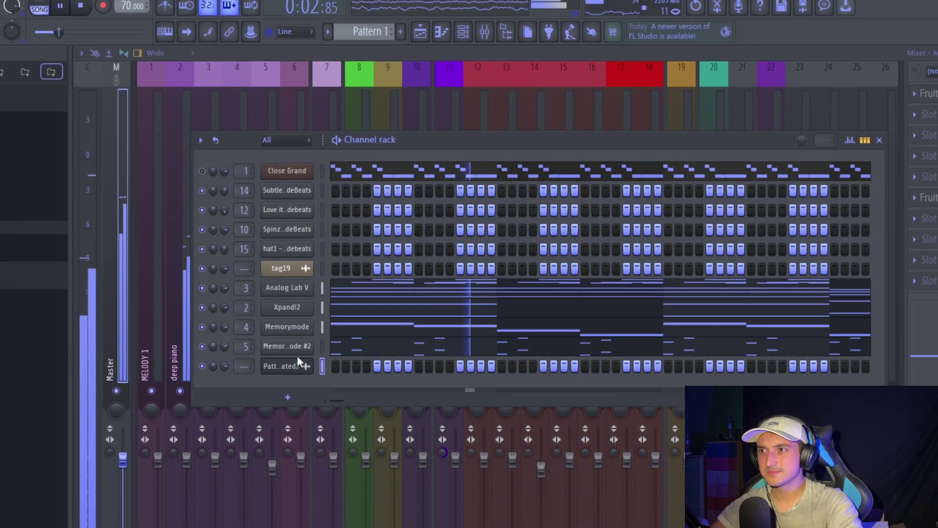
pyautogui.moveTo(243, 366); pyautogui.dragTo(243, 348)
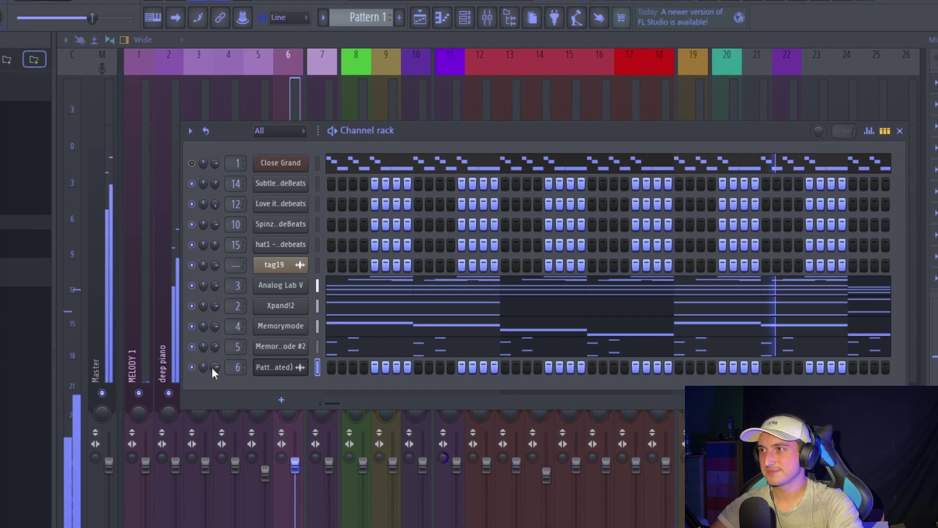
pyautogui.click(163, 341)
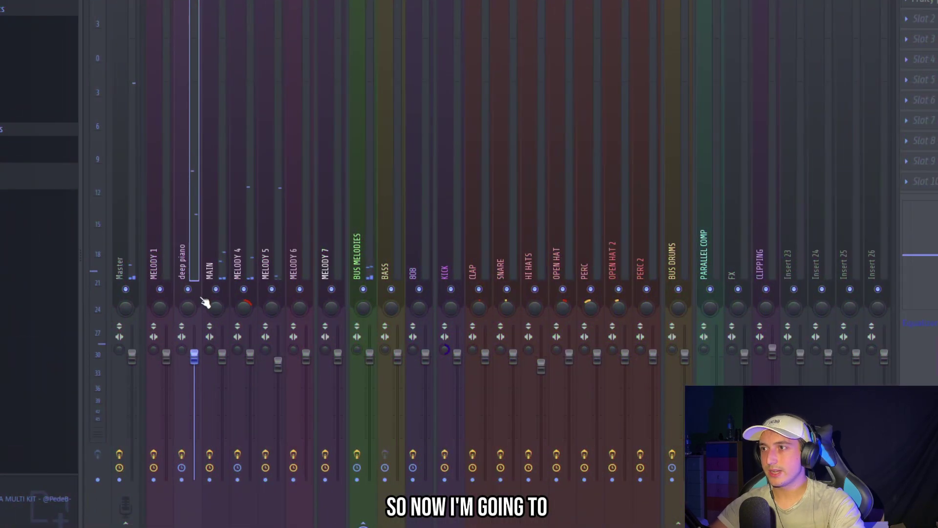
# Split Pattern 1 by channel so each instrument has its own pattern for the playlist arrangement
pyautogui.rightClick(161, 394)
pyautogui.click(194, 228)
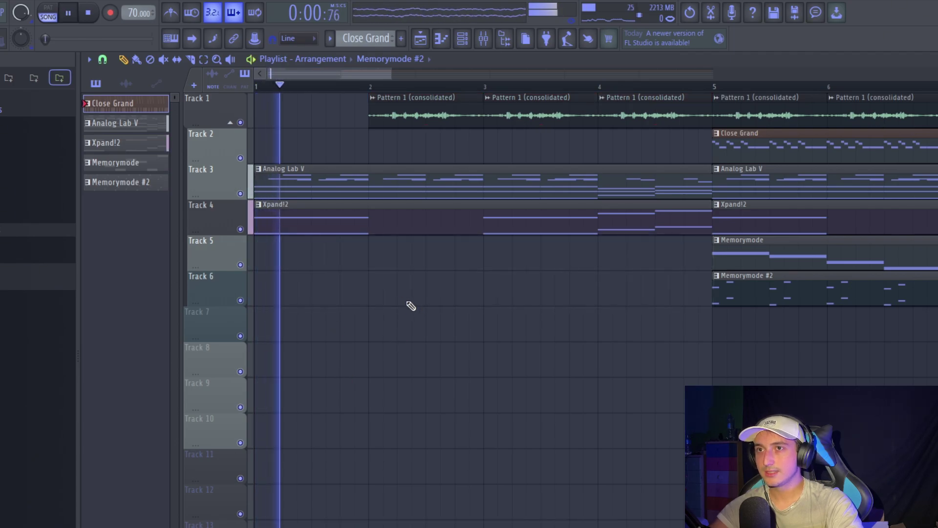
# Try removing the Memorymode #2 clip at bar 9 on Track 6, and undo the removal
pyautogui.scroll(-3, 411, 306)
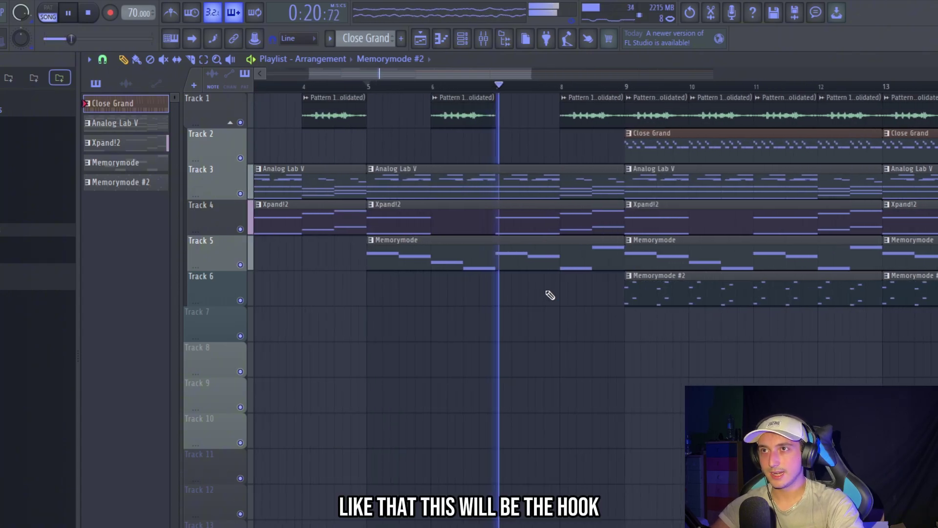
pyautogui.scroll(-2, 548, 96)
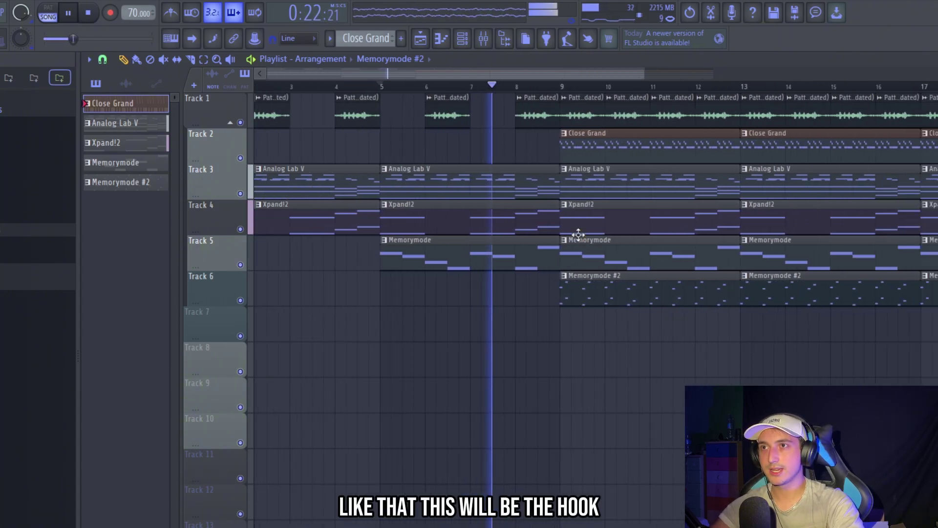
pyautogui.scroll(2, 575, 237)
pyautogui.rightClick(625, 291)
pyautogui.scroll(-3, 635, 293)
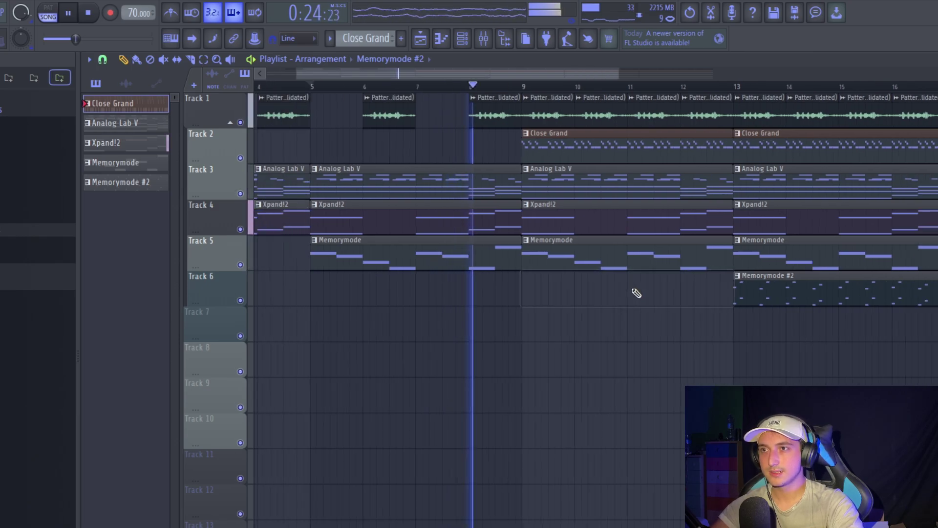
pyautogui.scroll(2, 644, 288)
pyautogui.hotkey('ctrl', 'z')
# Delete the Close Grand clip at bar 9 and thin Track 1's audio clips in bars 9 to 12 to bars 9 and 11
pyautogui.rightClick(567, 137)
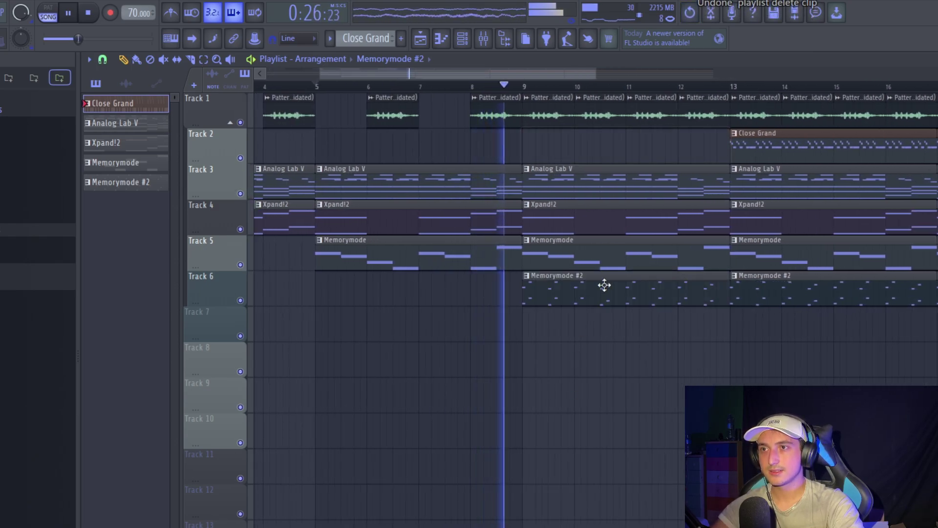
pyautogui.rightClick(548, 125)
pyautogui.click(671, 178)
pyautogui.rightClick(699, 113)
pyautogui.rightClick(649, 113)
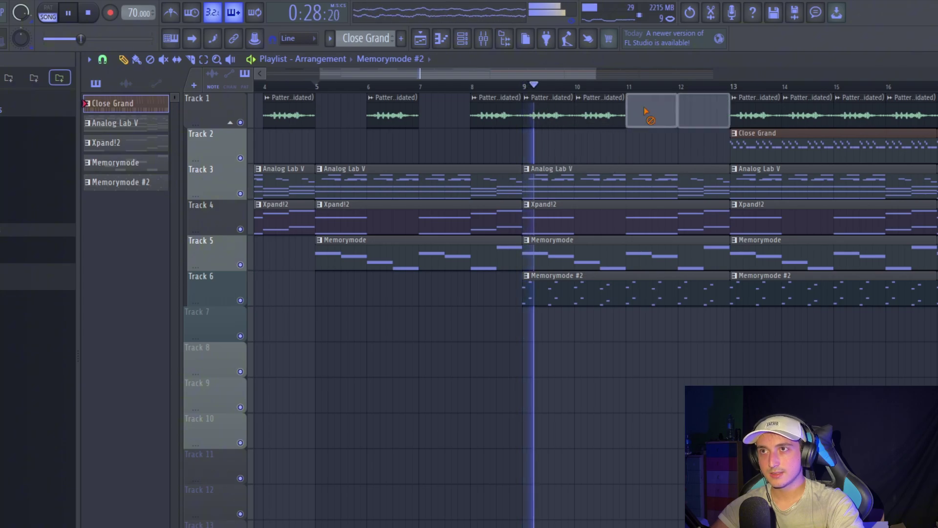
pyautogui.rightClick(599, 113)
pyautogui.rightClick(549, 114)
pyautogui.scroll(-3, 735, 247)
pyautogui.hotkey('ctrl', 'z')
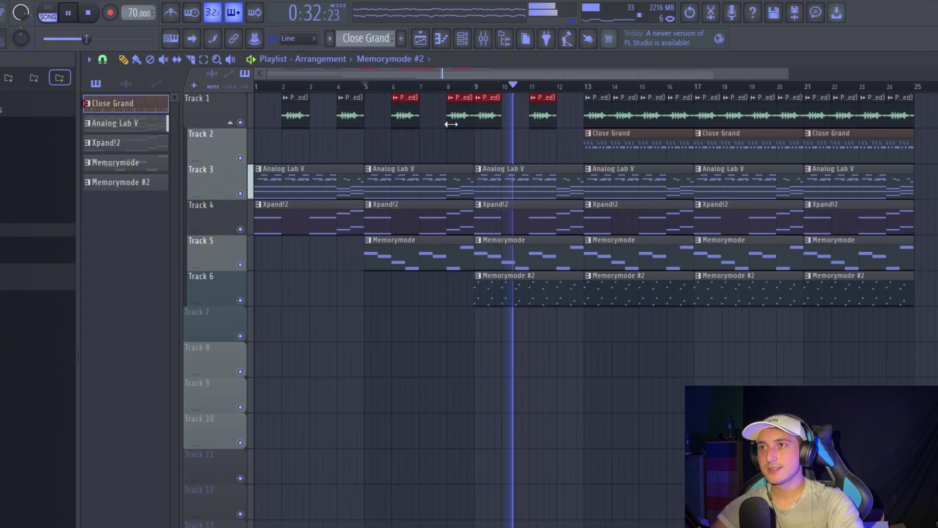
# Clear the Memorymode, Memorymode #2 and Track 1 audio clips from bars 13 to 16 and play the arrangement
pyautogui.scroll(4, 531, 207)
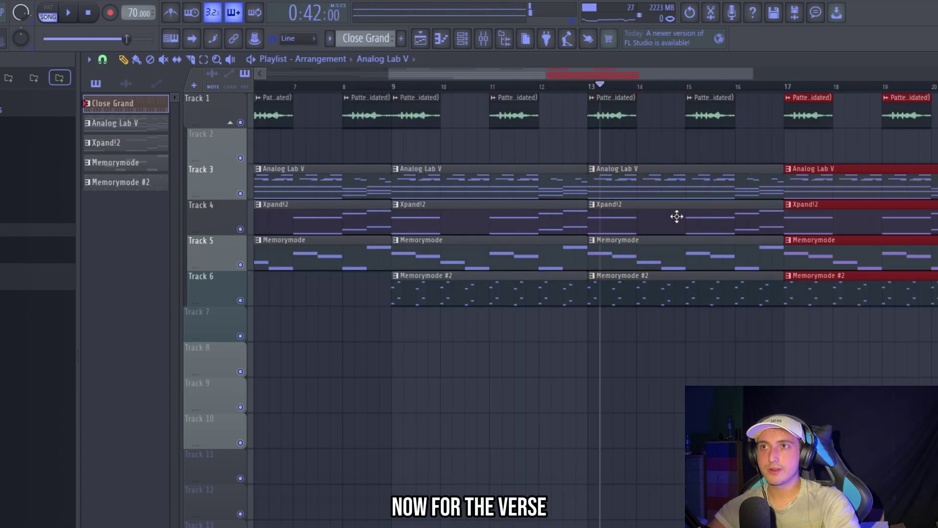
pyautogui.scroll(-2, 676, 216)
pyautogui.scroll(2, 595, 273)
pyautogui.rightClick(593, 259)
pyautogui.rightClick(589, 290)
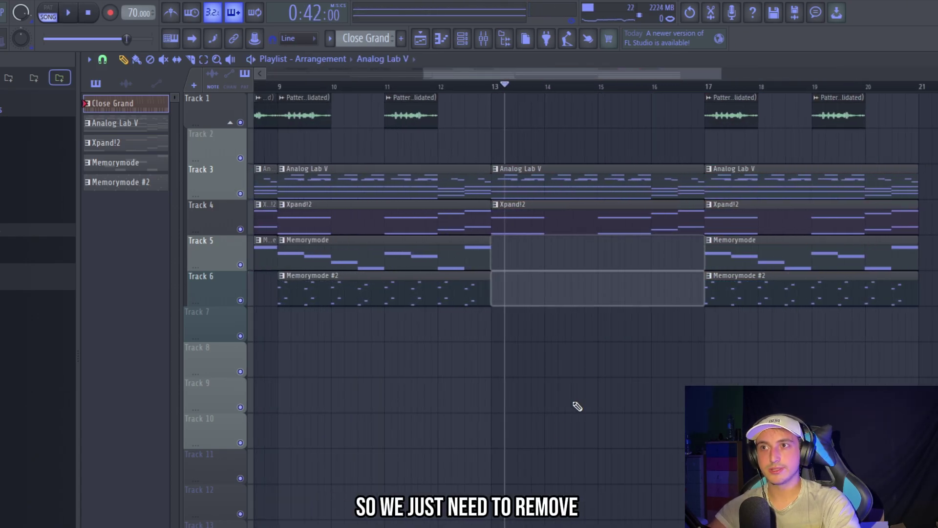
pyautogui.press('space')
pyautogui.scroll(-4, 685, 294)
pyautogui.scroll(4, 681, 298)
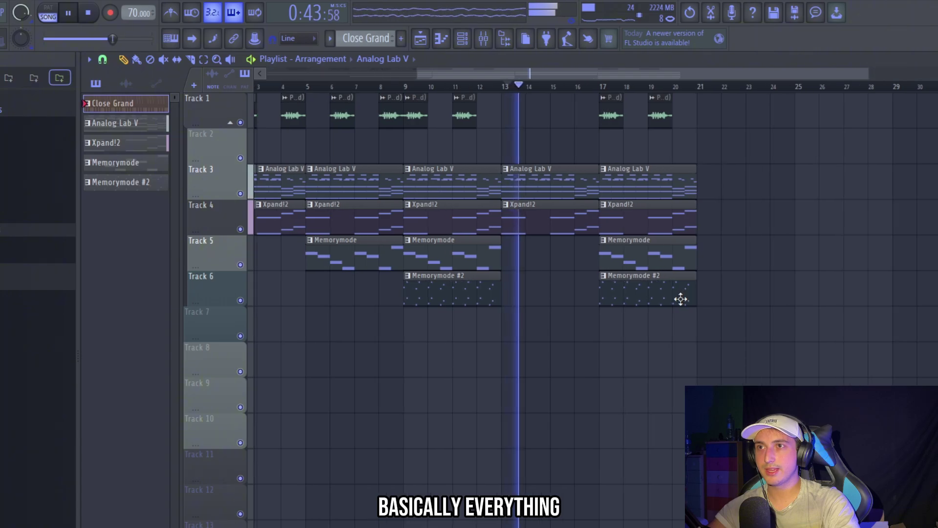
# Try removing the Memorymode and Memorymode #2 clips at bar 17, and undo the removal
pyautogui.scroll(-2, 523, 271)
pyautogui.rightClick(550, 259)
pyautogui.rightClick(544, 287)
pyautogui.hotkey('ctrl', 'z')
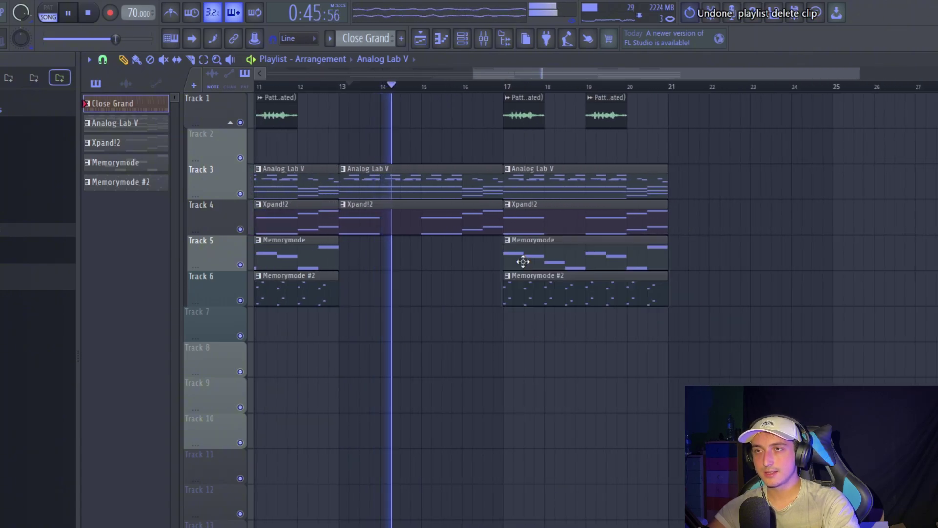
# Delete the Memorymode clip and the Track 1 audio clips from bars 17 to 20
pyautogui.rightClick(524, 260)
pyautogui.rightClick(523, 114)
pyautogui.scroll(-2, 725, 326)
# Select every clip in the playlist, stop playback and consolidate the whole arrangement to one audio clip
pyautogui.hotkey('ctrl', 'a')
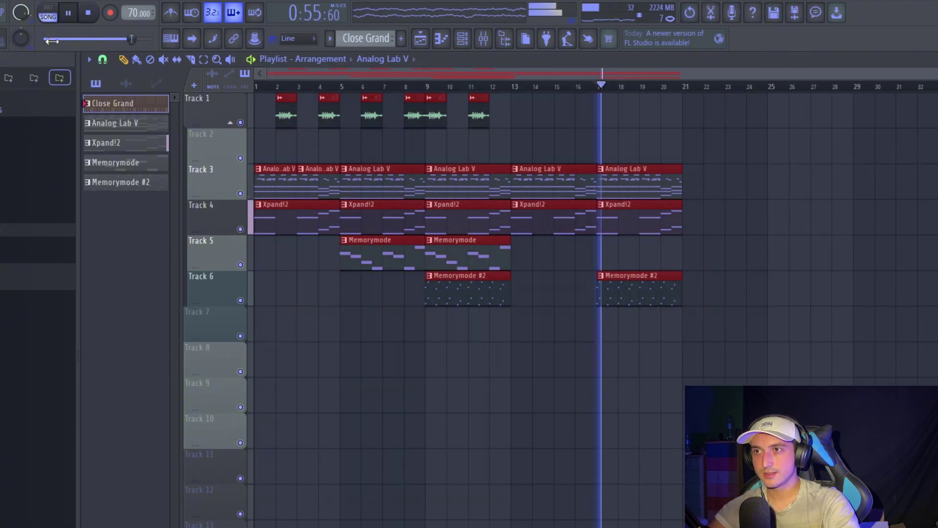
pyautogui.press('space')
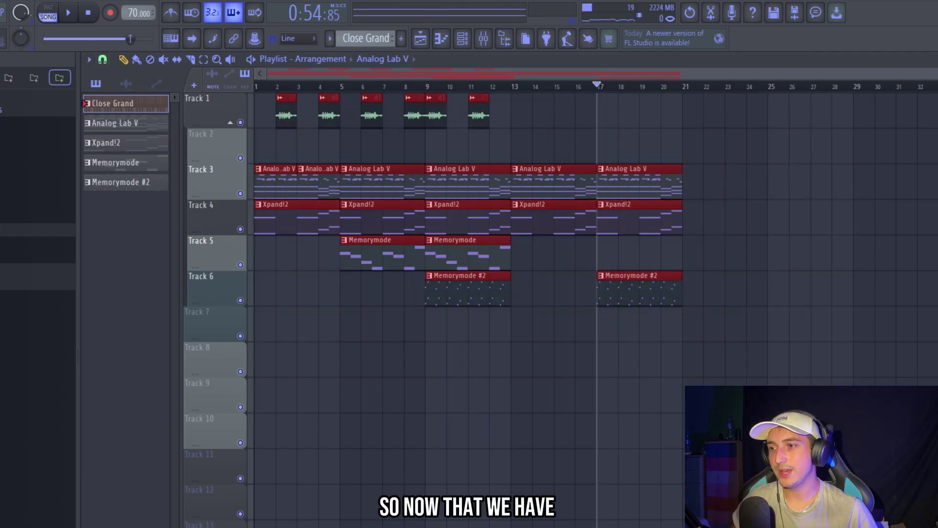
pyautogui.hotkey('ctrl', 'alt', 'c')
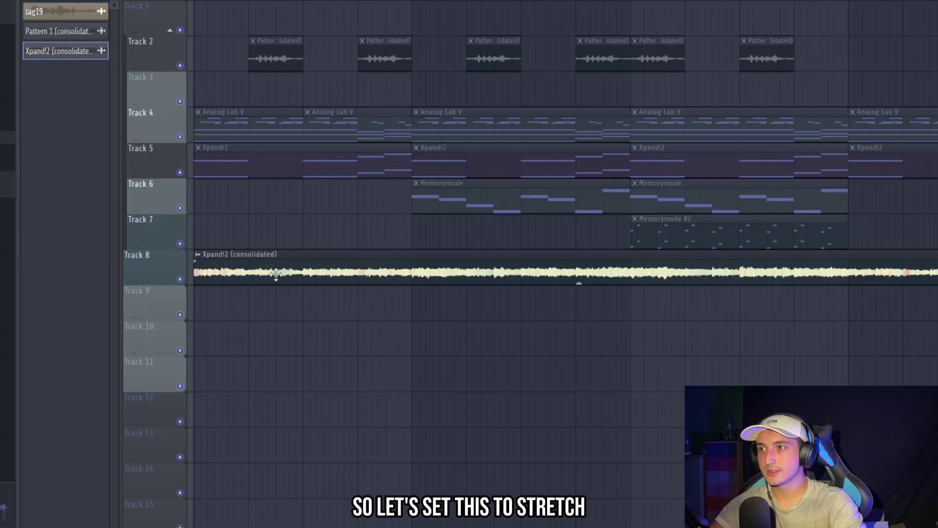
# Set the consolidated Xpand!2 clip's time-stretching mode to Stretch and lengthen it to 150%
pyautogui.doubleClick(308, 264)
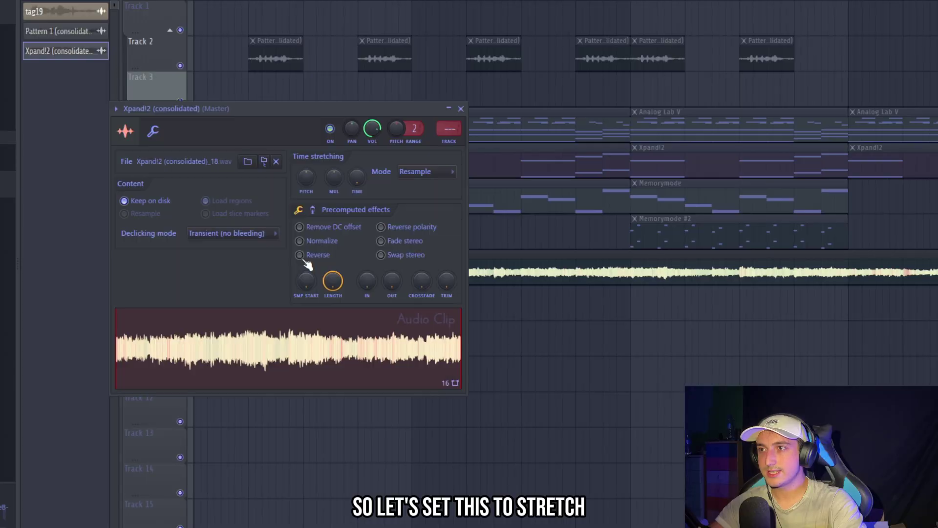
pyautogui.click(412, 176)
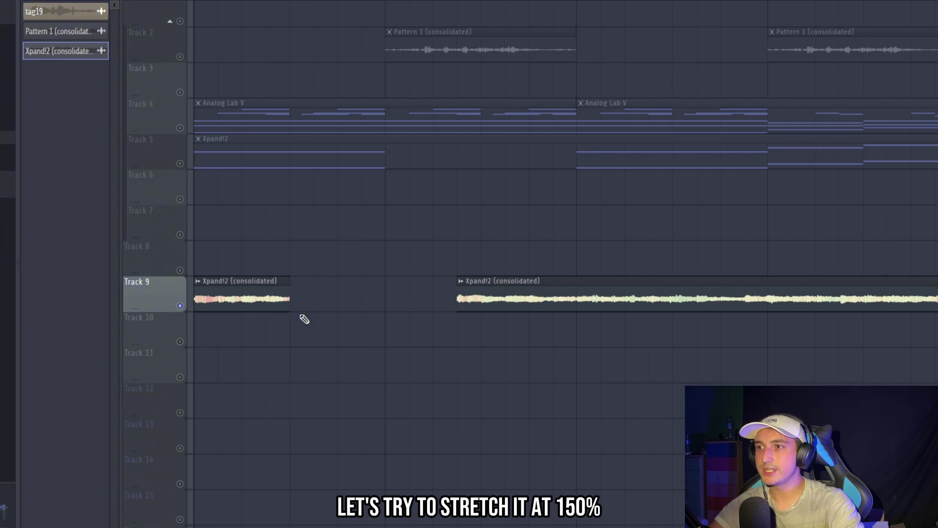
pyautogui.press('space')
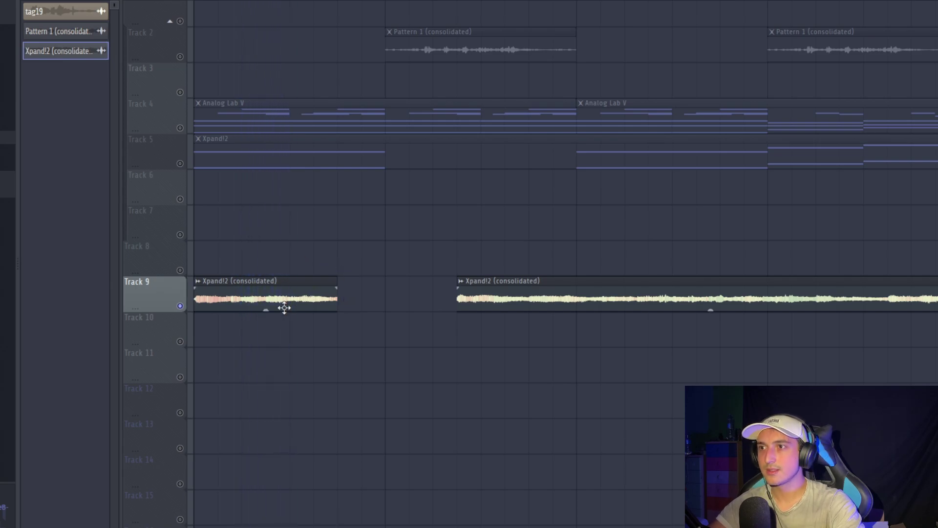
# Trim the first stretched slice on Track 9 to half a bar and duplicate it directly behind itself
pyautogui.rightClick(326, 297)
pyautogui.press('space')
pyautogui.moveTo(352, 294); pyautogui.dragTo(303, 303)
pyautogui.moveTo(372, 339); pyautogui.dragTo(272, 293)
pyautogui.hotkey('ctrl', 'b')
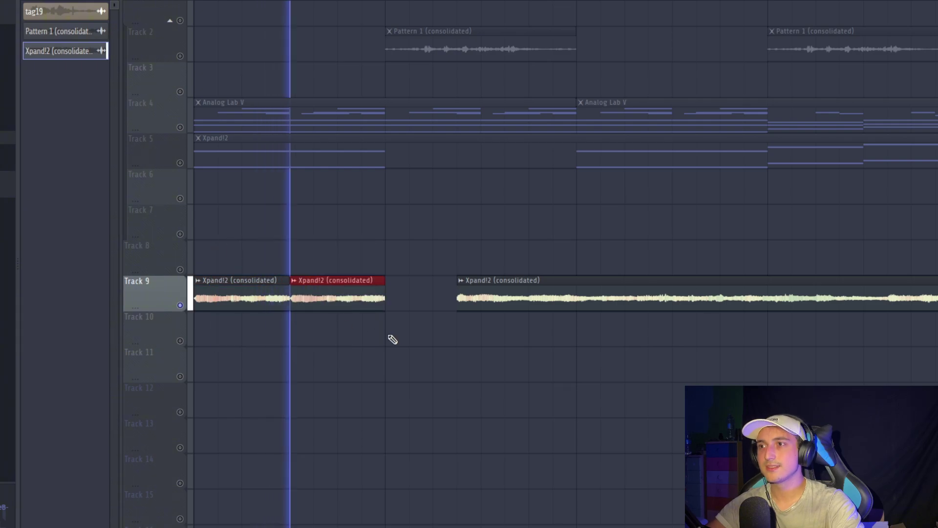
# Move the longer Track 9 slice to the start of bar 2 and raise the audio clip's time-stretching pitch
pyautogui.moveTo(507, 306); pyautogui.dragTo(423, 296)
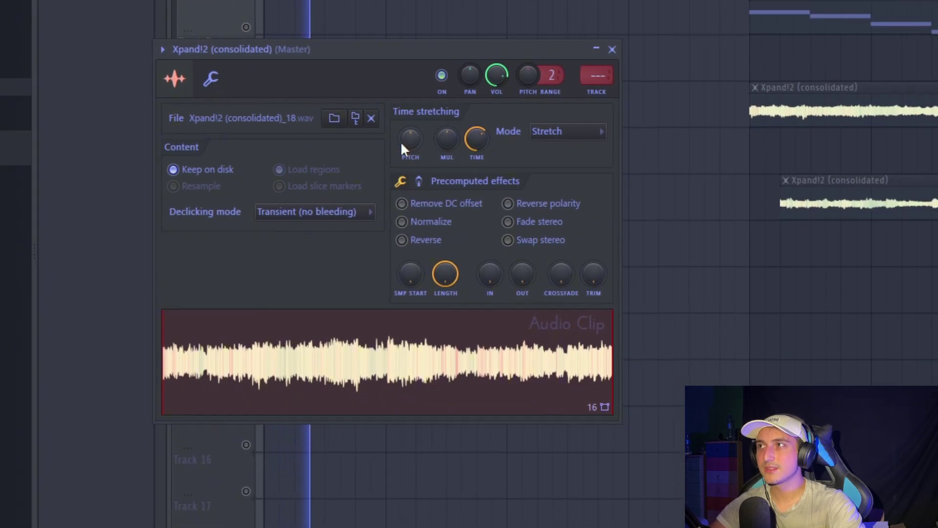
pyautogui.moveTo(409, 140); pyautogui.dragTo(409, 129)
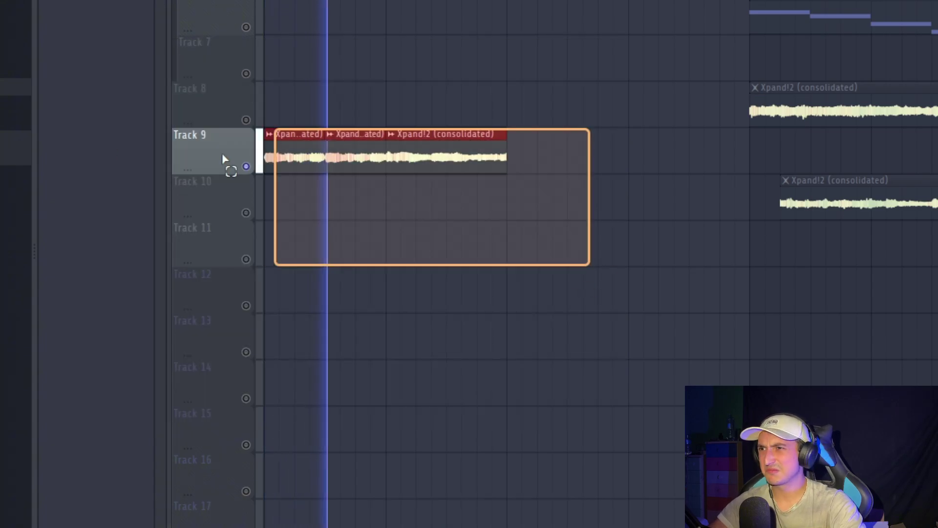
# Select the three slices in bars 1 and 2 on Track 9 and duplicate them into bars 3 and 4
pyautogui.moveTo(223, 157); pyautogui.dragTo(222, 152)
pyautogui.rightClick(604, 229)
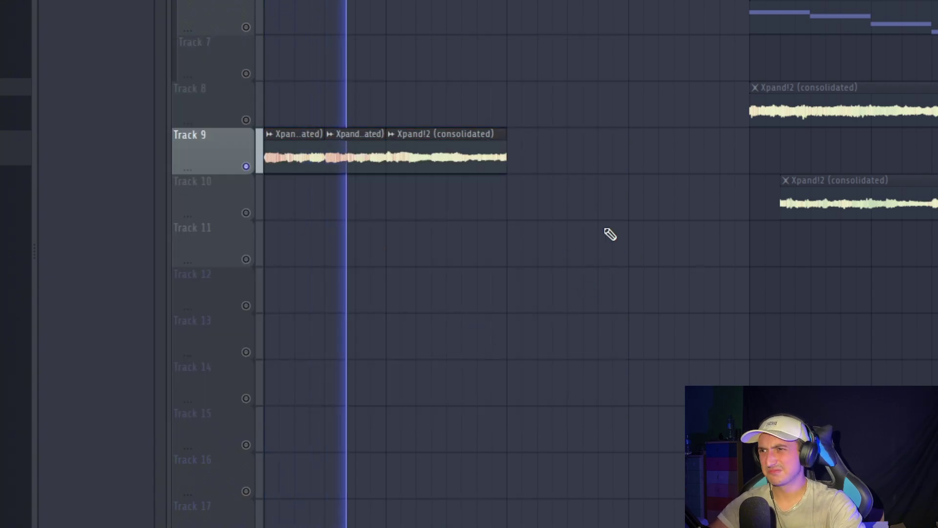
pyautogui.moveTo(629, 299); pyautogui.dragTo(230, 130)
pyautogui.rightClick(493, 255)
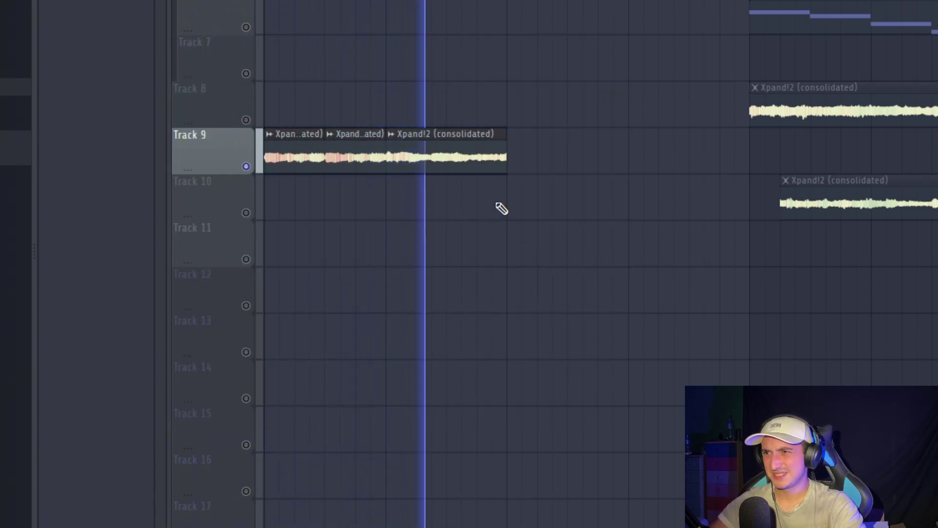
pyautogui.moveTo(573, 220); pyautogui.dragTo(228, 148)
pyautogui.hotkey('ctrl', 'b')
pyautogui.keyDown('ctrl'); pyautogui.click(542, 256); pyautogui.keyUp('ctrl')
pyautogui.scroll(-2, 557, 288)
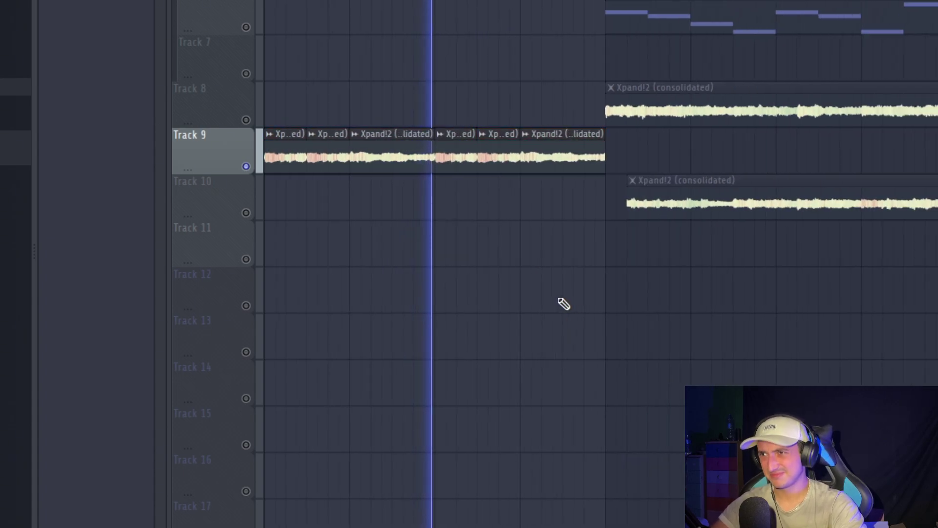
# Listen to the four-bar chop on Track 9 and examine how it lines up with the consolidated clips from bar 5 onward
pyautogui.scroll(3, 469, 234)
pyautogui.scroll(-3, 508, 263)
pyautogui.scroll(1, 544, 291)
pyautogui.scroll(4, 562, 244)
pyautogui.scroll(-4, 568, 293)
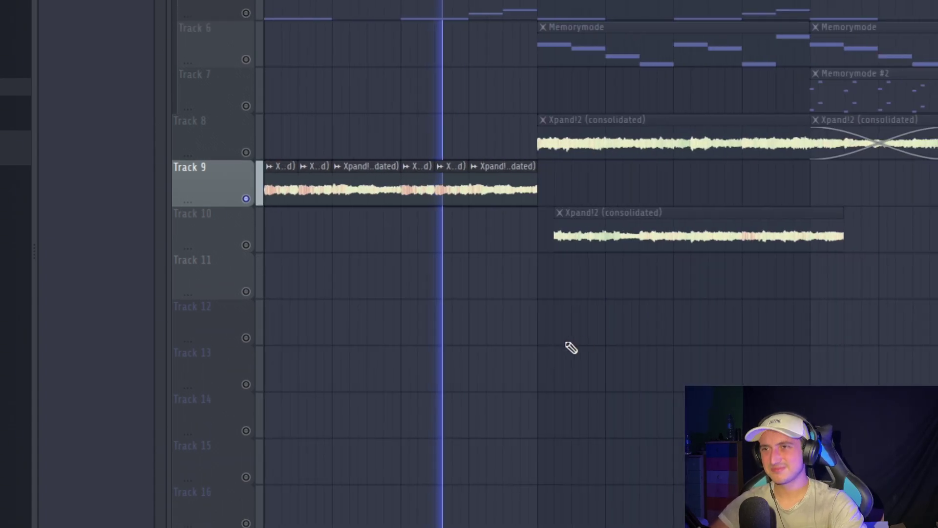
pyautogui.scroll(3, 609, 297)
pyautogui.scroll(-2, 602, 308)
pyautogui.scroll(2, 551, 250)
pyautogui.scroll(-4, 562, 230)
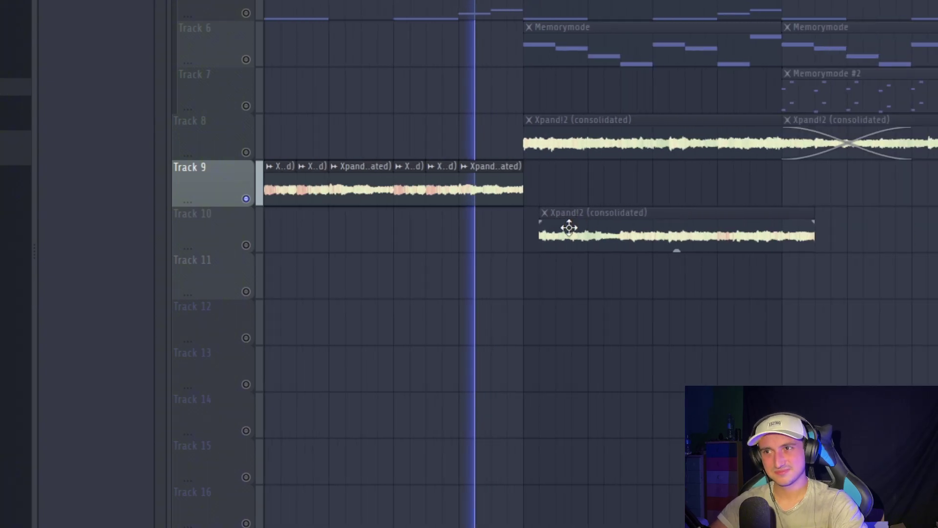
pyautogui.scroll(1, 489, 264)
pyautogui.scroll(3, 586, 313)
pyautogui.scroll(-2, 849, 312)
pyautogui.scroll(-1, 840, 316)
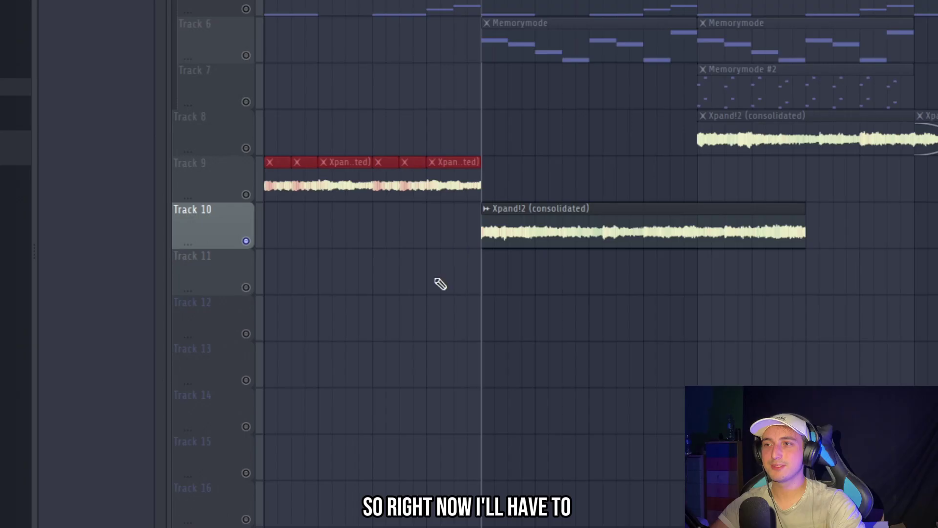
# Chop the consolidated clip on Track 10 from bar 5 into two half-bar slices and a one-bar slice
pyautogui.scroll(-1, 408, 183)
pyautogui.moveTo(476, 154); pyautogui.dragTo(219, 199)
pyautogui.scroll(-2, 635, 274)
pyautogui.moveTo(935, 322); pyautogui.dragTo(509, 154)
pyautogui.scroll(5, 314, 240)
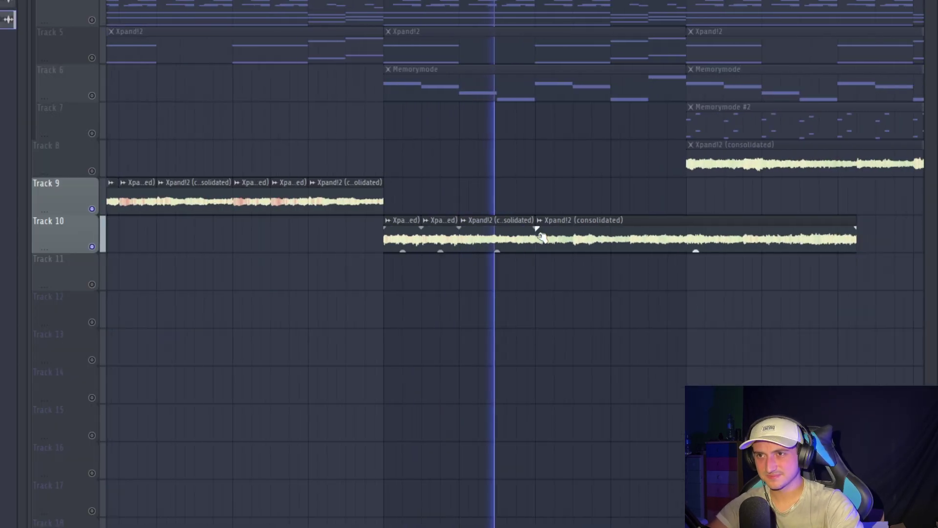
# Clear bars 7 and 8 on Track 10 and duplicate the three slices from bars 5 and 6 into them
pyautogui.press('Delete')
pyautogui.moveTo(576, 215); pyautogui.dragTo(404, 255)
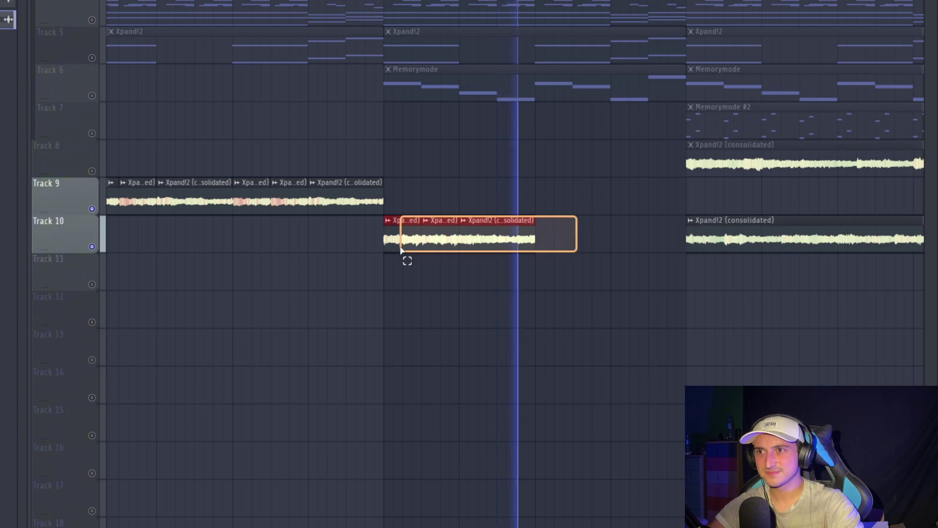
pyautogui.hotkey('ctrl', 'b')
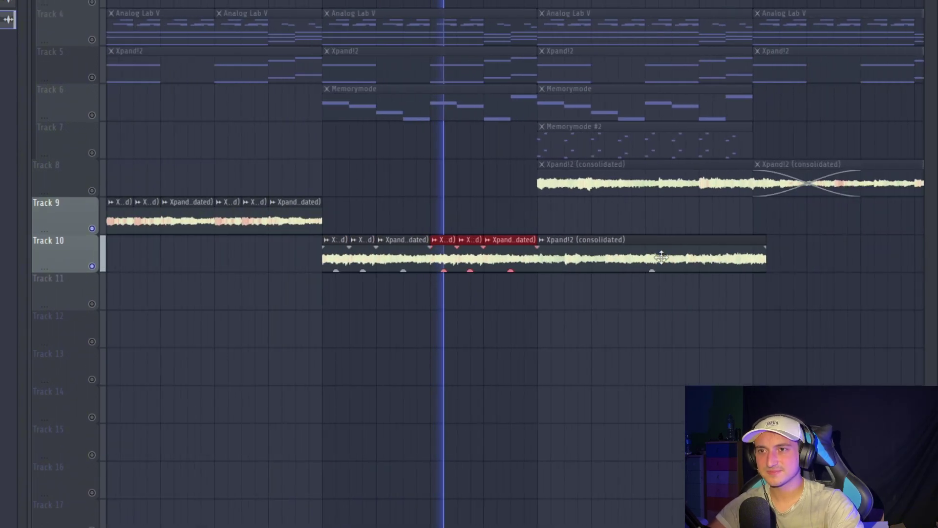
pyautogui.moveTo(660, 256); pyautogui.dragTo(706, 357)
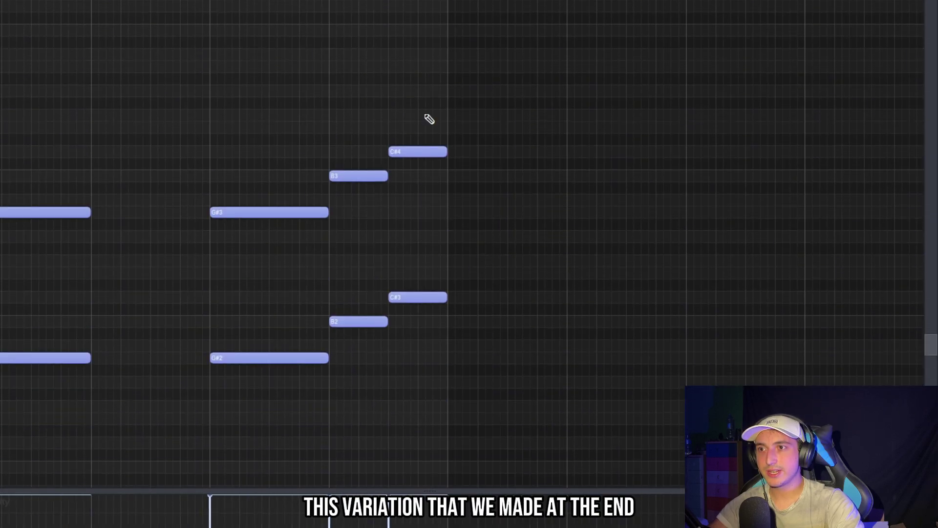
# Fill bar 8 on Track 10 with two half-bar slices of the consolidated clip taken from Track 12
pyautogui.moveTo(540, 386); pyautogui.dragTo(377, 63)
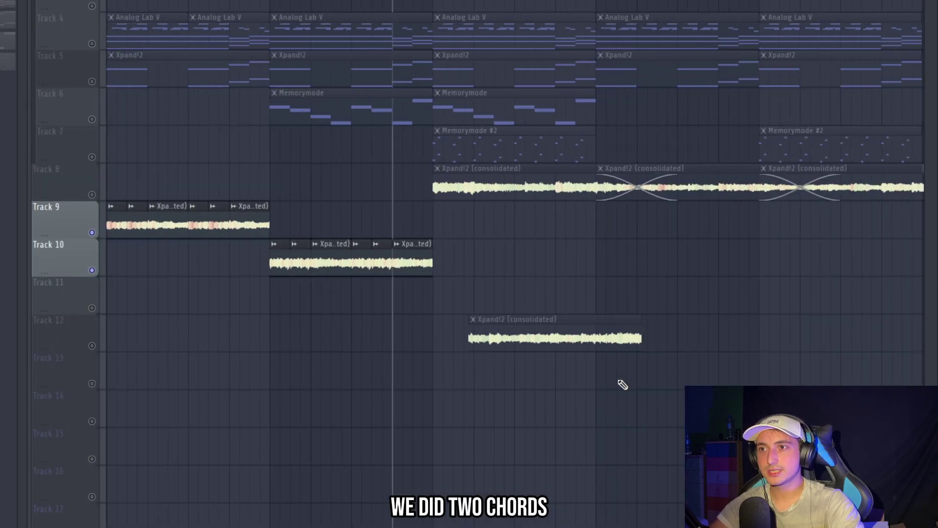
pyautogui.moveTo(540, 332); pyautogui.dragTo(371, 333)
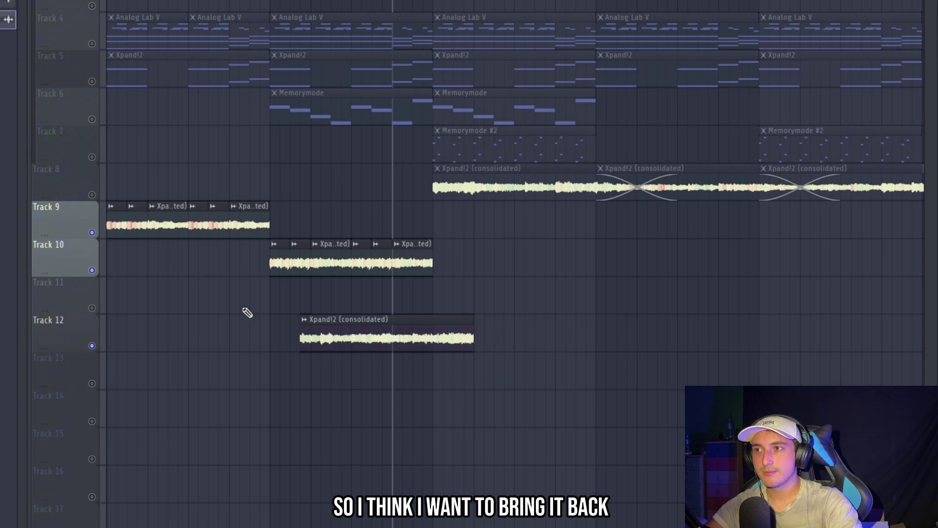
pyautogui.click(205, 209)
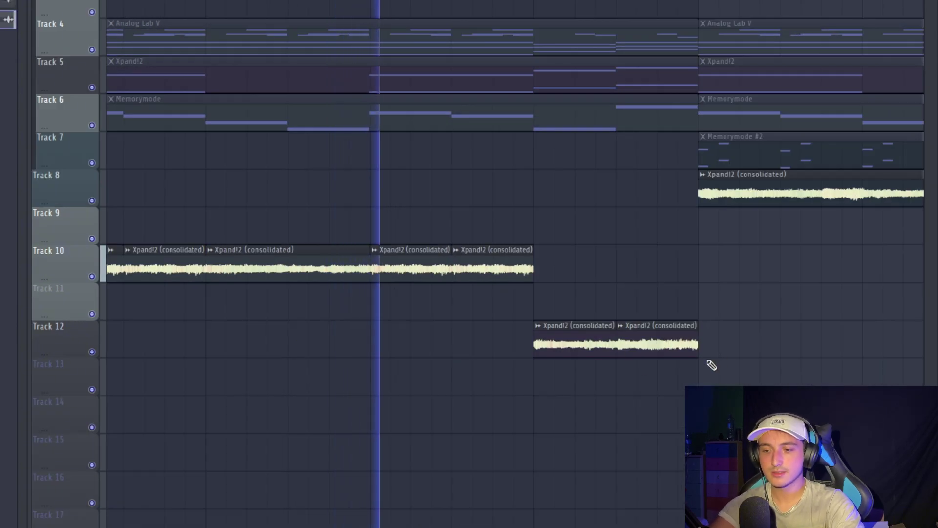
pyautogui.moveTo(565, 339); pyautogui.dragTo(567, 258)
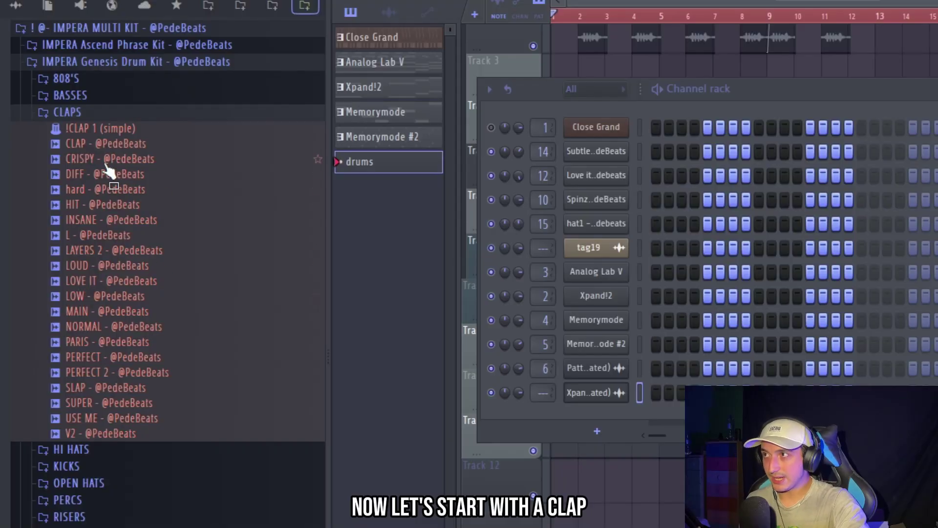
# Audition the L, MAIN and USE ME claps and load USE ME in place of the Love it sample
pyautogui.click(116, 236)
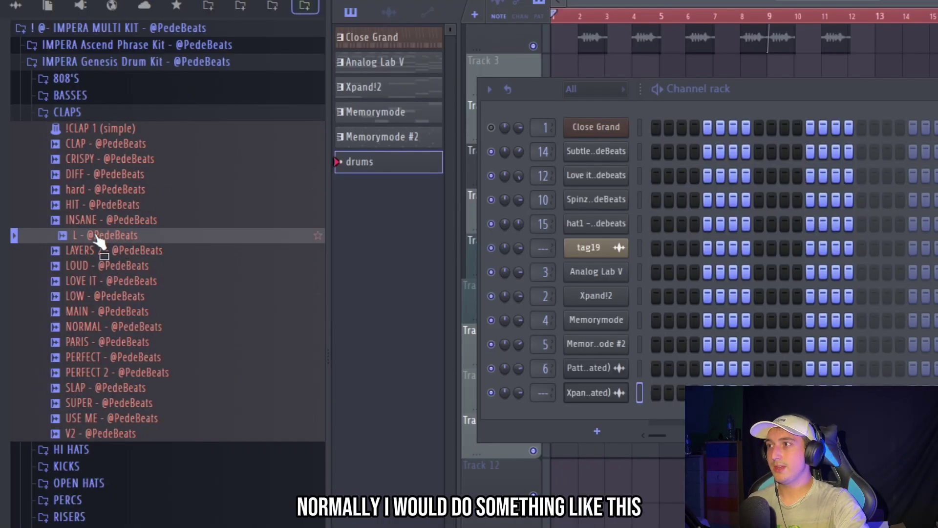
pyautogui.click(105, 312)
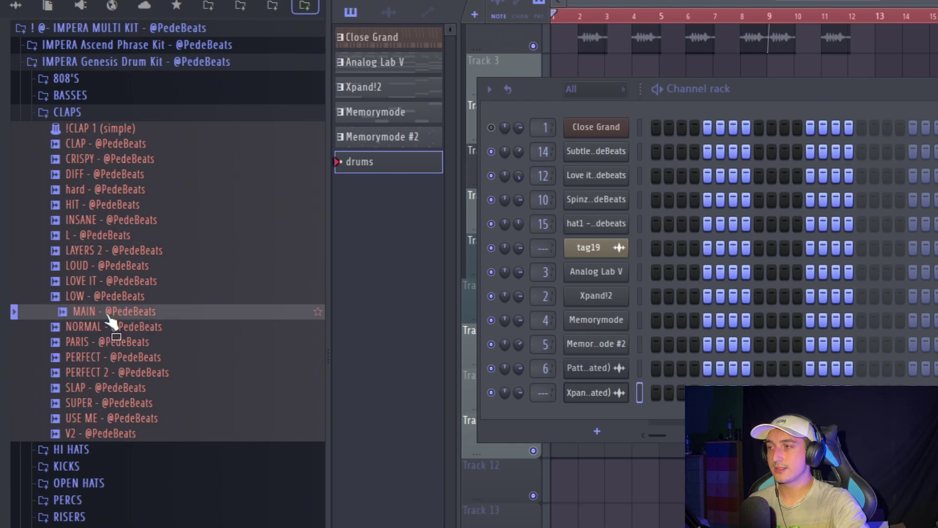
pyautogui.click(109, 418)
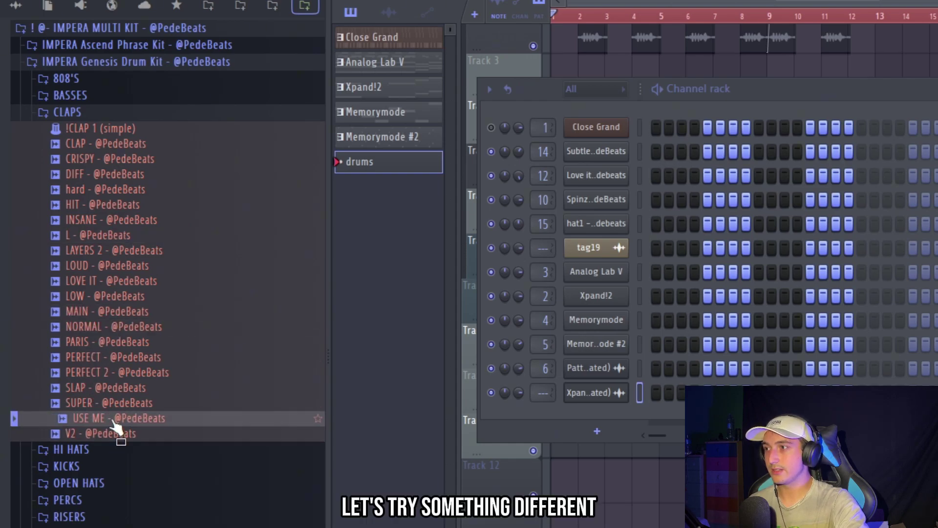
pyautogui.moveTo(605, 183); pyautogui.dragTo(605, 185)
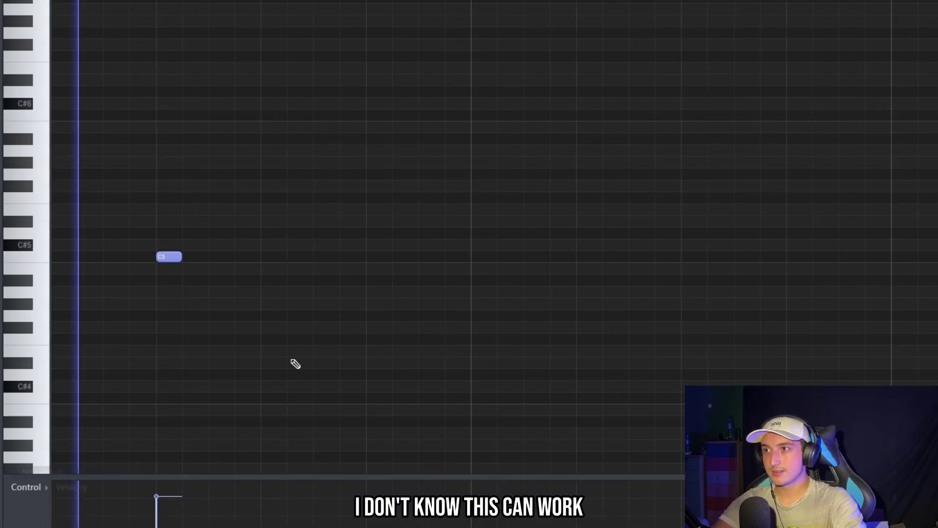
# Repeat the C5 clap on beats 2 and 4 across eight bars and raise all its notes to full velocity
pyautogui.hotkey('ctrl', 'b')
pyautogui.hotkey('ctrl', 'b')
pyautogui.hotkey('ctrl', 'b')
pyautogui.hotkey('ctrl', 'b')
pyautogui.hotkey('ctrl', 'b')
pyautogui.hotkey('ctrl', 'b')
pyautogui.hotkey('ctrl', 'b')
pyautogui.hotkey('ctrl', 'b')
pyautogui.hotkey('ctrl', 'b')
pyautogui.hotkey('ctrl', 'b')
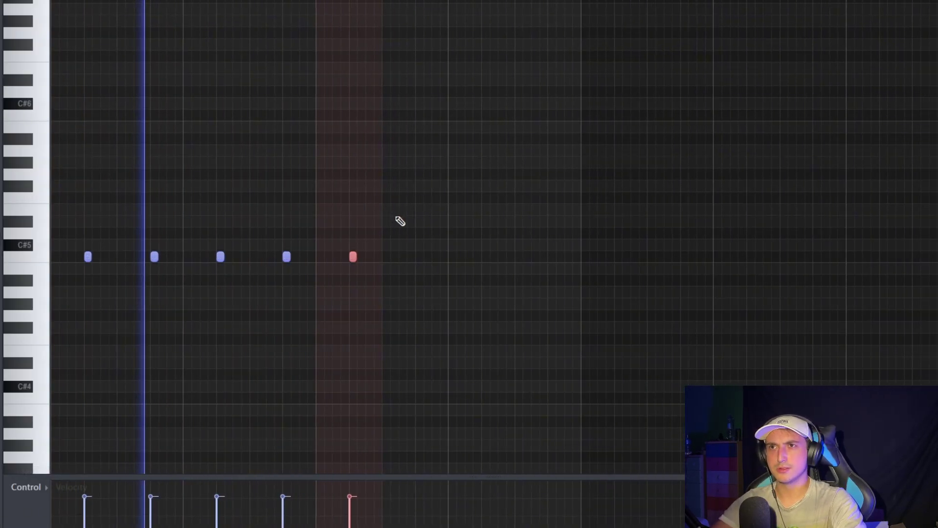
pyautogui.hotkey('ctrl', 'b')
pyautogui.hotkey('ctrl', 'b')
pyautogui.hotkey('ctrl', 'b')
pyautogui.hotkey('ctrl', 'b')
pyautogui.hotkey('ctrl', 'b')
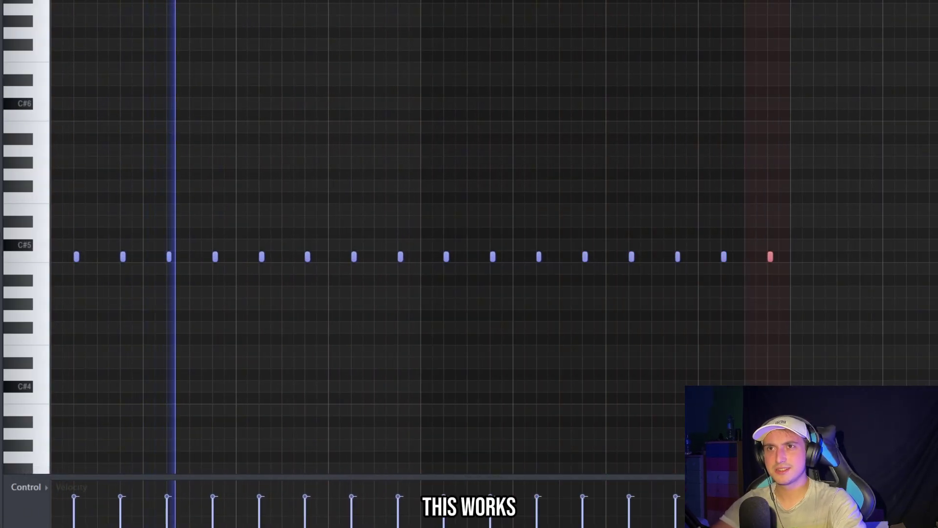
pyautogui.hotkey('ctrl', 'a')
pyautogui.scroll(5, 586, 206)
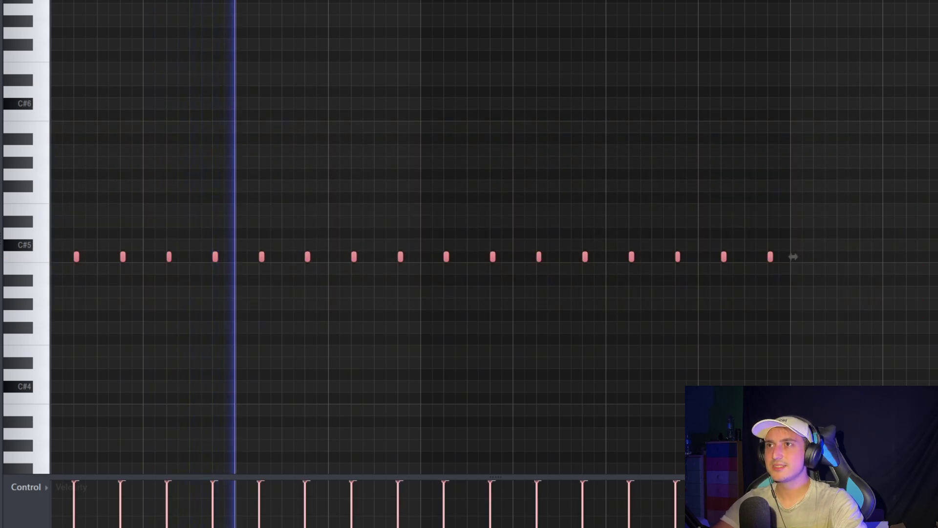
# Load the CRAZY hi-hat in place of the Subtle sample and fill its pattern on every second step
pyautogui.press('F6')
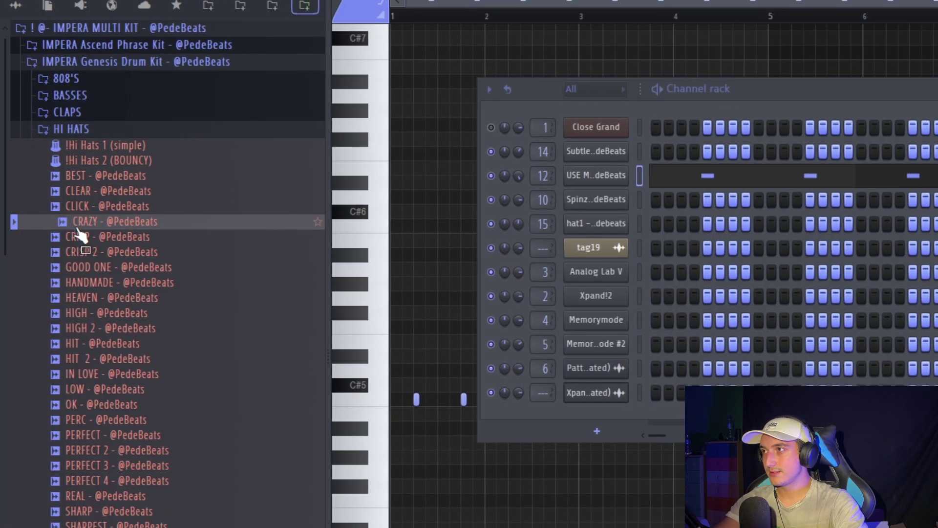
pyautogui.moveTo(67, 226); pyautogui.dragTo(596, 153)
pyautogui.rightClick(596, 154)
pyautogui.click(874, 196)
pyautogui.press('space')
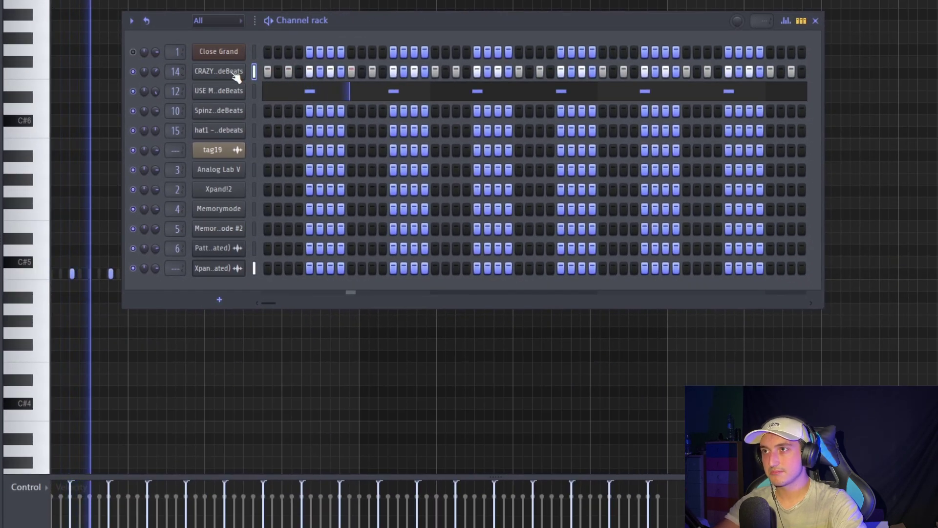
# Copy the CRAZY hi-hat notes into the gaps between them so that C5 hits fill every step of the eight bars
pyautogui.rightClick(242, 76)
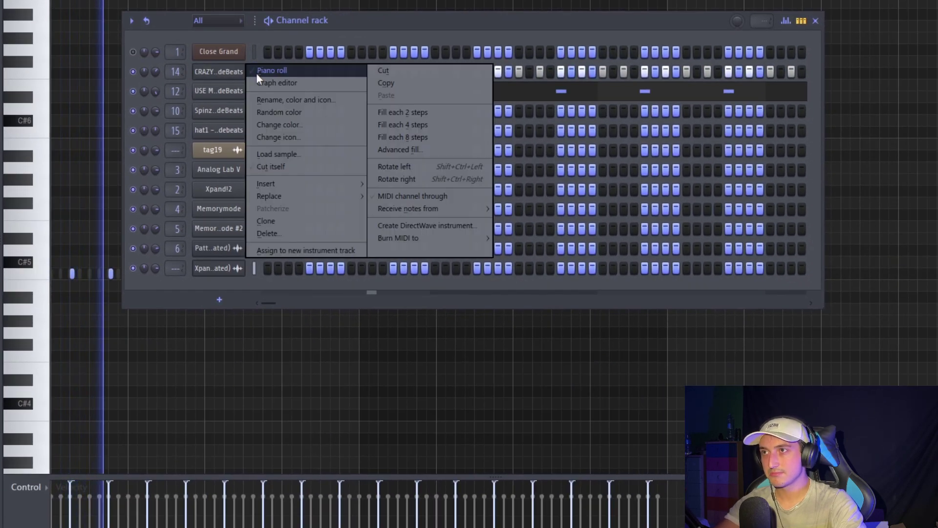
pyautogui.click(236, 81)
pyautogui.click(226, 74)
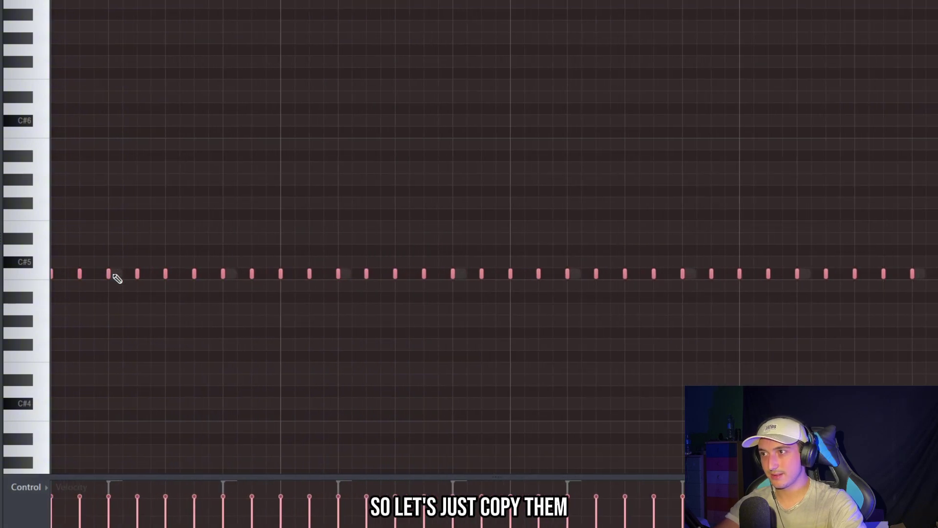
pyautogui.press('space')
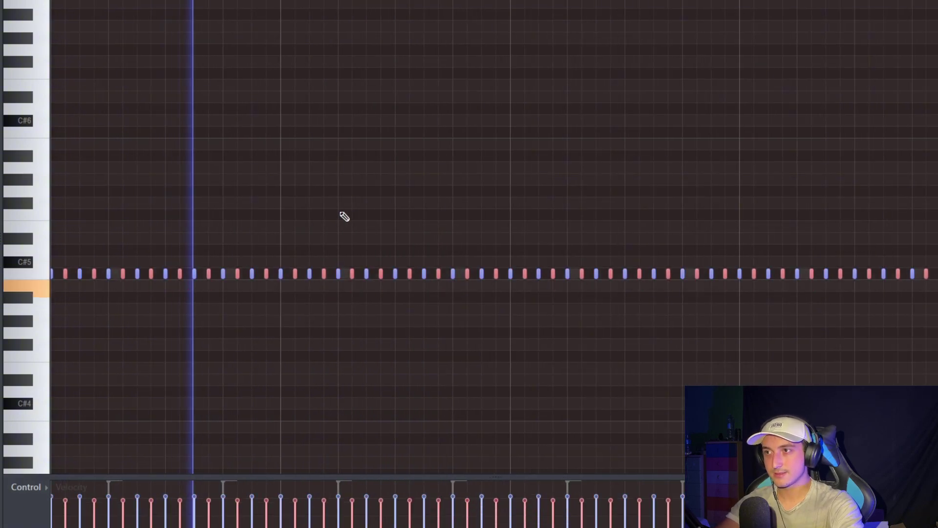
pyautogui.scroll(-3, 390, 226)
pyautogui.hotkey('ctrl', 'd')
pyautogui.scroll(-3, 781, 348)
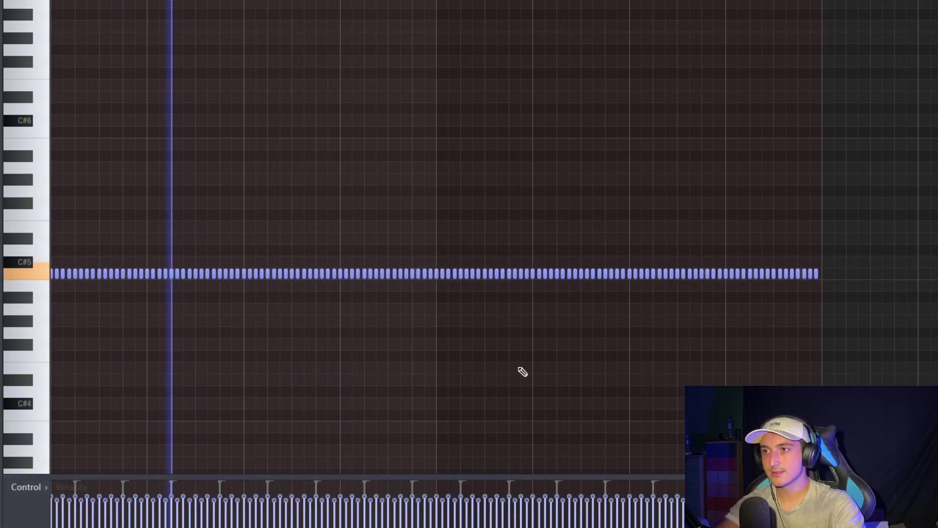
# Add short C5 hi-hat rolls at the start of bar 1 and just before beat 3
pyautogui.hotkey('ctrl', 'a')
pyautogui.scroll(5, 93, 313)
pyautogui.scroll(2, 59, 157)
pyautogui.press('space')
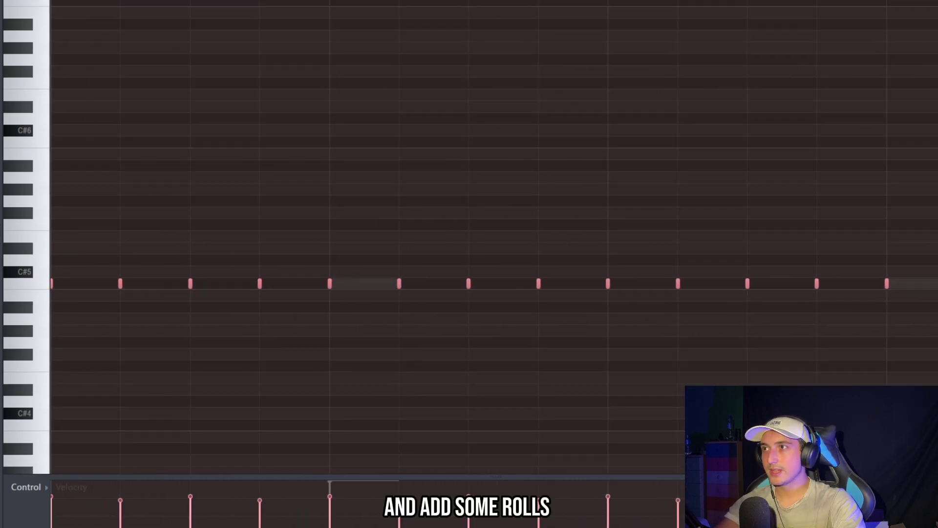
pyautogui.click(34, 1)
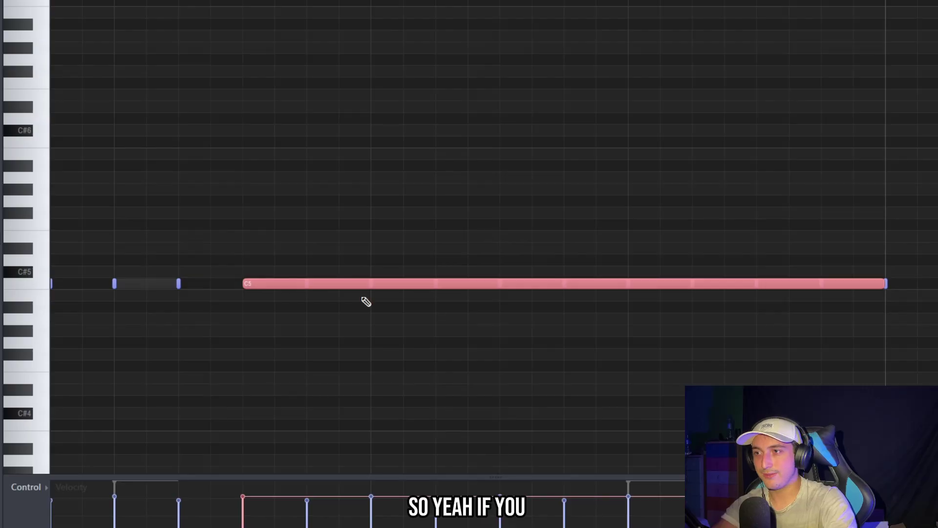
pyautogui.hotkey('ctrl', 'z')
pyautogui.hotkey('alt', 'u')
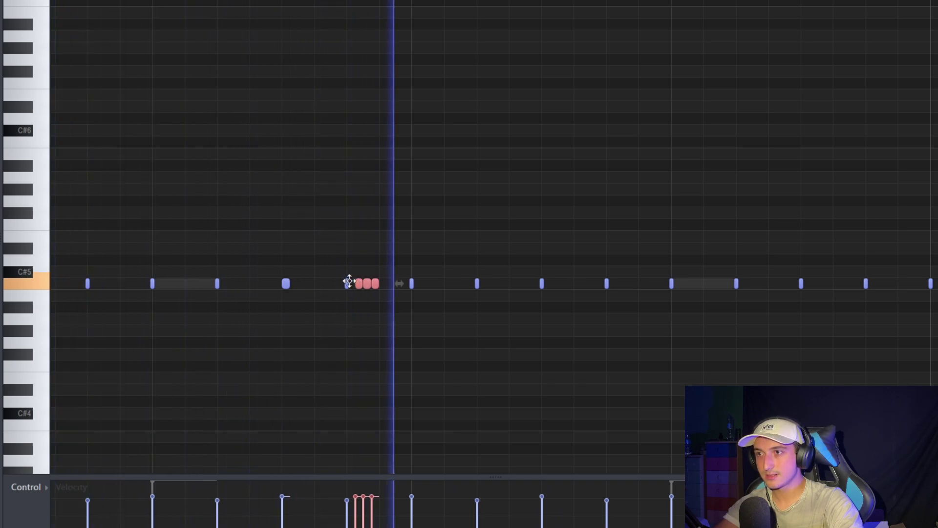
pyautogui.scroll(-3, 527, 341)
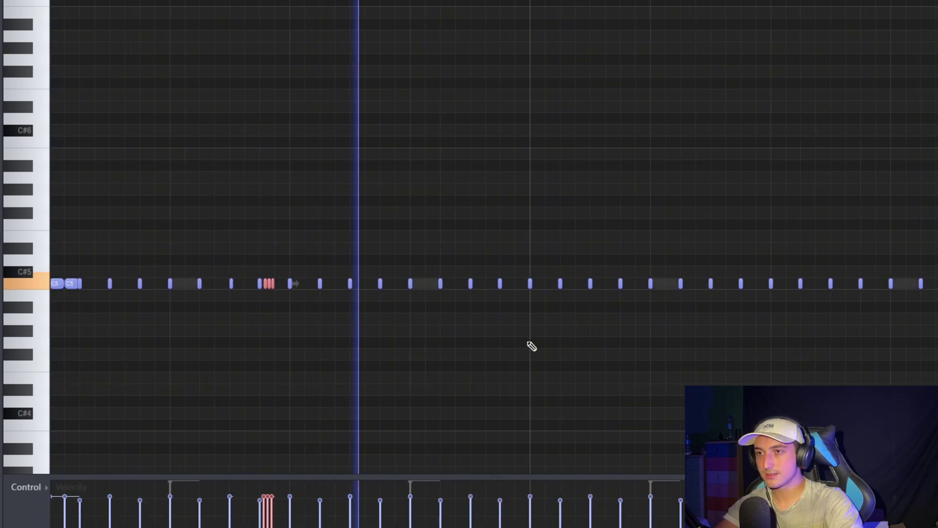
# Add an extra C5 hi-hat hit halfway between steps 14 and 15 of bar 1
pyautogui.press('space')
pyautogui.press('space')
pyautogui.scroll(1, 487, 298)
pyautogui.click(487, 326)
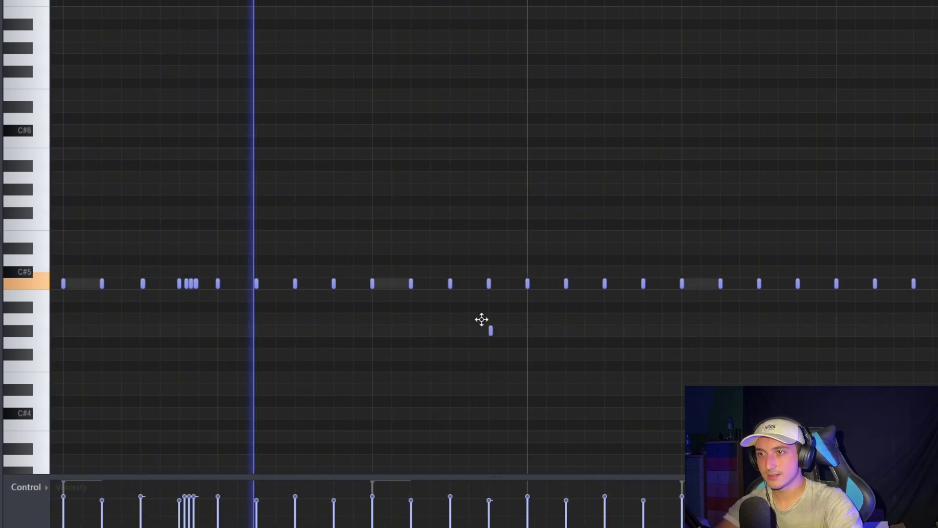
pyautogui.click(432, 285)
# Delete all hi-hat notes after bar 1 and duplicate bar 1 until the pattern fills four bars
pyautogui.scroll(-6, 494, 317)
pyautogui.press('space')
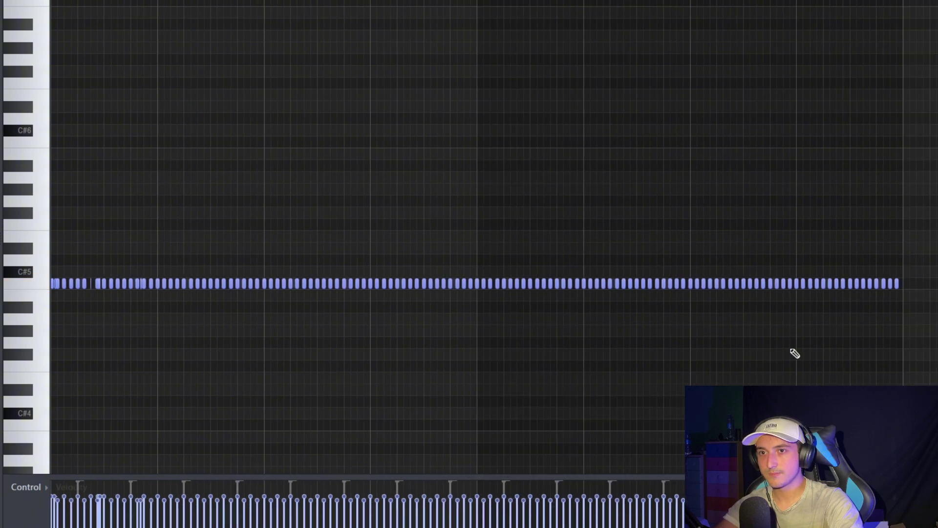
pyautogui.moveTo(932, 323); pyautogui.dragTo(151, 177)
pyautogui.press('Delete')
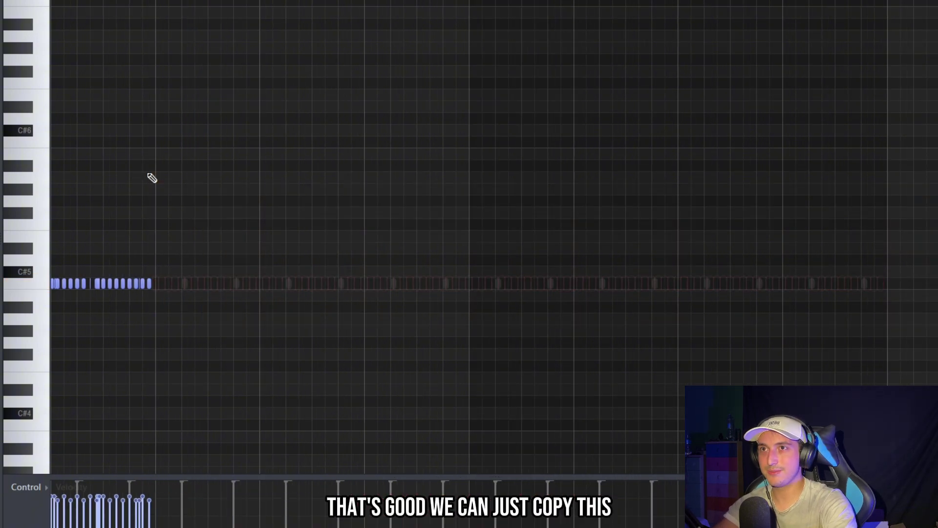
pyautogui.hotkey('ctrl', 'a')
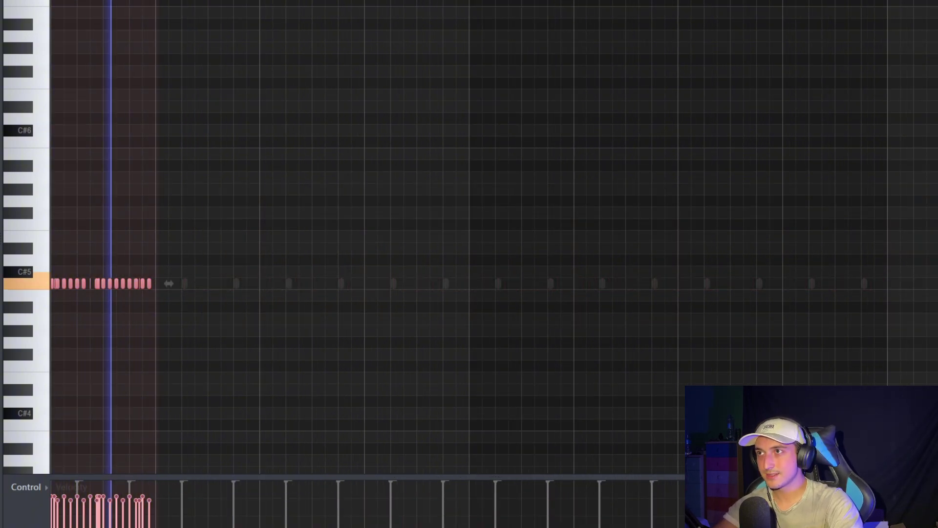
pyautogui.hotkey('ctrl', 'b')
pyautogui.hotkey('ctrl', 'b')
pyautogui.hotkey('ctrl', 'b')
pyautogui.hotkey('ctrl', 'b')
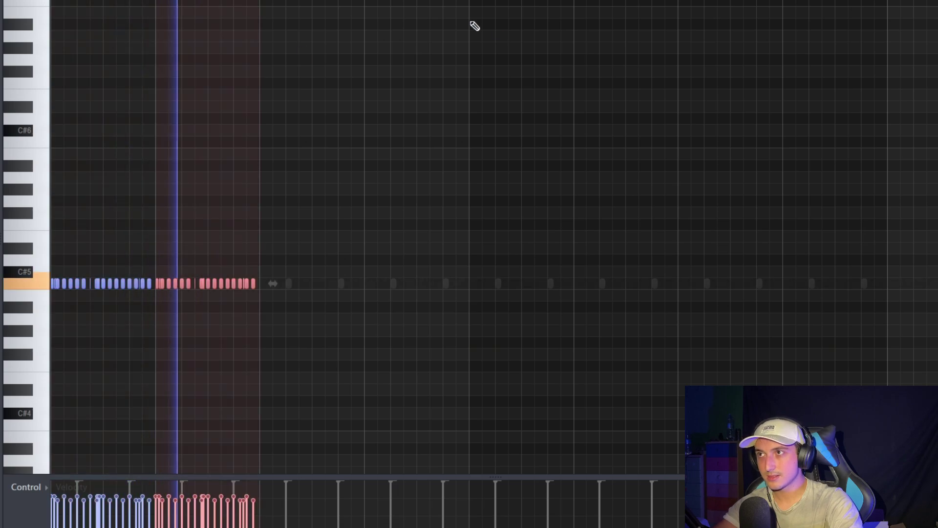
pyautogui.press('Delete')
# Lengthen the regular C5 hi-hat notes to half a step each
pyautogui.scroll(4, 461, 331)
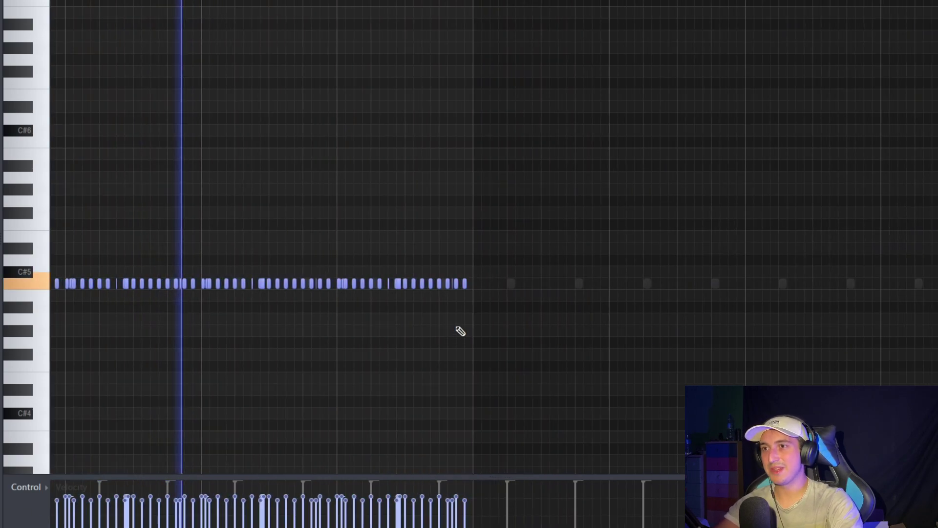
pyautogui.scroll(-2, 580, 349)
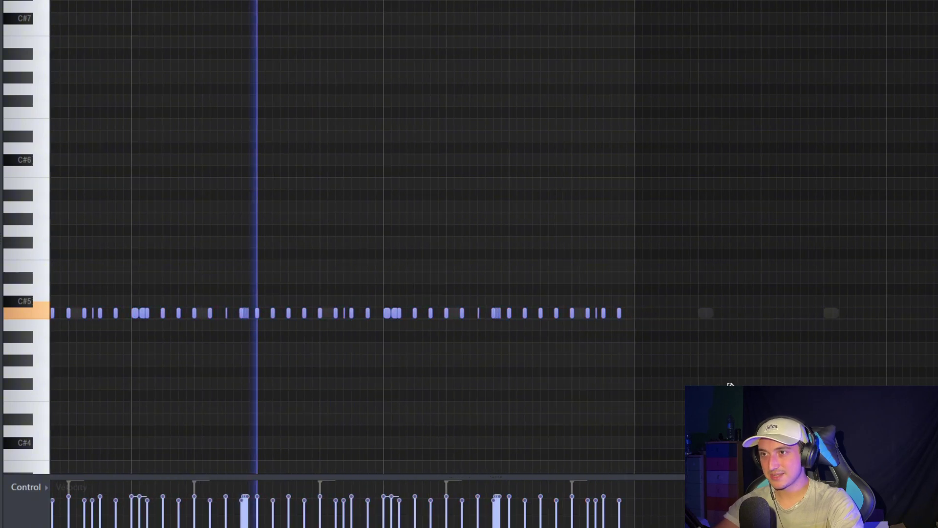
pyautogui.scroll(3, 539, 380)
pyautogui.scroll(1, 539, 380)
pyautogui.moveTo(473, 382); pyautogui.dragTo(501, 352)
pyautogui.scroll(-4, 599, 388)
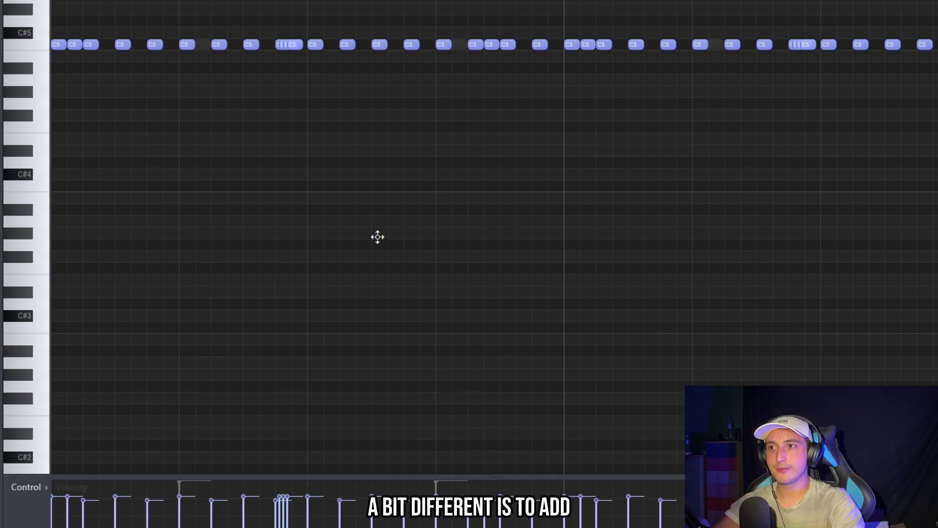
# Add two G#3 slide notes on the two steps after beat 2 of bar 1, beneath the hi-hats
pyautogui.doubleClick(374, 233)
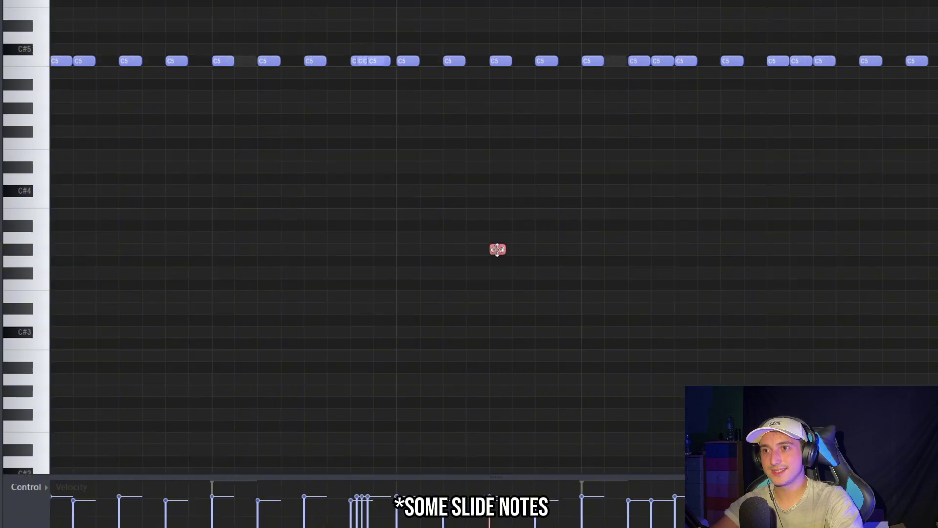
pyautogui.moveTo(494, 249); pyautogui.dragTo(280, 257)
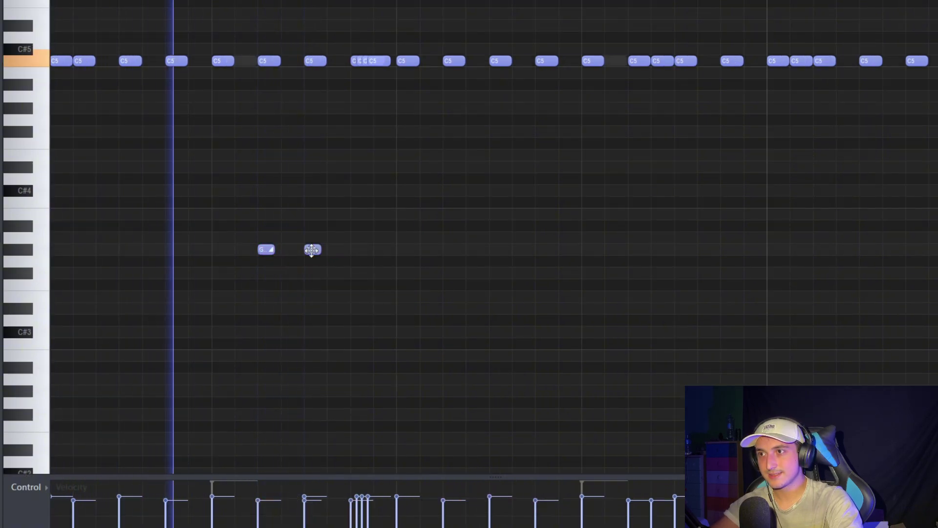
pyautogui.rightClick(313, 250)
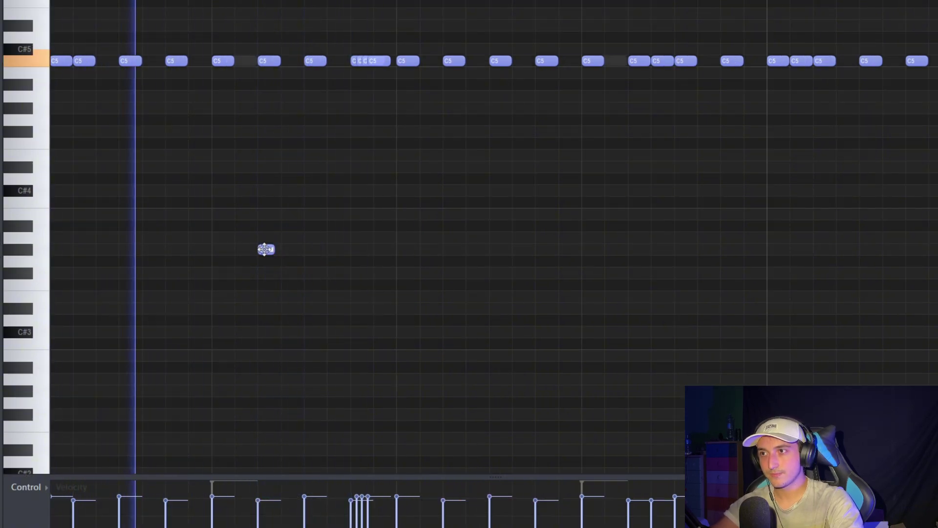
pyautogui.press('space')
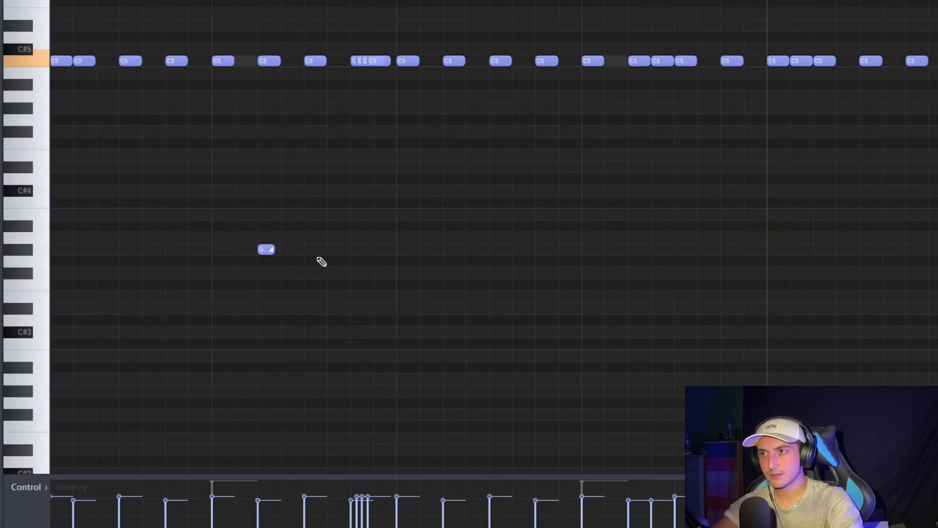
pyautogui.moveTo(421, 275); pyautogui.dragTo(233, 222)
pyautogui.scroll(-9, 515, 298)
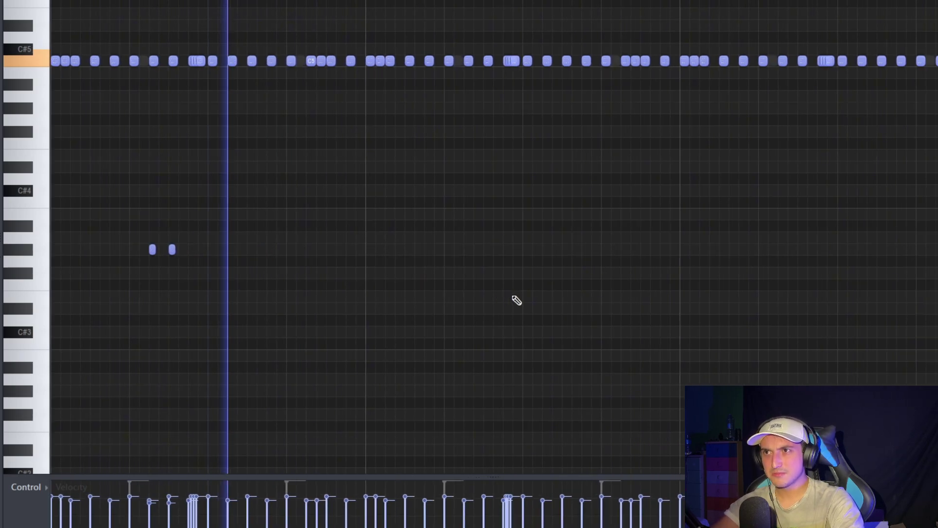
pyautogui.scroll(3, 532, 308)
pyautogui.scroll(-2, 149, 337)
pyautogui.scroll(1, 532, 350)
pyautogui.scroll(-1, 536, 355)
pyautogui.hotkey('ctrl', 'a')
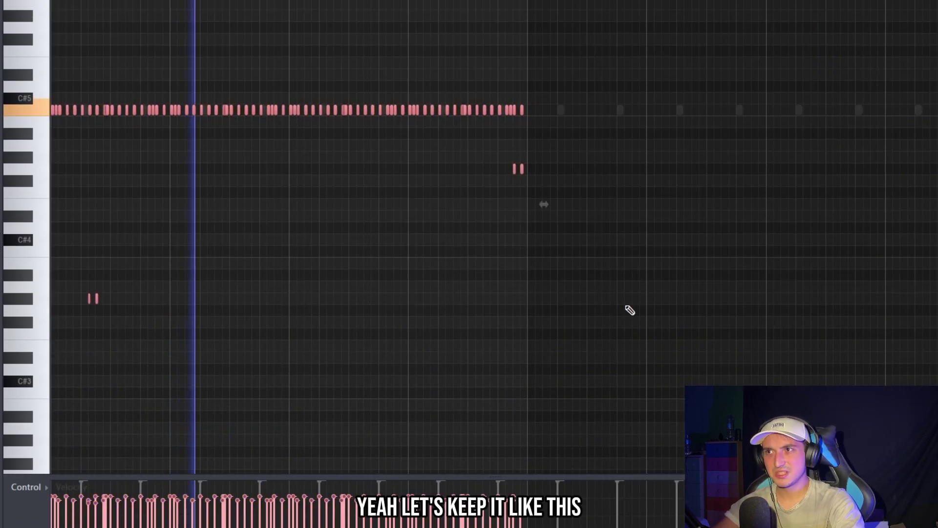
pyautogui.keyDown('ctrl'); pyautogui.click(628, 310); pyautogui.keyUp('ctrl')
pyautogui.moveTo(157, 327); pyautogui.dragTo(58, 279)
pyautogui.moveTo(798, 292); pyautogui.dragTo(51, 78)
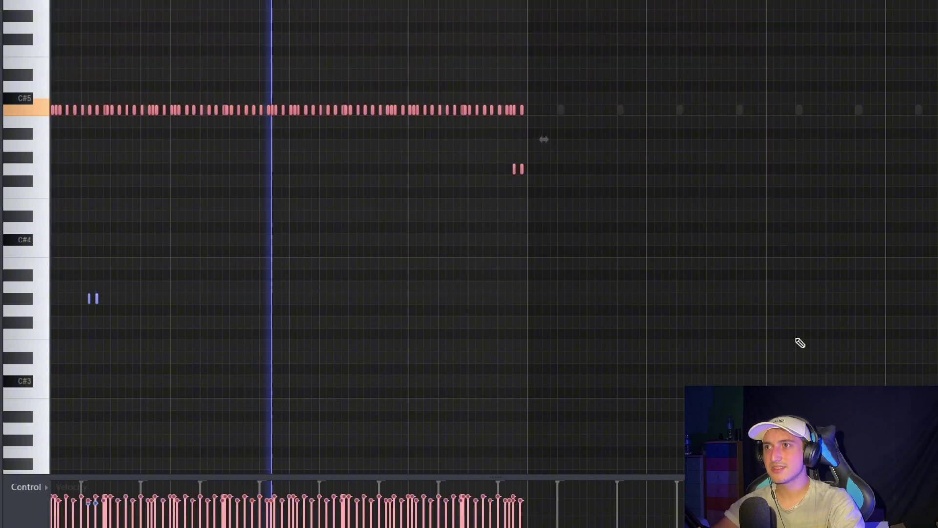
pyautogui.moveTo(805, 343); pyautogui.dragTo(51, 63)
pyautogui.moveTo(857, 374); pyautogui.dragTo(50, 64)
pyautogui.moveTo(717, 337); pyautogui.dragTo(51, 3)
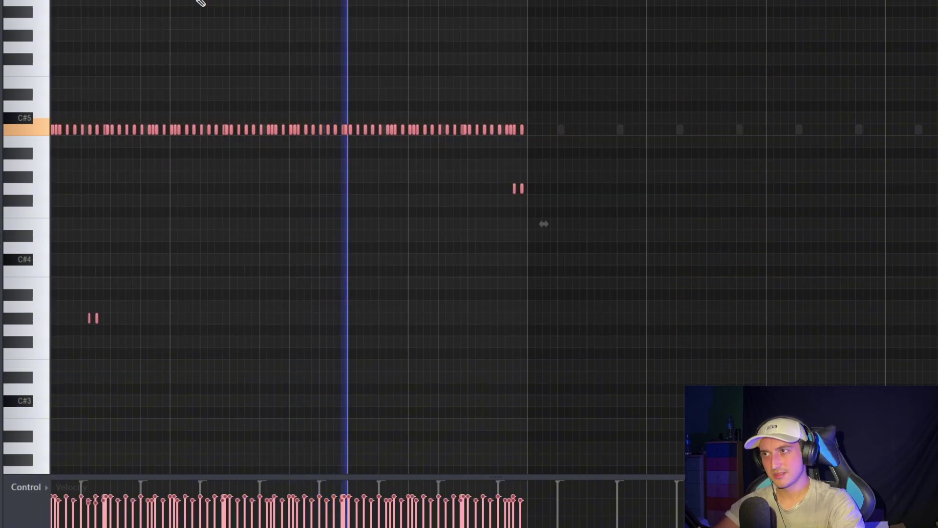
pyautogui.press('space')
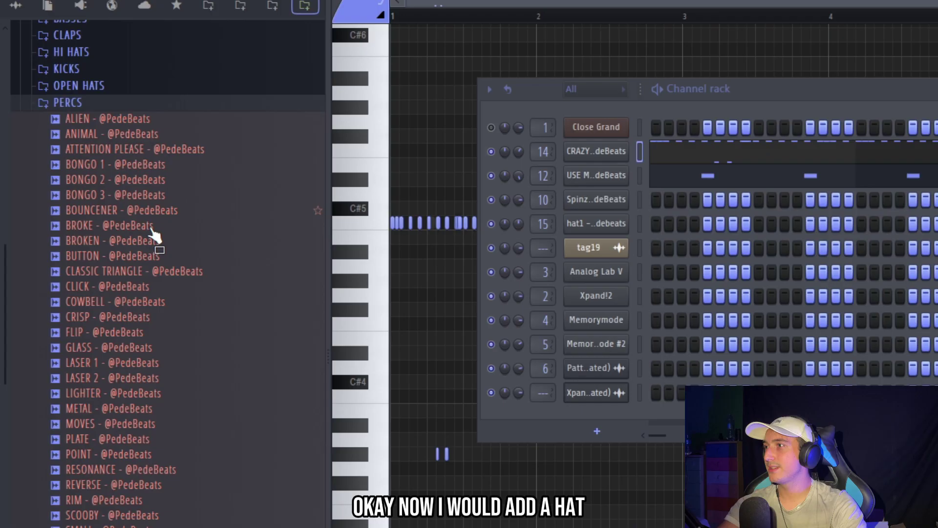
# Preview percussion samples in the PERCS folder and choose BOUNCENER for the percussion channel
pyautogui.scroll(-1, 152, 231)
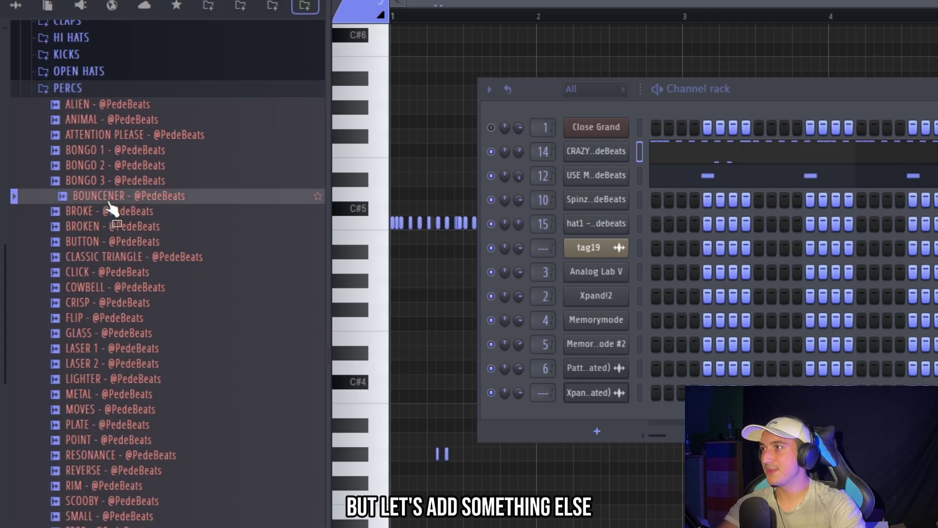
pyautogui.click(109, 224)
pyautogui.click(128, 197)
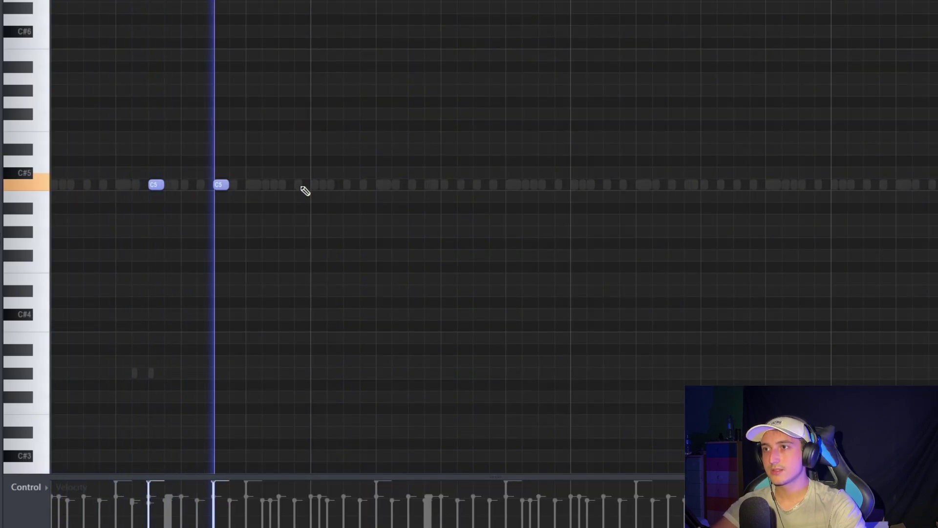
# Add C5 percussion hits on steps 8 and 10 of bar 2 and duplicate the two-bar pattern to fill four bars
pyautogui.click(429, 185)
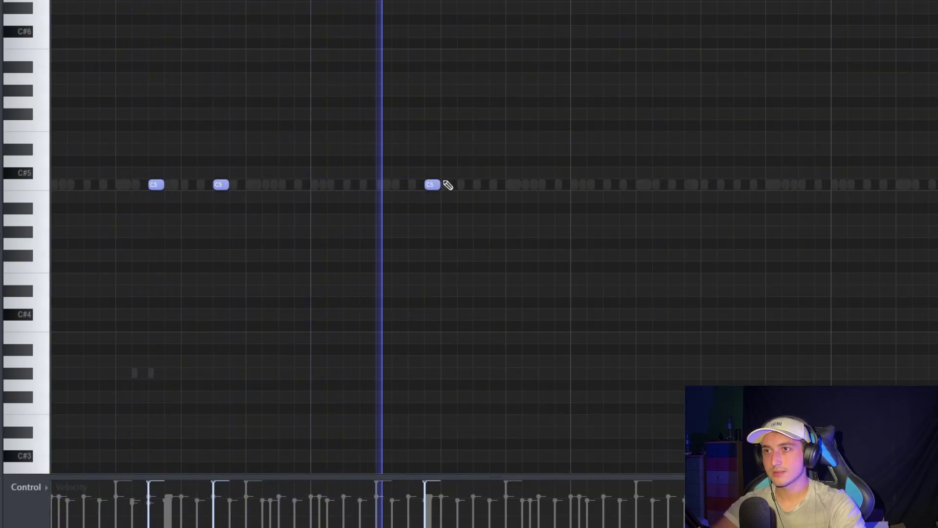
pyautogui.click(469, 186)
pyautogui.hotkey('ctrl', 'a')
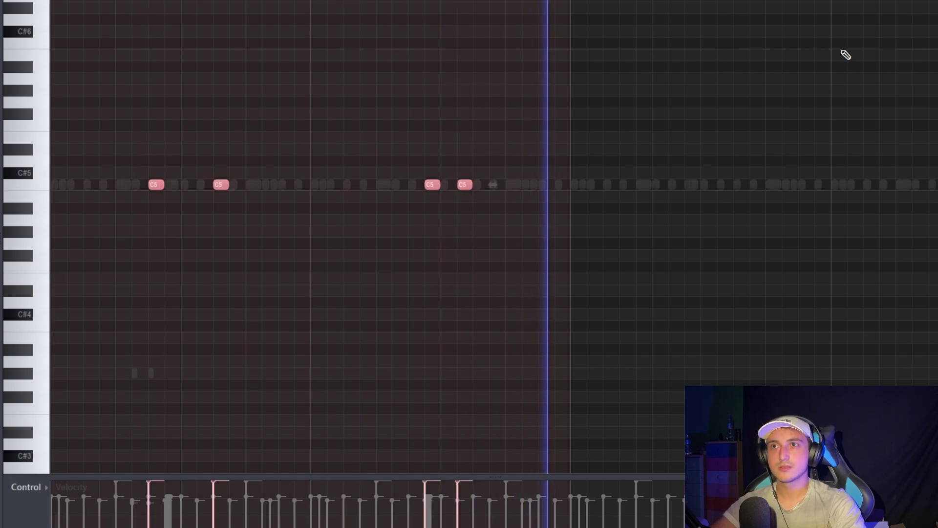
pyautogui.hotkey('ctrl', 'b')
pyautogui.moveTo(717, 86); pyautogui.dragTo(50, 248)
pyautogui.moveTo(768, 83); pyautogui.dragTo(50, 288)
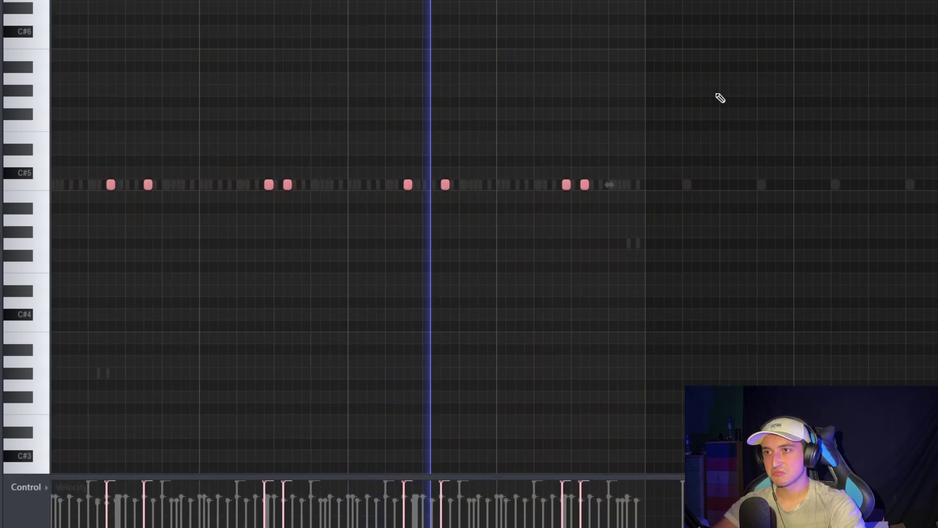
pyautogui.rightClick(802, 230)
pyautogui.keyDown('ctrl'); pyautogui.moveTo(802, 230); pyautogui.dragTo(59, 141); pyautogui.keyUp('ctrl')
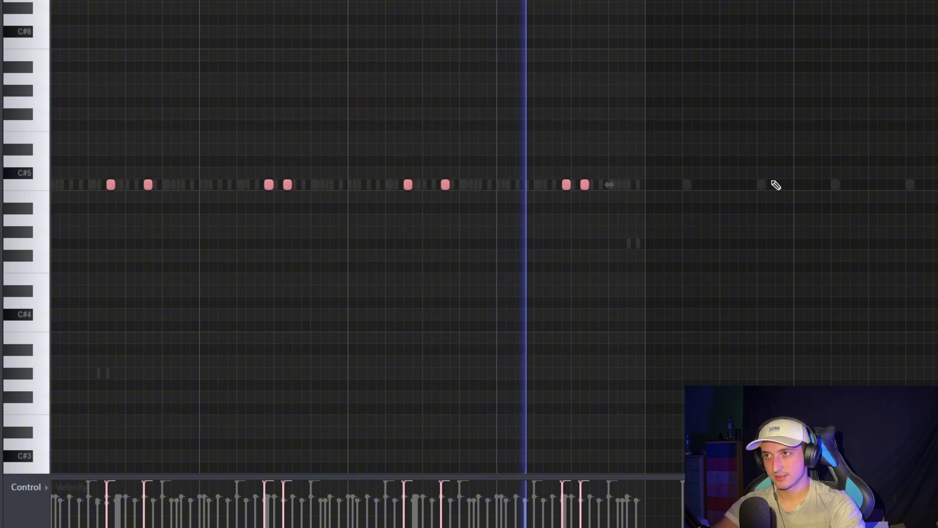
pyautogui.keyDown('ctrl'); pyautogui.moveTo(696, 243); pyautogui.dragTo(59, 141); pyautogui.keyUp('ctrl')
pyautogui.rightClick(917, 310)
pyautogui.keyDown('ctrl'); pyautogui.moveTo(918, 311); pyautogui.dragTo(64, 118); pyautogui.keyUp('ctrl')
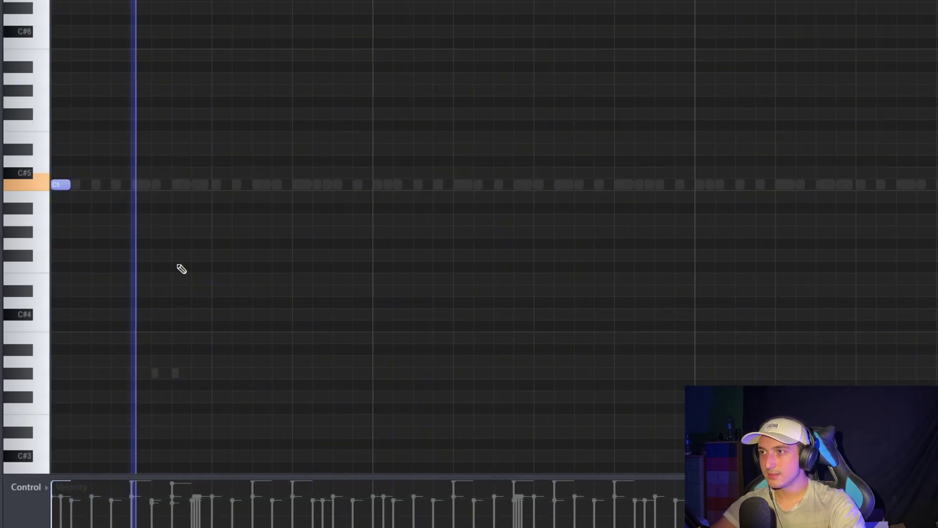
# Add C5 TRRR hits on beat 3 of bar 2, beat 1 of bar 3 and beat 3 of bar 4, slightly lowering all velocities
pyautogui.scroll(1, 225, 238)
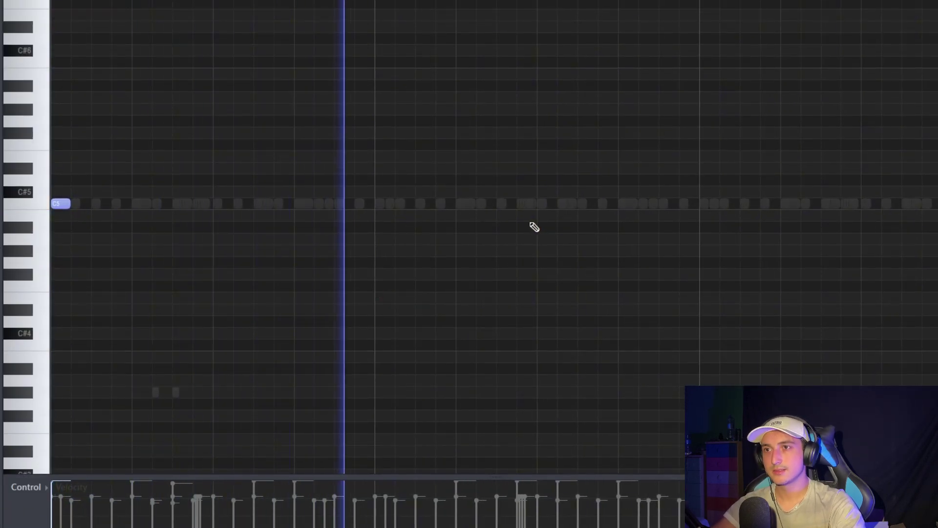
pyautogui.click(541, 203)
pyautogui.moveTo(696, 207); pyautogui.dragTo(725, 218)
pyautogui.scroll(-3, 523, 200)
pyautogui.click(623, 203)
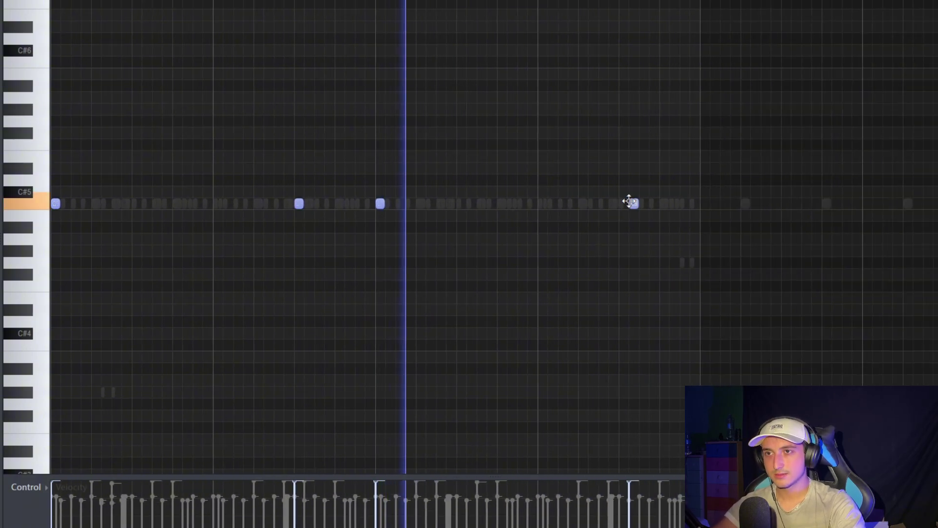
pyautogui.hotkey('ctrl', 'a')
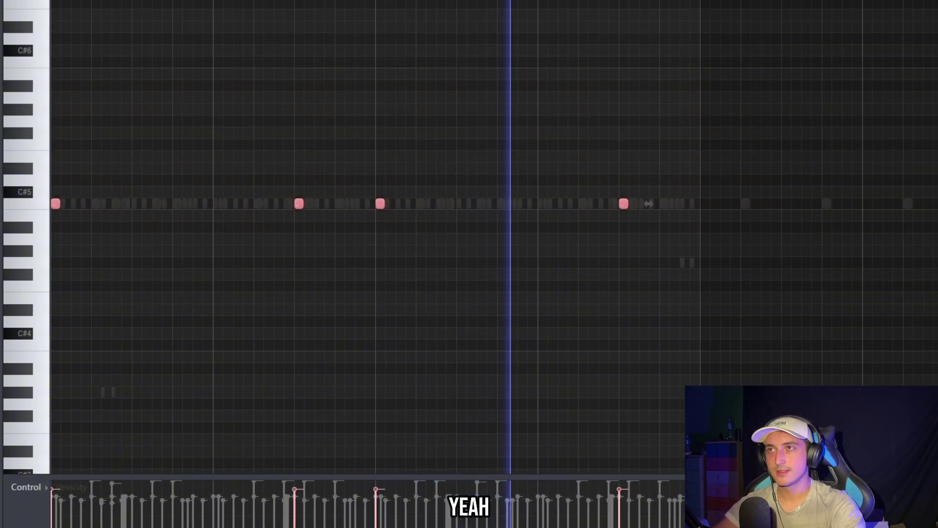
# Replace the Spinz sample on channel 10 with the FLIGHT counter 808
pyautogui.press('F6')
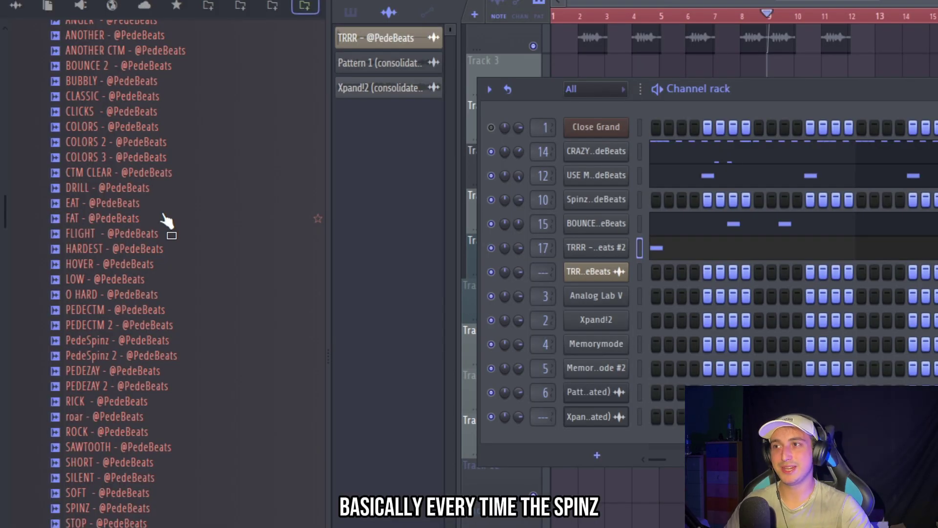
pyautogui.scroll(2, 128, 276)
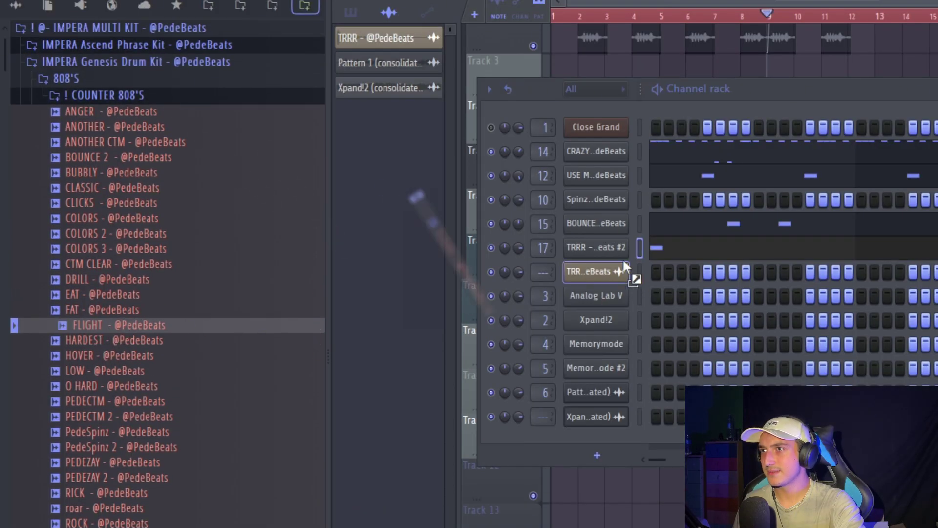
pyautogui.moveTo(622, 258); pyautogui.dragTo(621, 198)
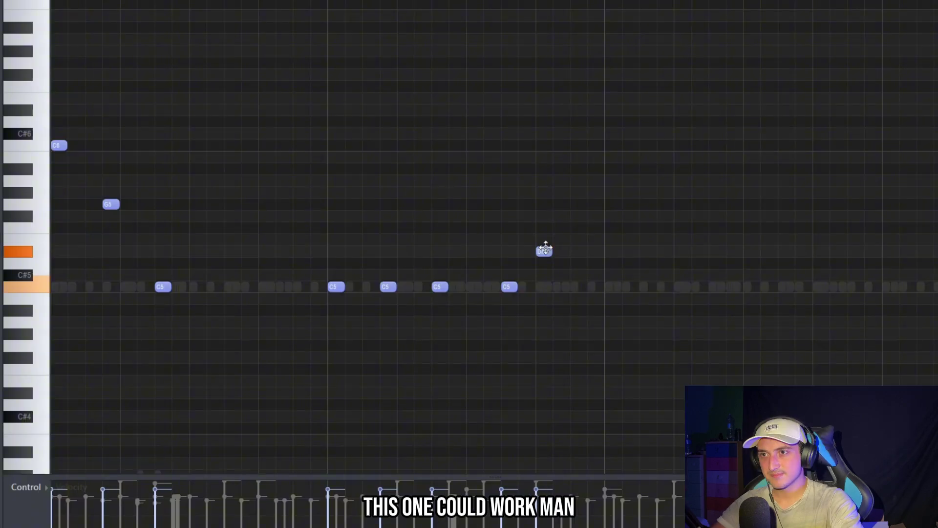
# Move the 808 note on beat 4 of bar 2 to F5, extend all notes with quick legato and duplicate the two bars
pyautogui.moveTo(545, 247); pyautogui.dragTo(545, 238)
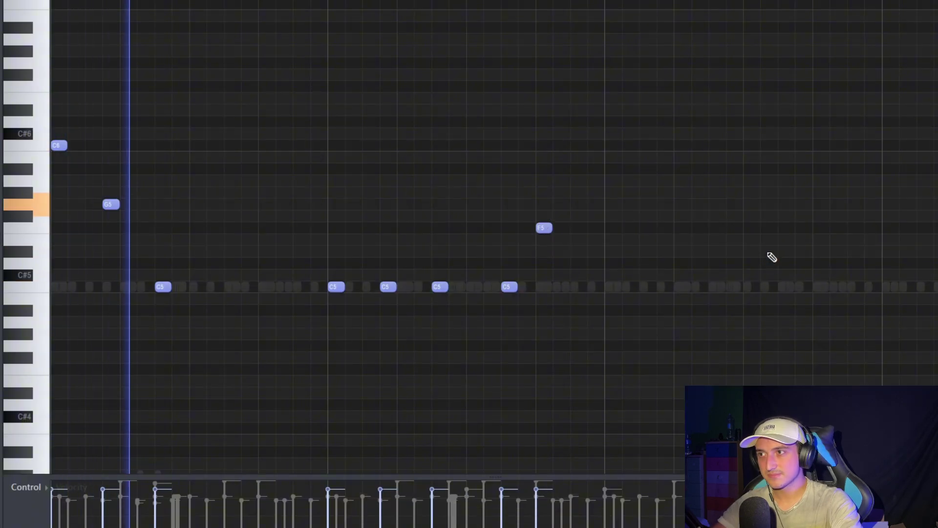
pyautogui.hotkey('alt', 'l')
pyautogui.press('Return')
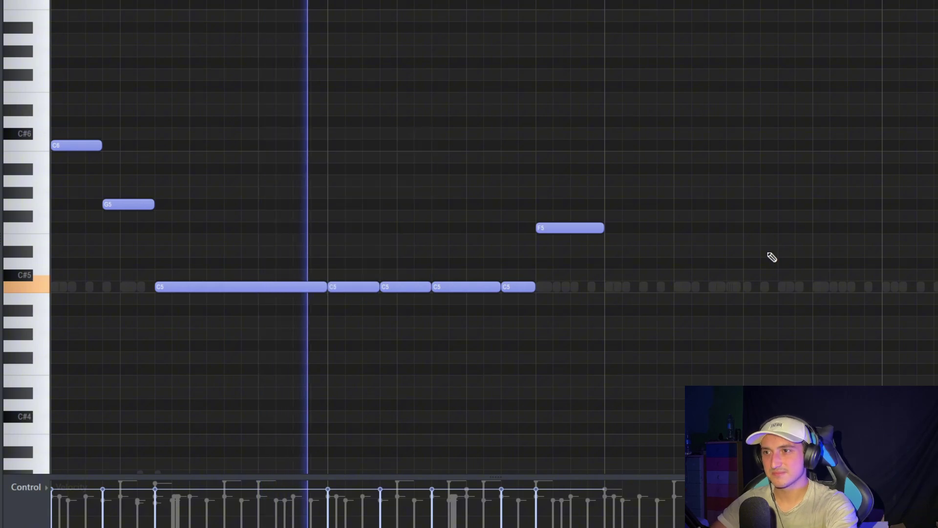
pyautogui.scroll(-1, 811, 342)
pyautogui.keyDown('ctrl'); pyautogui.moveTo(803, 361); pyautogui.dragTo(63, 122); pyautogui.keyUp('ctrl')
pyautogui.hotkey('ctrl', 'b')
pyautogui.scroll(-3, 654, 371)
pyautogui.keyDown('ctrl'); pyautogui.moveTo(772, 386); pyautogui.dragTo(602, 303); pyautogui.keyUp('ctrl')
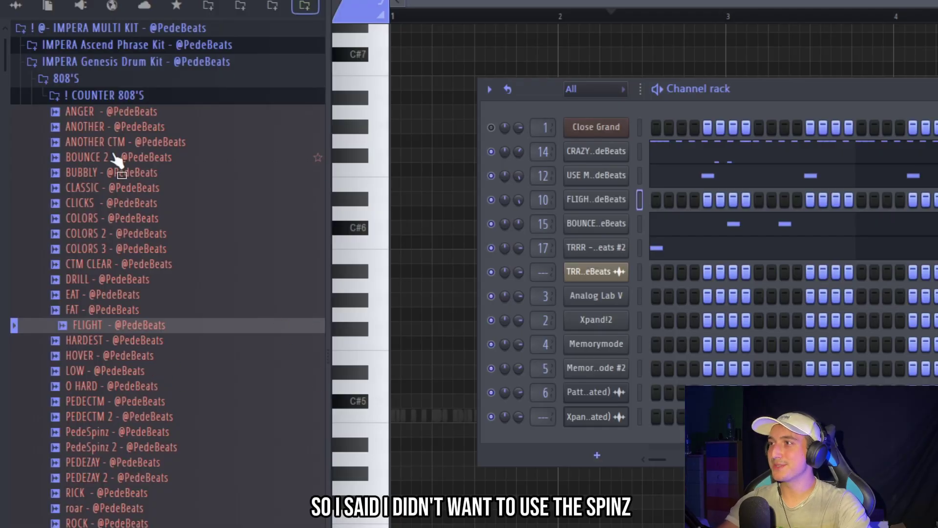
# Load the ANOTHER CTM counter 808 onto channel 10 and raise the B3 note on step 3 of bar 2 an octave to B4
pyautogui.click(117, 145)
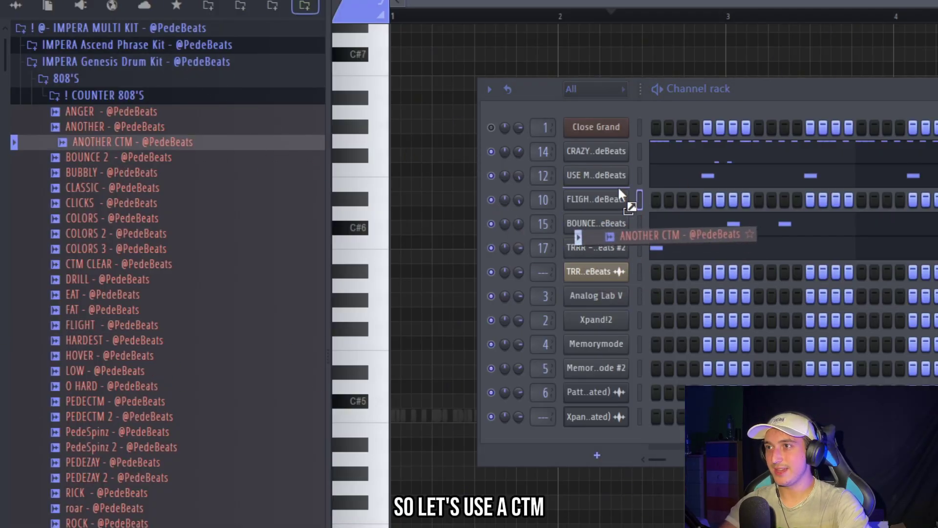
pyautogui.moveTo(619, 193); pyautogui.dragTo(619, 194)
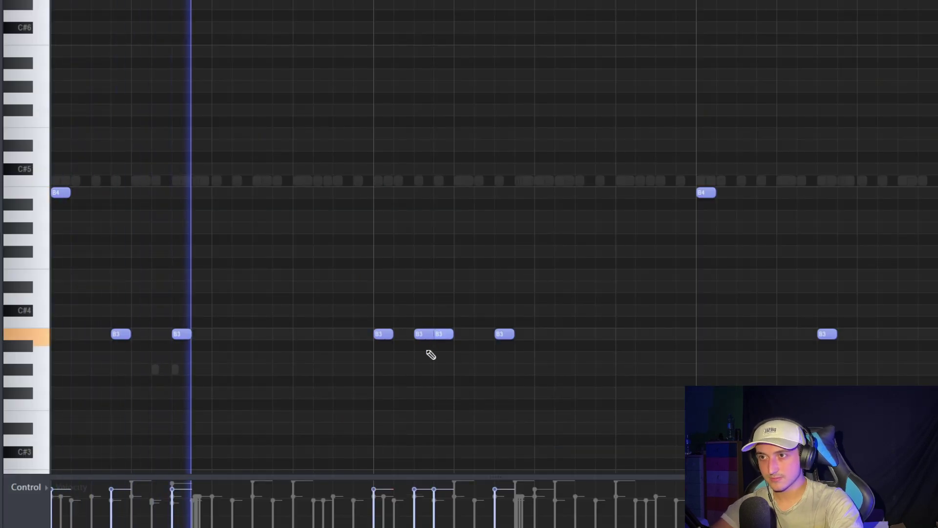
pyautogui.hotkey('ctrl', 'Up')
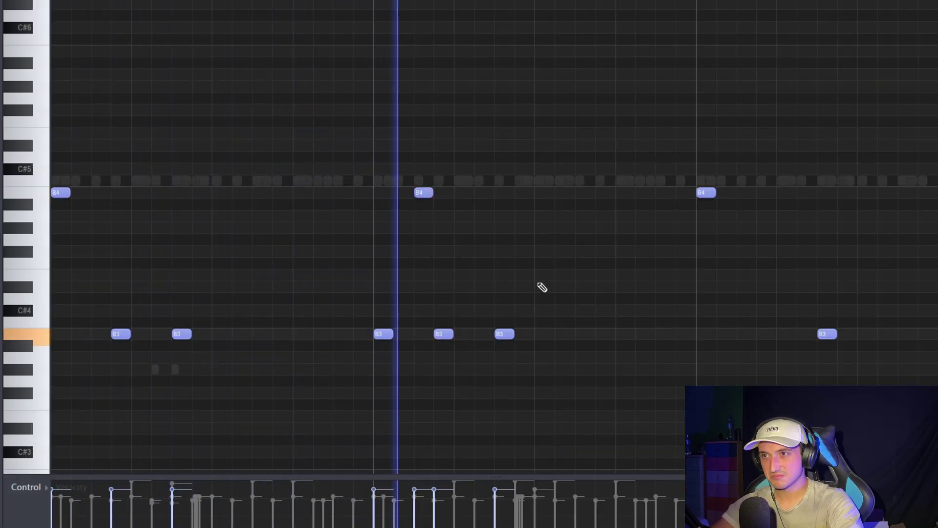
# Delete the 808 notes after bar 2 and extend the remaining notes with quick legato so each meets the next
pyautogui.scroll(-3, 543, 287)
pyautogui.moveTo(715, 383); pyautogui.dragTo(372, 117)
pyautogui.press('Delete')
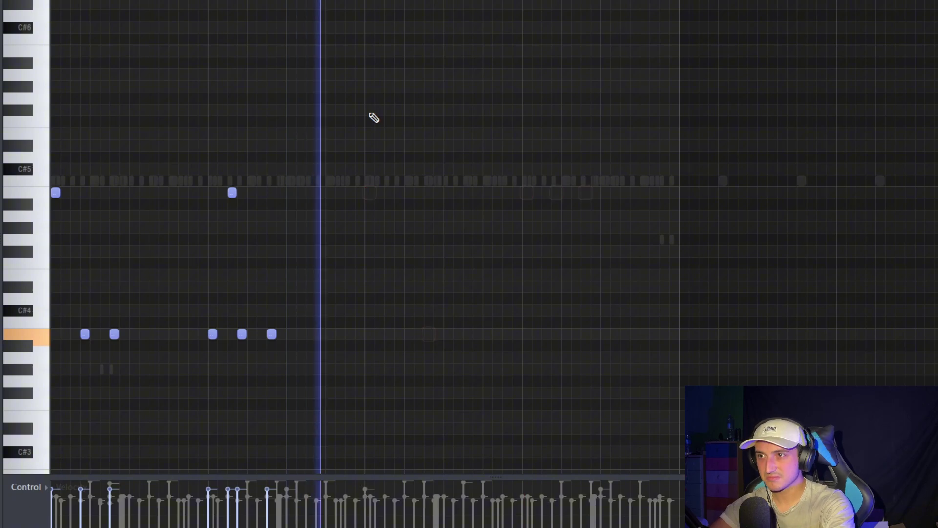
pyautogui.hotkey('alt', 'l')
pyautogui.press('Return')
# Duplicate the two-bar 808 line into bars 3 and 4
pyautogui.hotkey('ctrl', 'b')
pyautogui.hotkey('ctrl', 'a')
pyautogui.scroll(1, 723, 372)
pyautogui.scroll(-2, 729, 365)
pyautogui.moveTo(729, 365); pyautogui.dragTo(52, 1)
pyautogui.scroll(2, 448, 316)
pyautogui.scroll(-2, 582, 303)
pyautogui.scroll(2, 576, 317)
pyautogui.scroll(1, 565, 394)
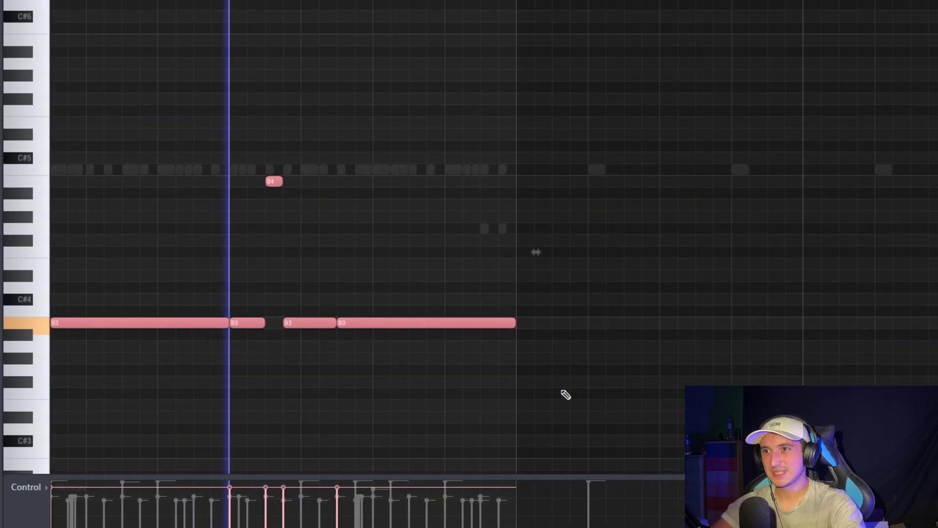
pyautogui.keyDown('ctrl'); pyautogui.click(566, 394); pyautogui.keyUp('ctrl')
# Add two F#4 notes, each two steps long, on steps 13 and 15 of bar 4 of the 808 line
pyautogui.scroll(2, 461, 289)
pyautogui.click(465, 243)
pyautogui.moveTo(476, 242); pyautogui.dragTo(522, 250)
pyautogui.click(612, 275)
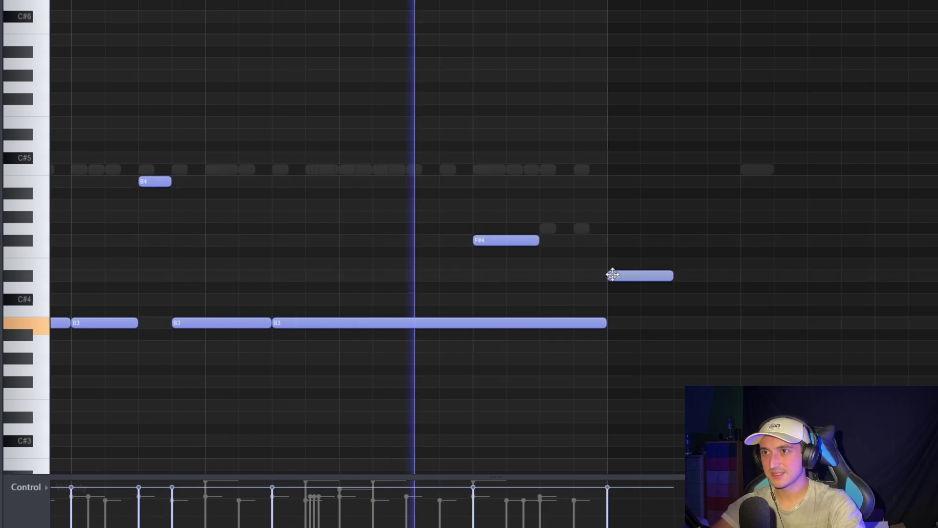
pyautogui.moveTo(612, 274); pyautogui.dragTo(545, 252)
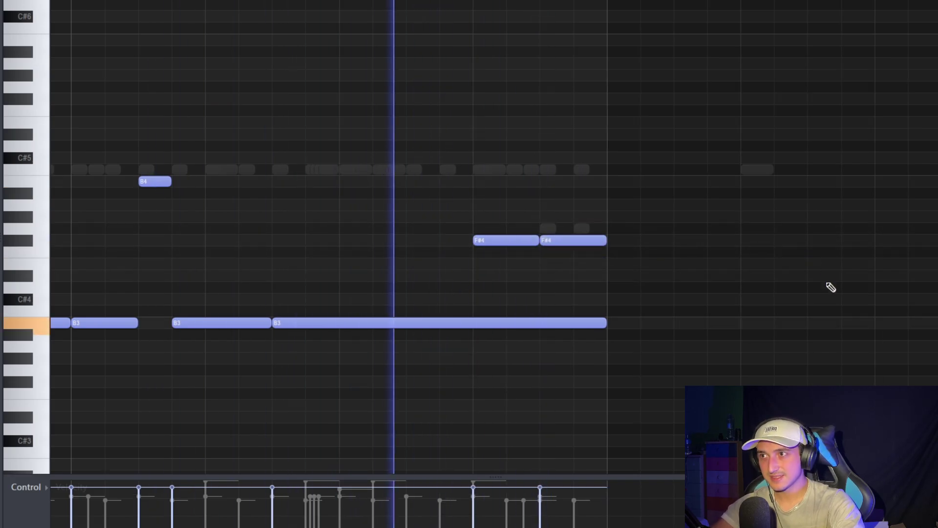
# Apply quick legato to the 808 line so the last B3 note ends where the first F#4 note starts
pyautogui.scroll(-6, 850, 293)
pyautogui.moveTo(867, 352); pyautogui.dragTo(432, 240)
pyautogui.scroll(1, 587, 241)
pyautogui.keyDown('ctrl'); pyautogui.click(748, 238); pyautogui.keyUp('ctrl')
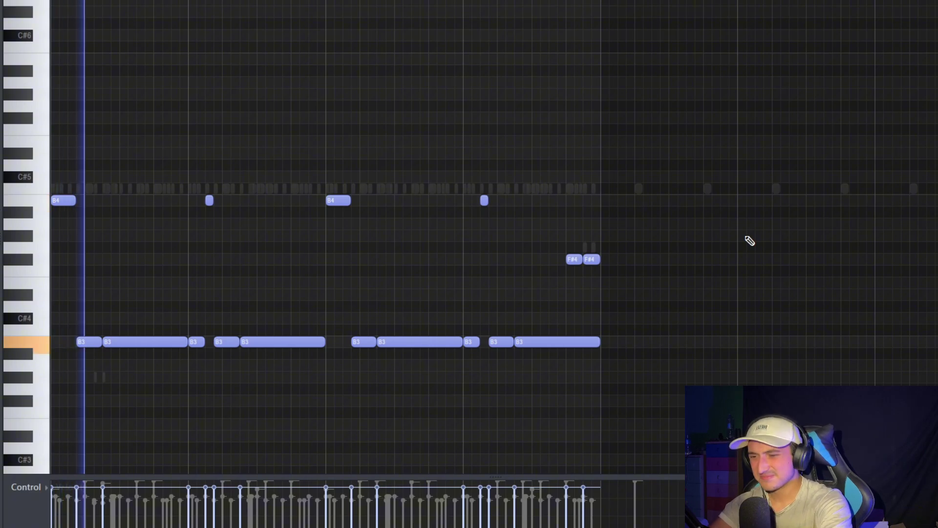
pyautogui.hotkey('ctrl', 'l')
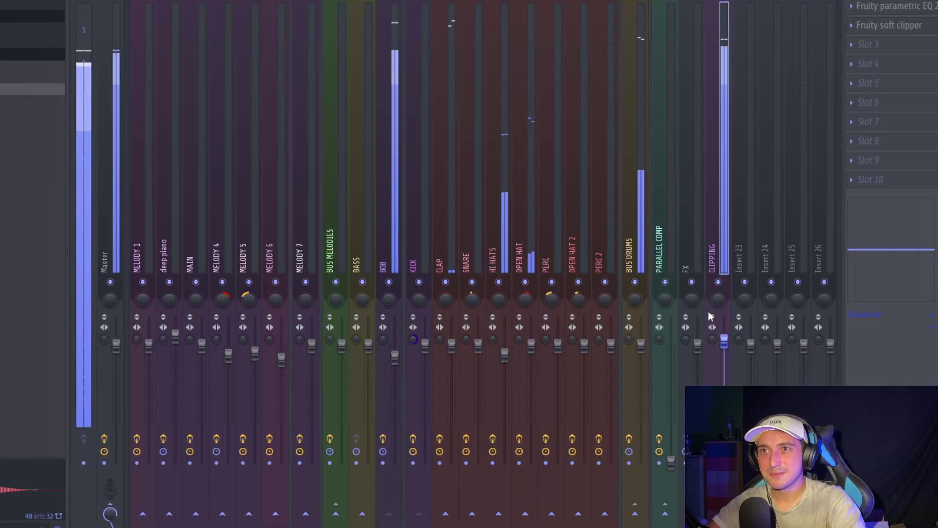
# Reset the fader of the CLIPPING mixer track to its default level
pyautogui.rightClick(735, 335)
pyautogui.rightClick(727, 344)
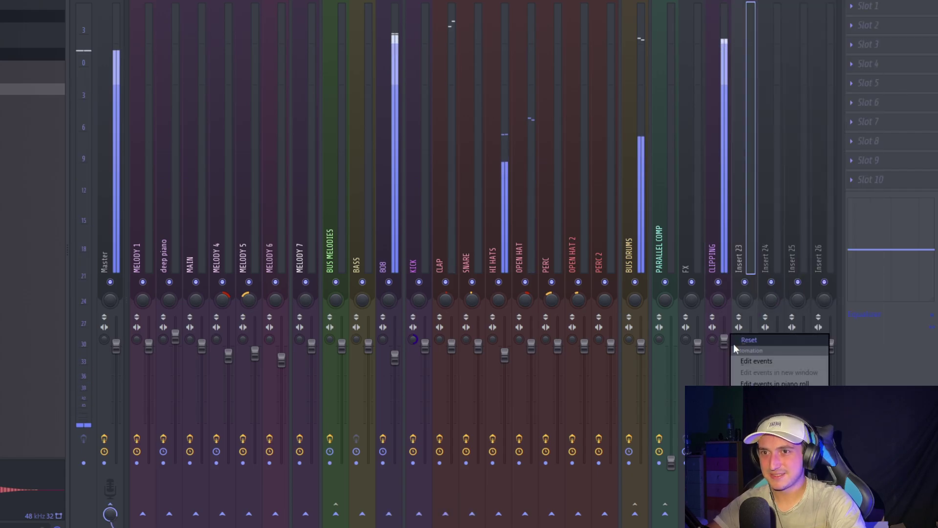
pyautogui.click(734, 344)
# Select the KICK mixer track and load the RACK sample from the KICKS folder into the channel rack
pyautogui.click(365, 186)
pyautogui.click(404, 199)
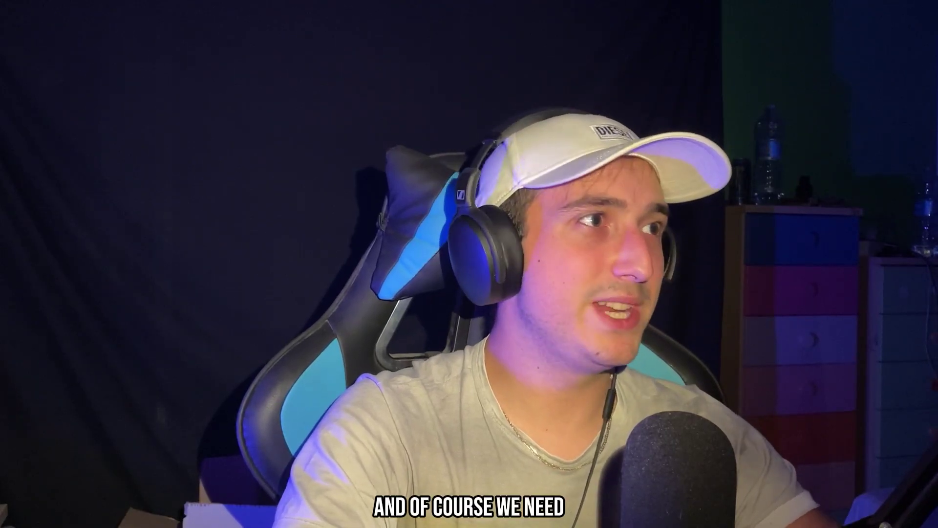
pyautogui.moveTo(95, 406); pyautogui.dragTo(95, 415)
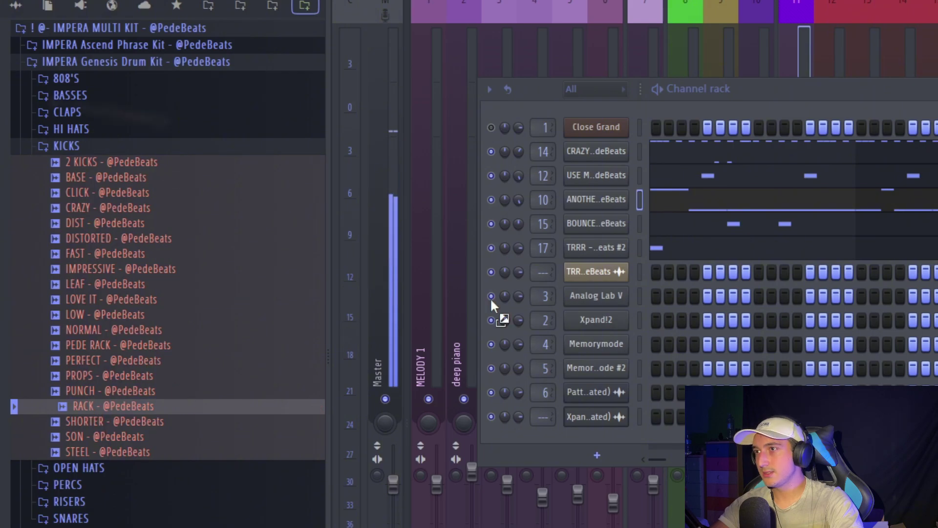
pyautogui.moveTo(491, 297)
pyautogui.mouseDown()
pyautogui.moveTo(557, 244)
pyautogui.moveTo(561, 225)
pyautogui.mouseUp()
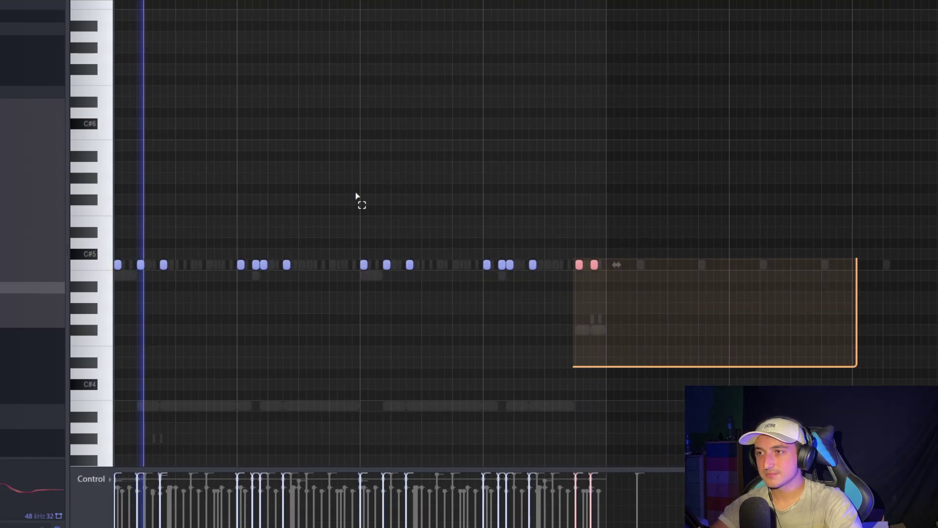
pyautogui.moveTo(718, 302); pyautogui.dragTo(114, 130)
pyautogui.scroll(2, 210, 171)
pyautogui.scroll(-1, 210, 172)
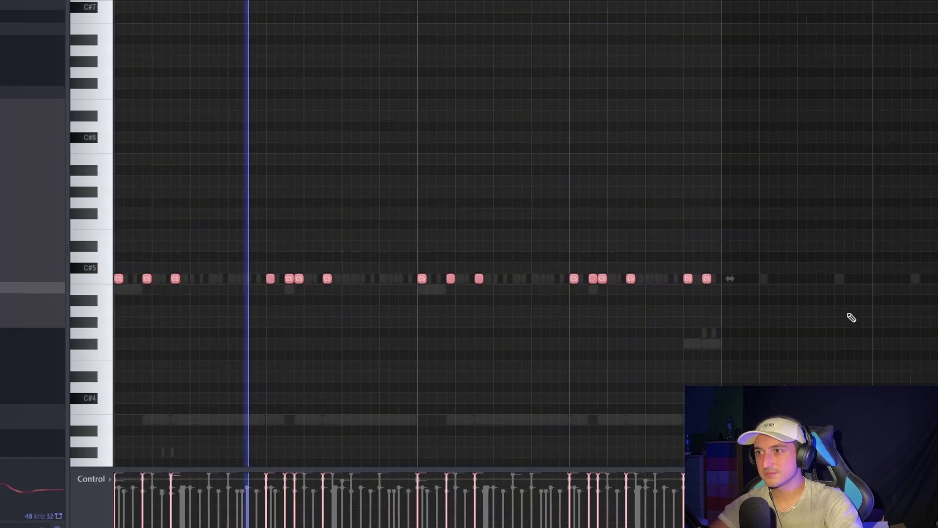
pyautogui.moveTo(876, 342); pyautogui.dragTo(114, 107)
pyautogui.moveTo(894, 369); pyautogui.dragTo(659, 307)
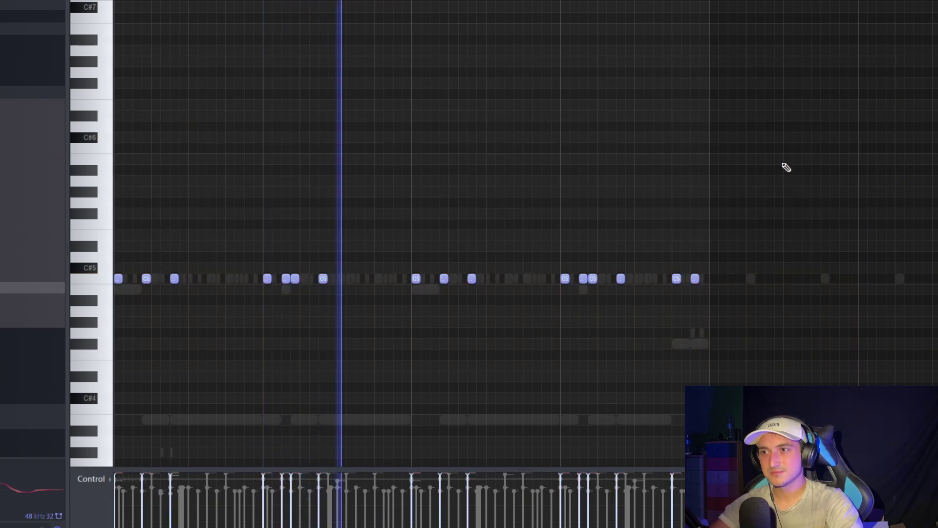
# Delete the last two kick notes, on steps 13 and 15 of bar 4
pyautogui.moveTo(873, 316); pyautogui.dragTo(748, 293)
pyautogui.moveTo(790, 333); pyautogui.dragTo(114, 112)
pyautogui.moveTo(749, 316); pyautogui.dragTo(115, 210)
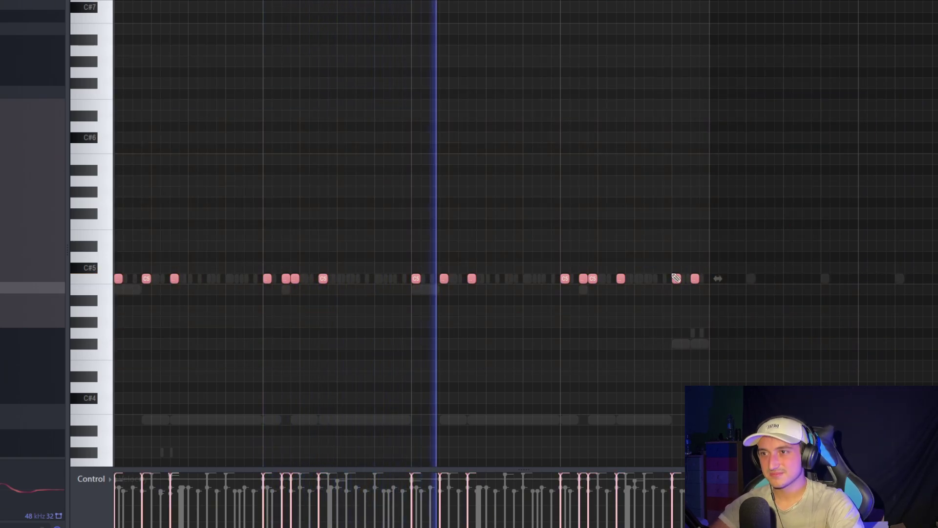
pyautogui.rightClick(695, 278)
pyautogui.rightClick(676, 279)
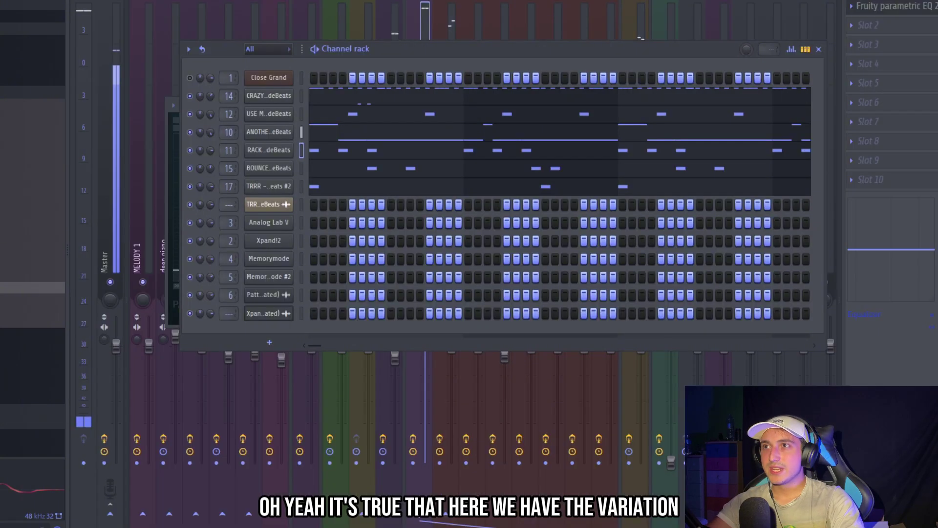
# Go back to the playlist and make the 808 clip on Track 12 in the third drum section unique
pyautogui.press('F7')
pyautogui.press('F5')
pyautogui.scroll(-2, 528, 312)
pyautogui.scroll(3, 597, 293)
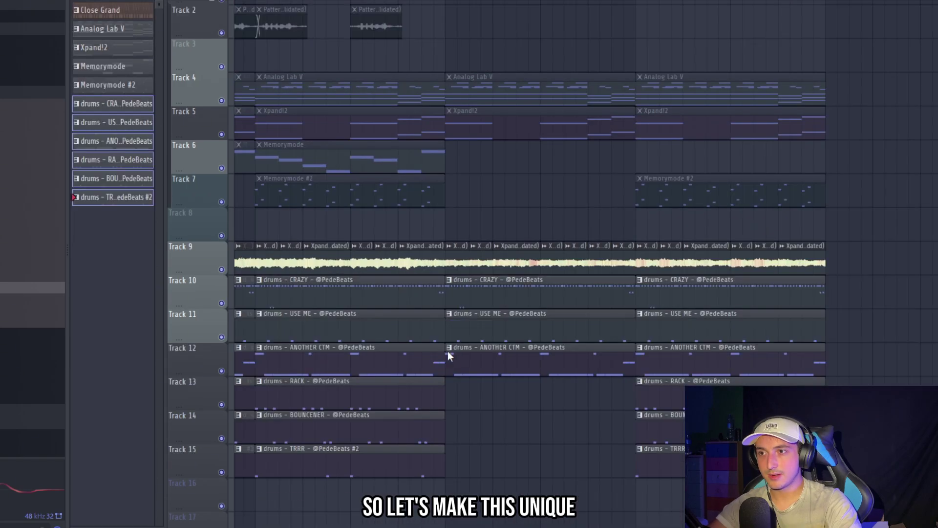
pyautogui.rightClick(448, 350)
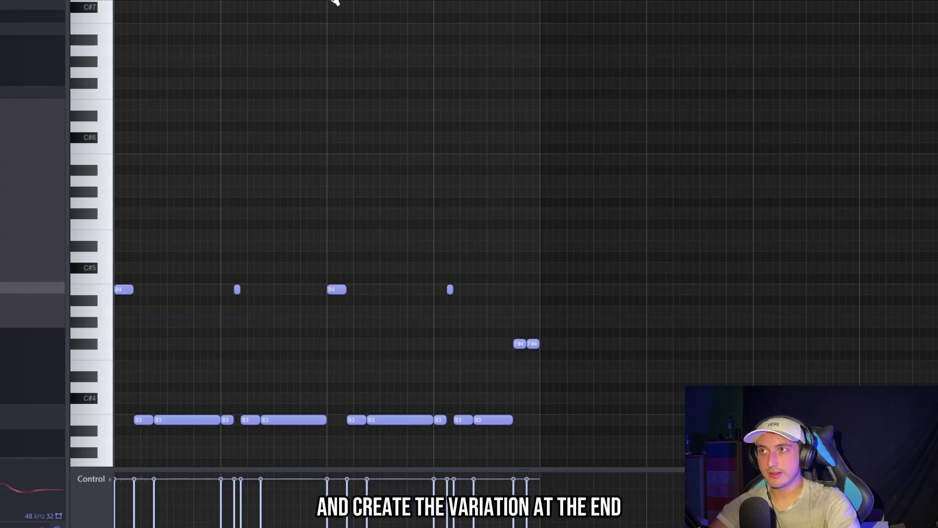
# In bar 4 of the 808 variation, move the B3 and B4 notes to D4, the F#4 notes to E4, and add an E4 on step 9
pyautogui.scroll(-3, 555, 247)
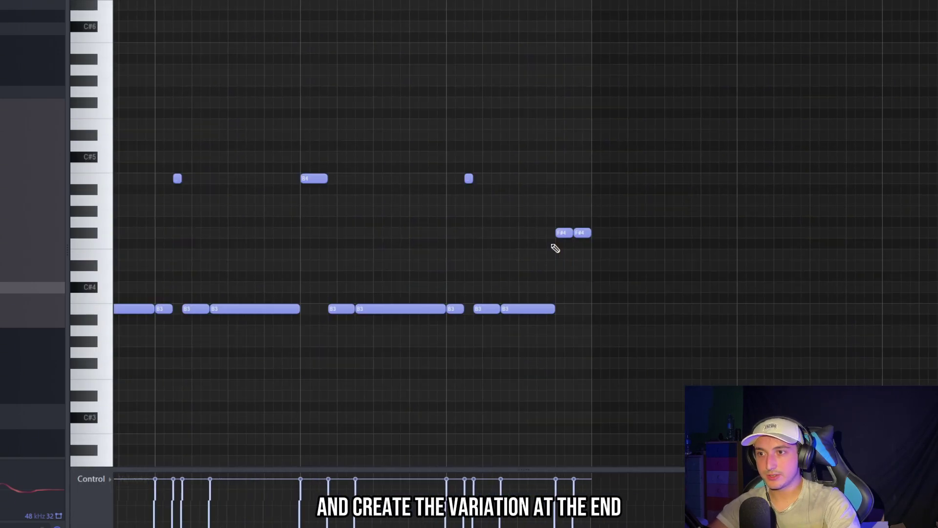
pyautogui.click(561, 259)
pyautogui.moveTo(561, 265); pyautogui.dragTo(555, 239)
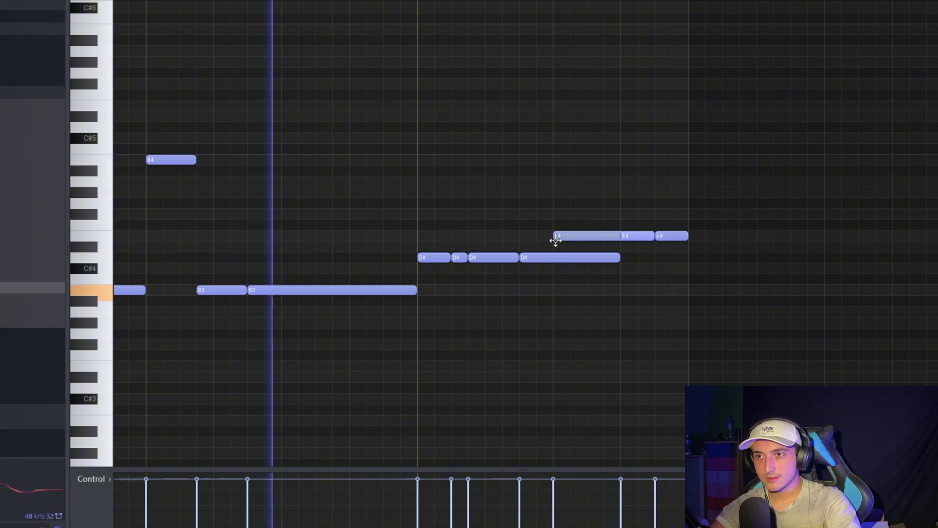
pyautogui.rightClick(603, 236)
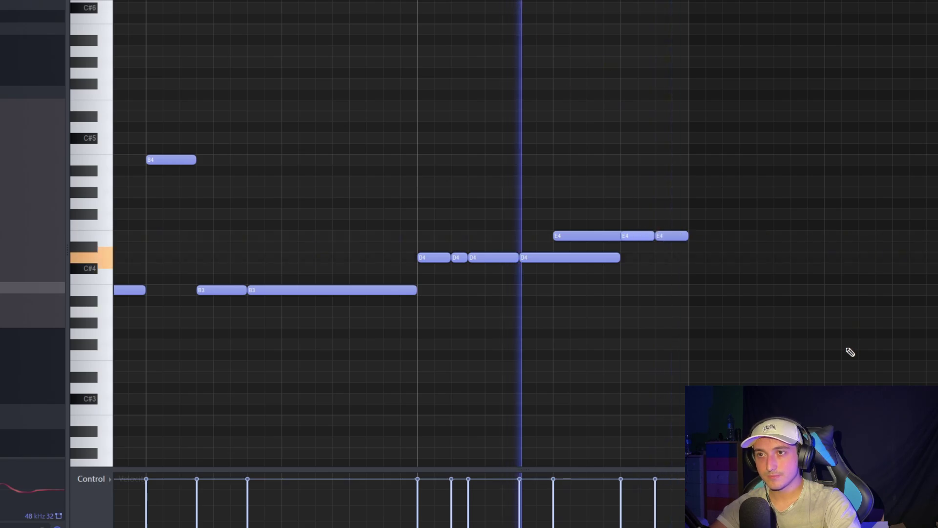
# Shorten all notes of the 808 variation to one step and move the last E4 one step earlier
pyautogui.hotkey('ctrl', 'a')
pyautogui.hotkey('shift', 'd')
pyautogui.scroll(-3, 704, 262)
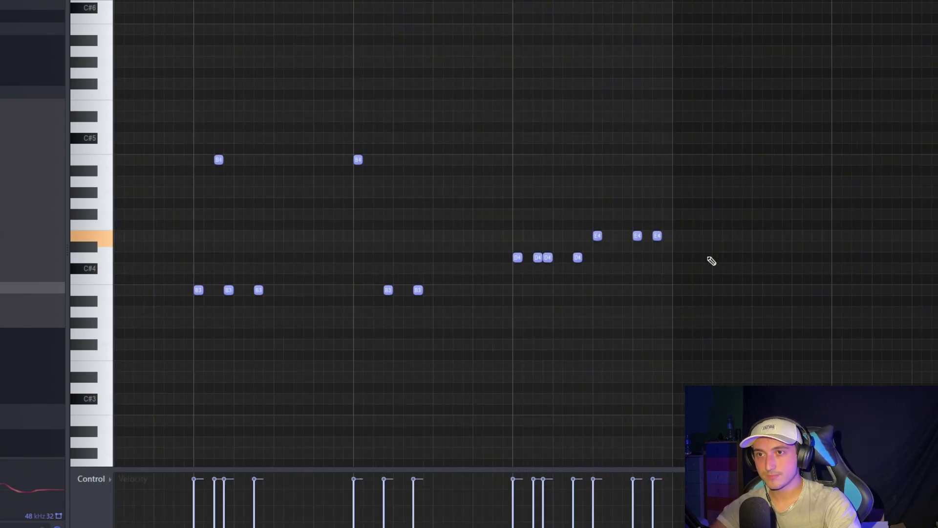
pyautogui.scroll(5, 709, 262)
pyautogui.scroll(-4, 714, 293)
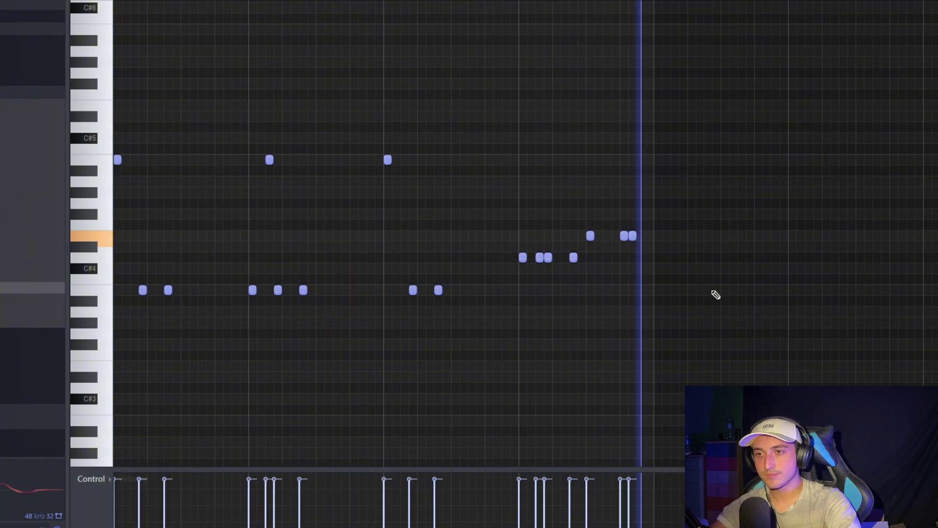
# Apply quick legato to the 808 variation so each note extends to the start of the following one
pyautogui.hotkey('ctrl', 'l')
pyautogui.scroll(4, 770, 298)
pyautogui.hotkey('ctrl', 'a')
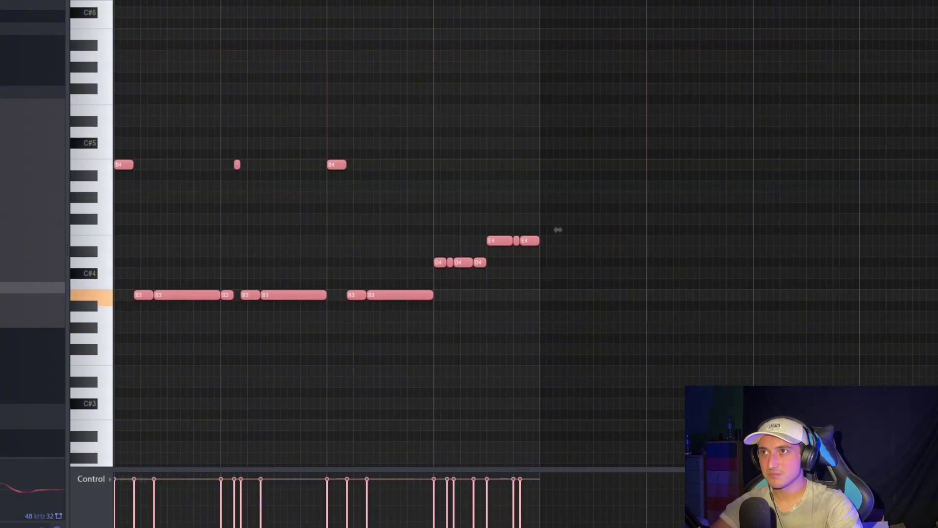
# Rebuild the first drum section in the playlist with the 808 variation on Track 12 and no clips on Tracks 13 to 15
pyautogui.press('F5')
pyautogui.scroll(-5, 658, 343)
pyautogui.scroll(2, 657, 343)
pyautogui.hotkey('ctrl', 'a')
pyautogui.moveTo(894, 469); pyautogui.dragTo(171, 29)
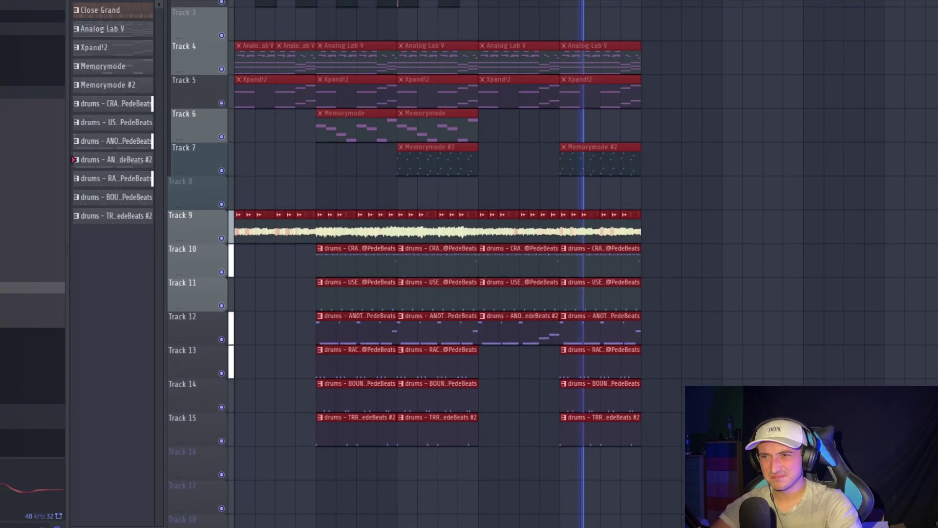
pyautogui.keyDown('ctrl'); pyautogui.click(854, 327); pyautogui.keyUp('ctrl')
pyautogui.moveTo(802, 440); pyautogui.dragTo(167, 39)
pyautogui.moveTo(803, 465); pyautogui.dragTo(174, 170)
pyautogui.hotkey('ctrl', 'd')
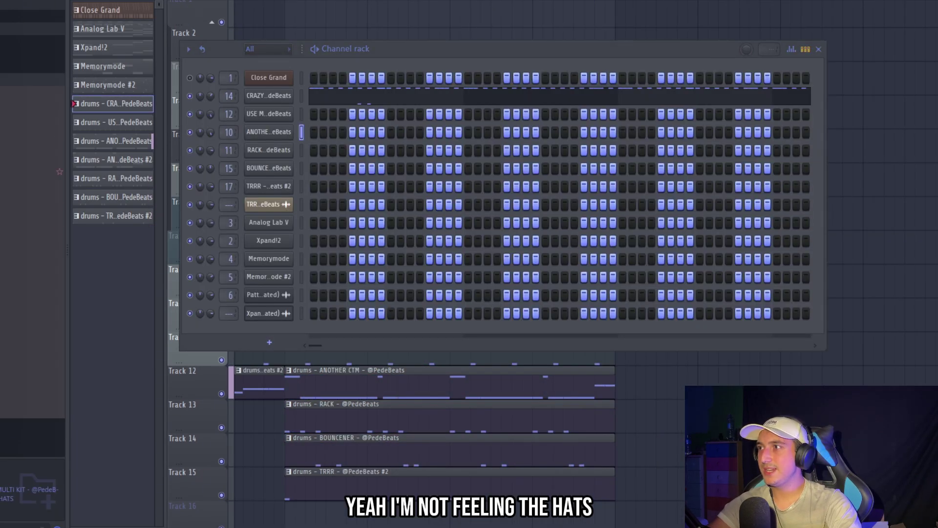
# Audition samples in the HI HATS folder and replace the CRAZY hi-hat channel's sample with IN LOVE
pyautogui.scroll(-3, 32, 220)
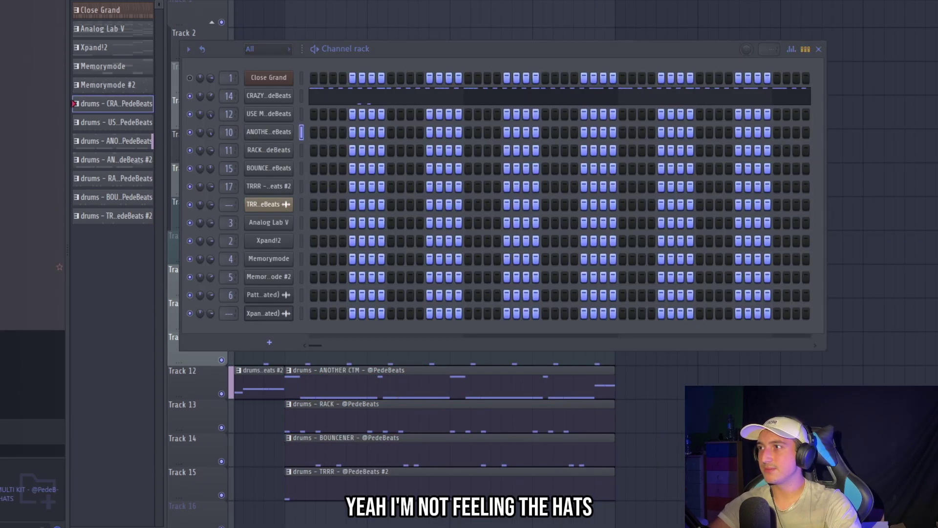
pyautogui.scroll(3, 85, 257)
pyautogui.click(84, 258)
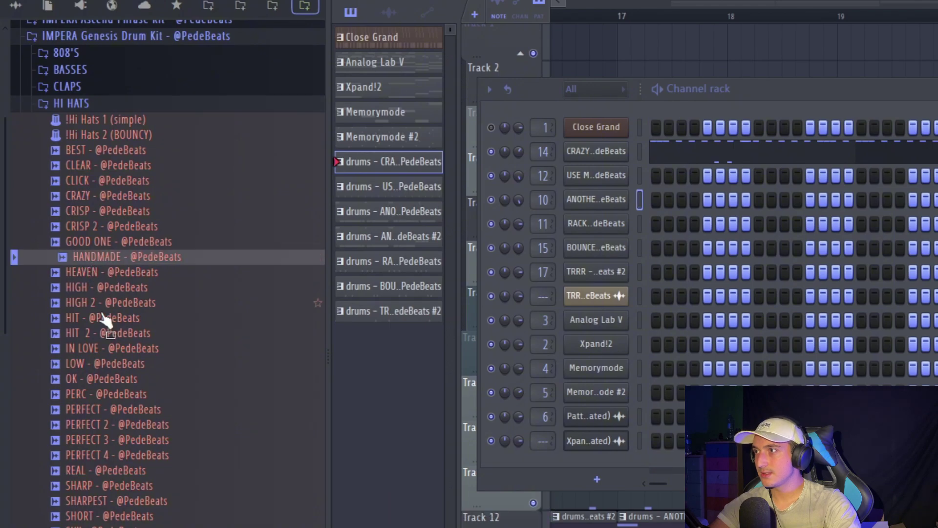
pyautogui.click(100, 317)
pyautogui.click(94, 348)
pyautogui.click(86, 365)
pyautogui.click(100, 349)
pyautogui.moveTo(101, 349); pyautogui.dragTo(594, 152)
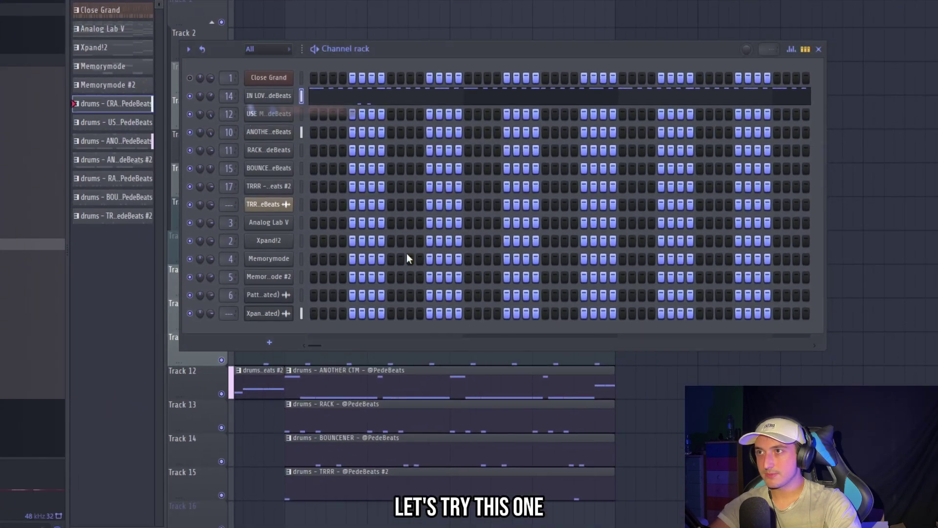
# Play the arrangement from the intro into the first drum section to judge the replaced hi-hat
pyautogui.press('F6')
pyautogui.scroll(-4, 733, 356)
pyautogui.press('space')
pyautogui.scroll(3, 742, 354)
pyautogui.scroll(-5, 446, 345)
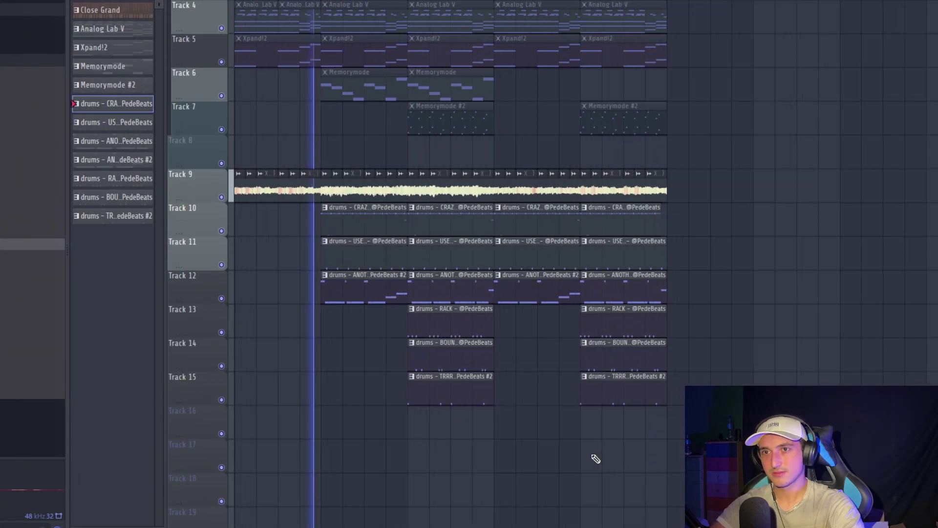
pyautogui.moveTo(736, 355); pyautogui.dragTo(240, 7)
pyautogui.moveTo(776, 381); pyautogui.dragTo(240, 2)
pyautogui.keyDown('ctrl'); pyautogui.click(803, 350); pyautogui.keyUp('ctrl')
pyautogui.scroll(2, 251, 438)
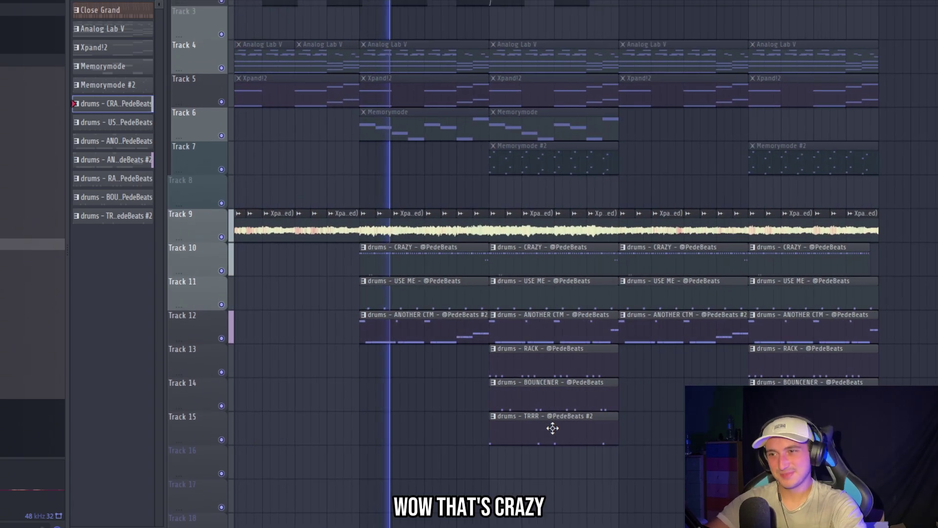
# Copy the BOUNCENER and TRRR #2 clips on Tracks 14 and 15 from the second drum section into the first
pyautogui.moveTo(540, 400); pyautogui.dragTo(386, 412)
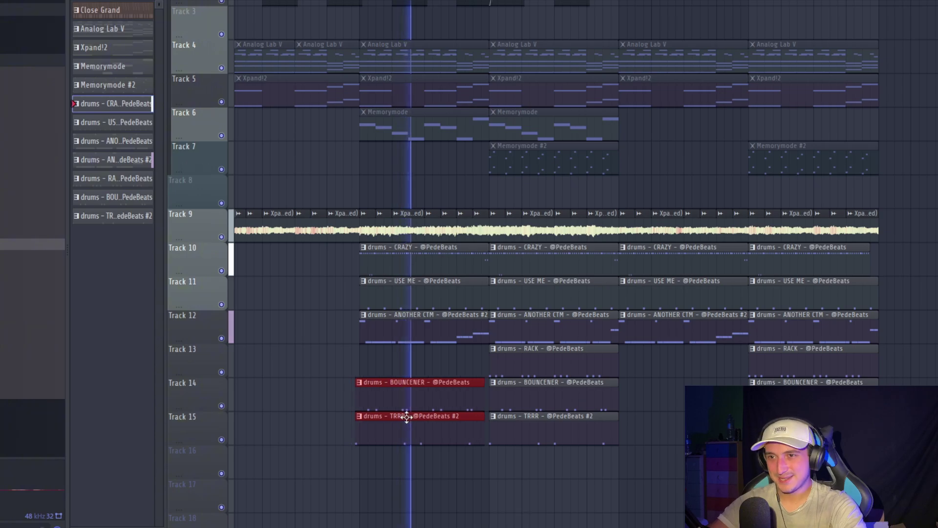
pyautogui.scroll(2, 491, 454)
pyautogui.scroll(-4, 555, 460)
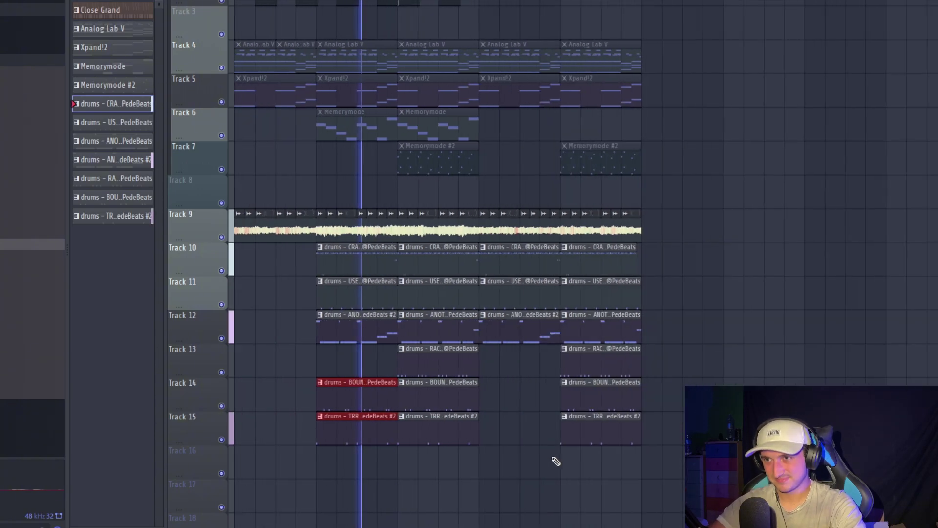
pyautogui.keyDown('ctrl'); pyautogui.click(553, 460); pyautogui.keyUp('ctrl')
pyautogui.scroll(-3, 391, 391)
pyautogui.scroll(3, 366, 360)
pyautogui.moveTo(365, 360); pyautogui.dragTo(436, 365)
pyautogui.scroll(-3, 576, 337)
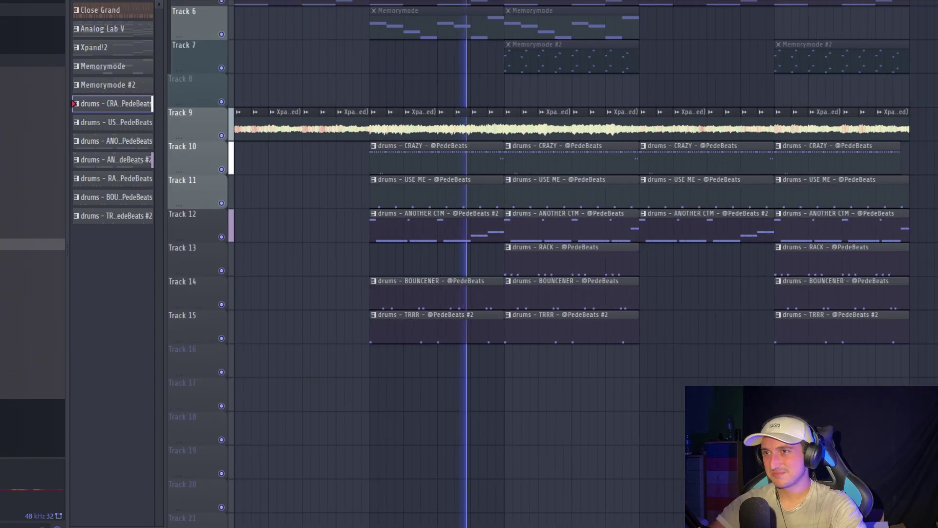
pyautogui.hotkey('ctrl', 'a')
pyautogui.keyDown('ctrl'); pyautogui.click(762, 371); pyautogui.keyUp('ctrl')
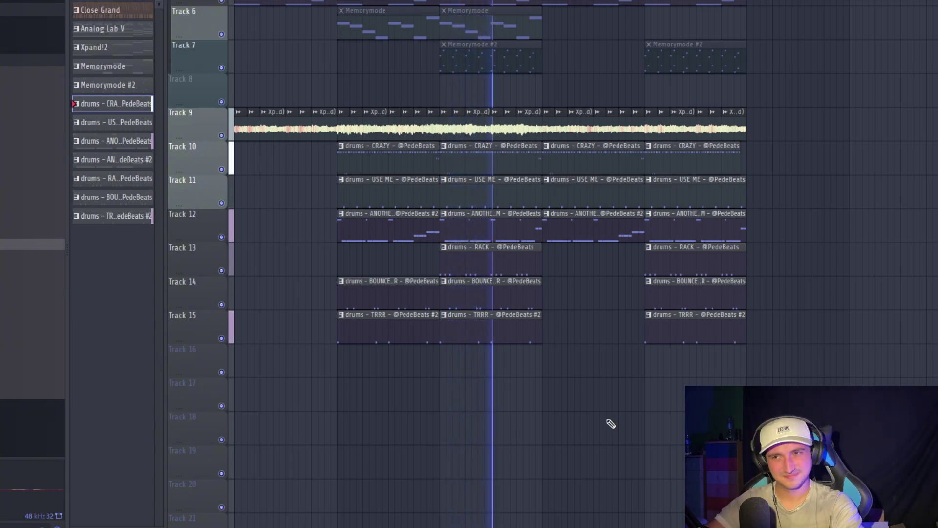
# Shorten the end of the Track 10 hi-hat clip in the second drum section by about one beat
pyautogui.scroll(6, 452, 332)
pyautogui.scroll(-4, 443, 327)
pyautogui.hotkey('ctrl', 'a')
pyautogui.scroll(1, 442, 327)
pyautogui.hotkey('ctrl', 'd')
pyautogui.scroll(1, 442, 327)
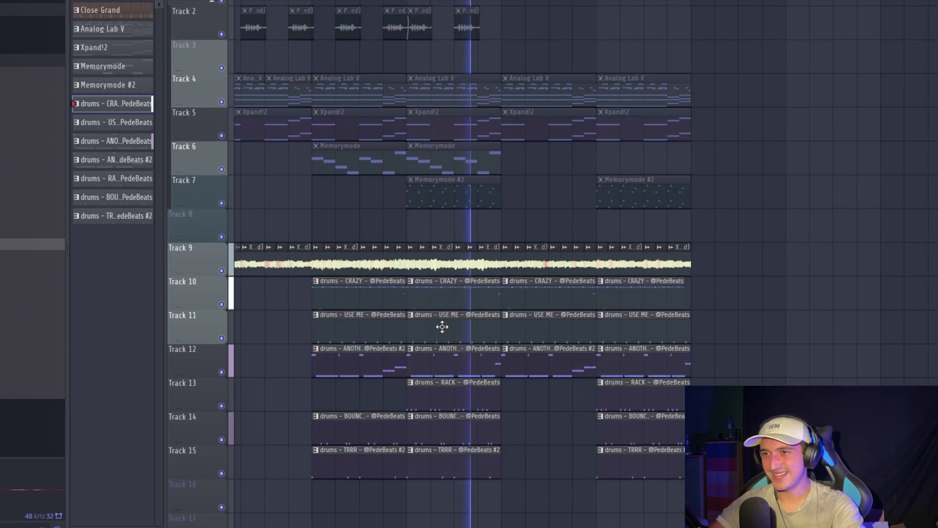
pyautogui.scroll(3, 478, 313)
pyautogui.scroll(-3, 567, 347)
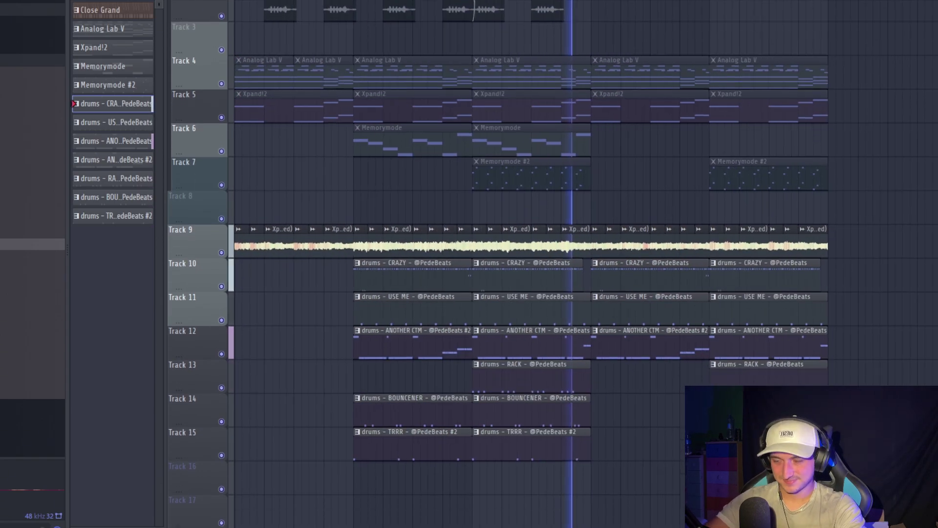